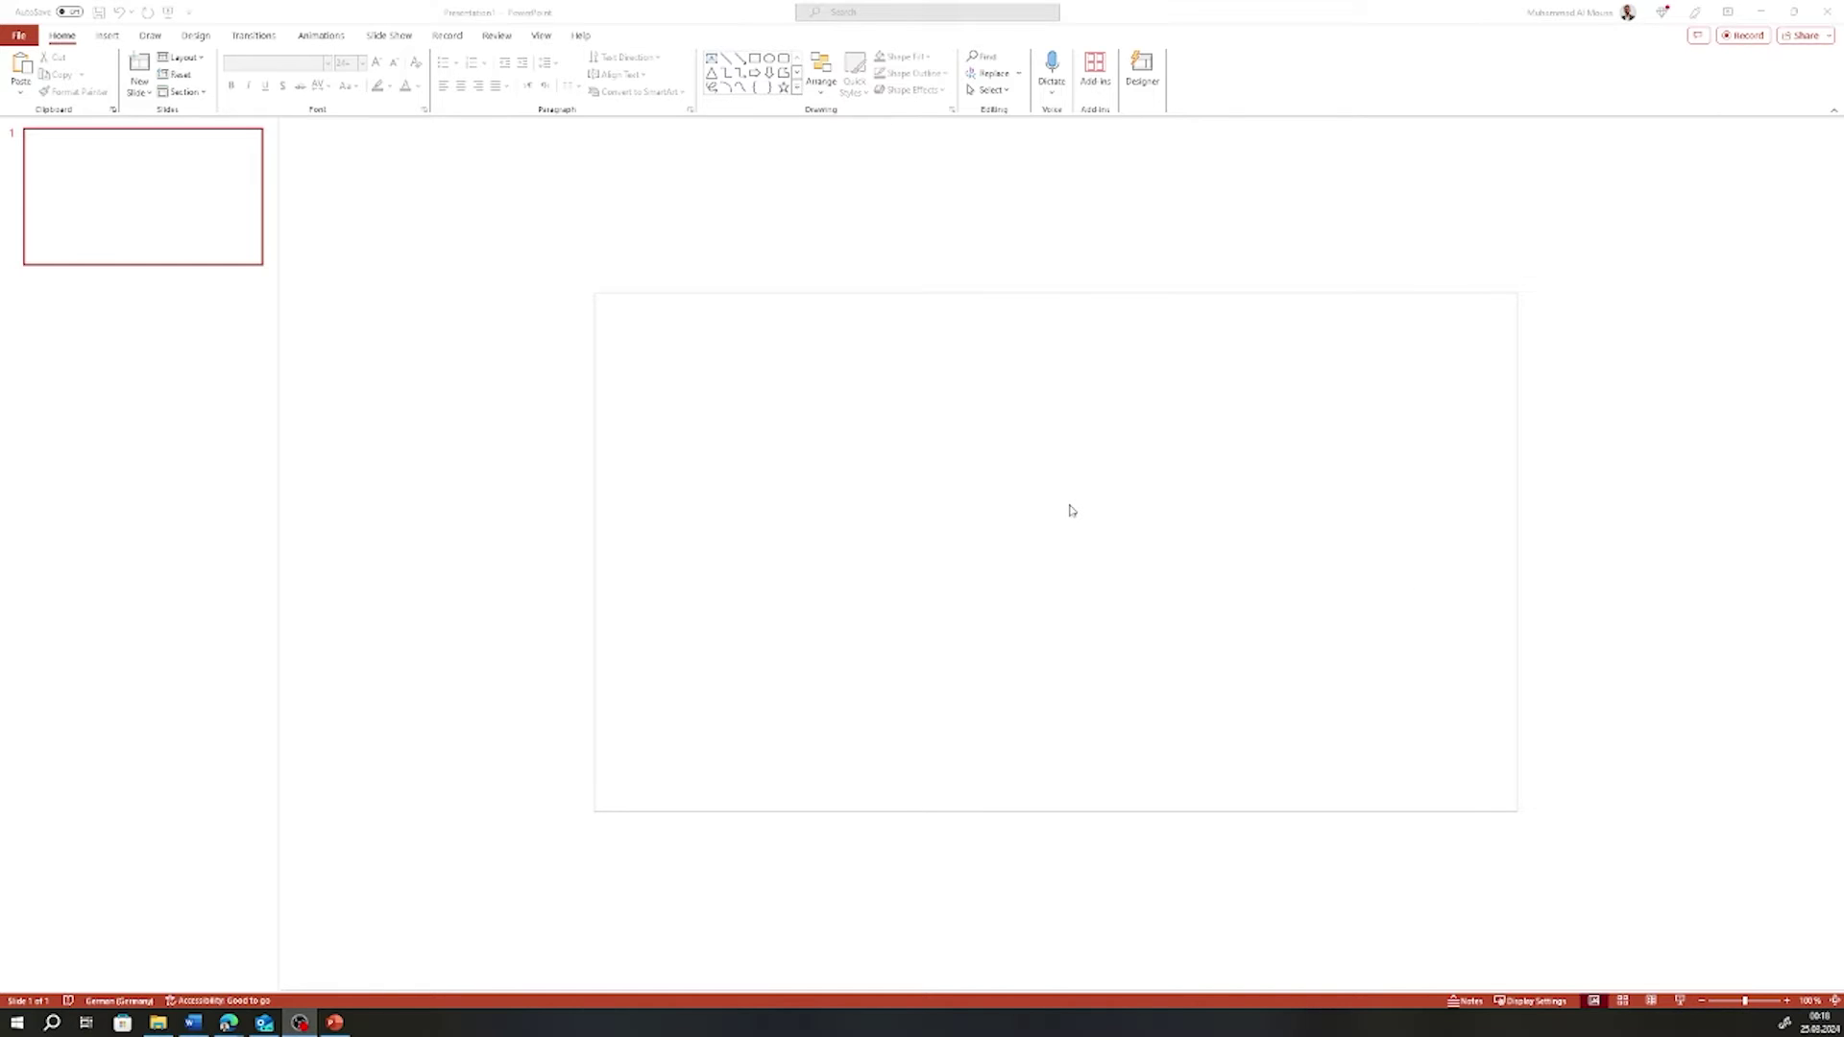
# Open the Custom Slide Size dialog from Design > Slide Size and move it up-left
pyautogui.click(197, 35)
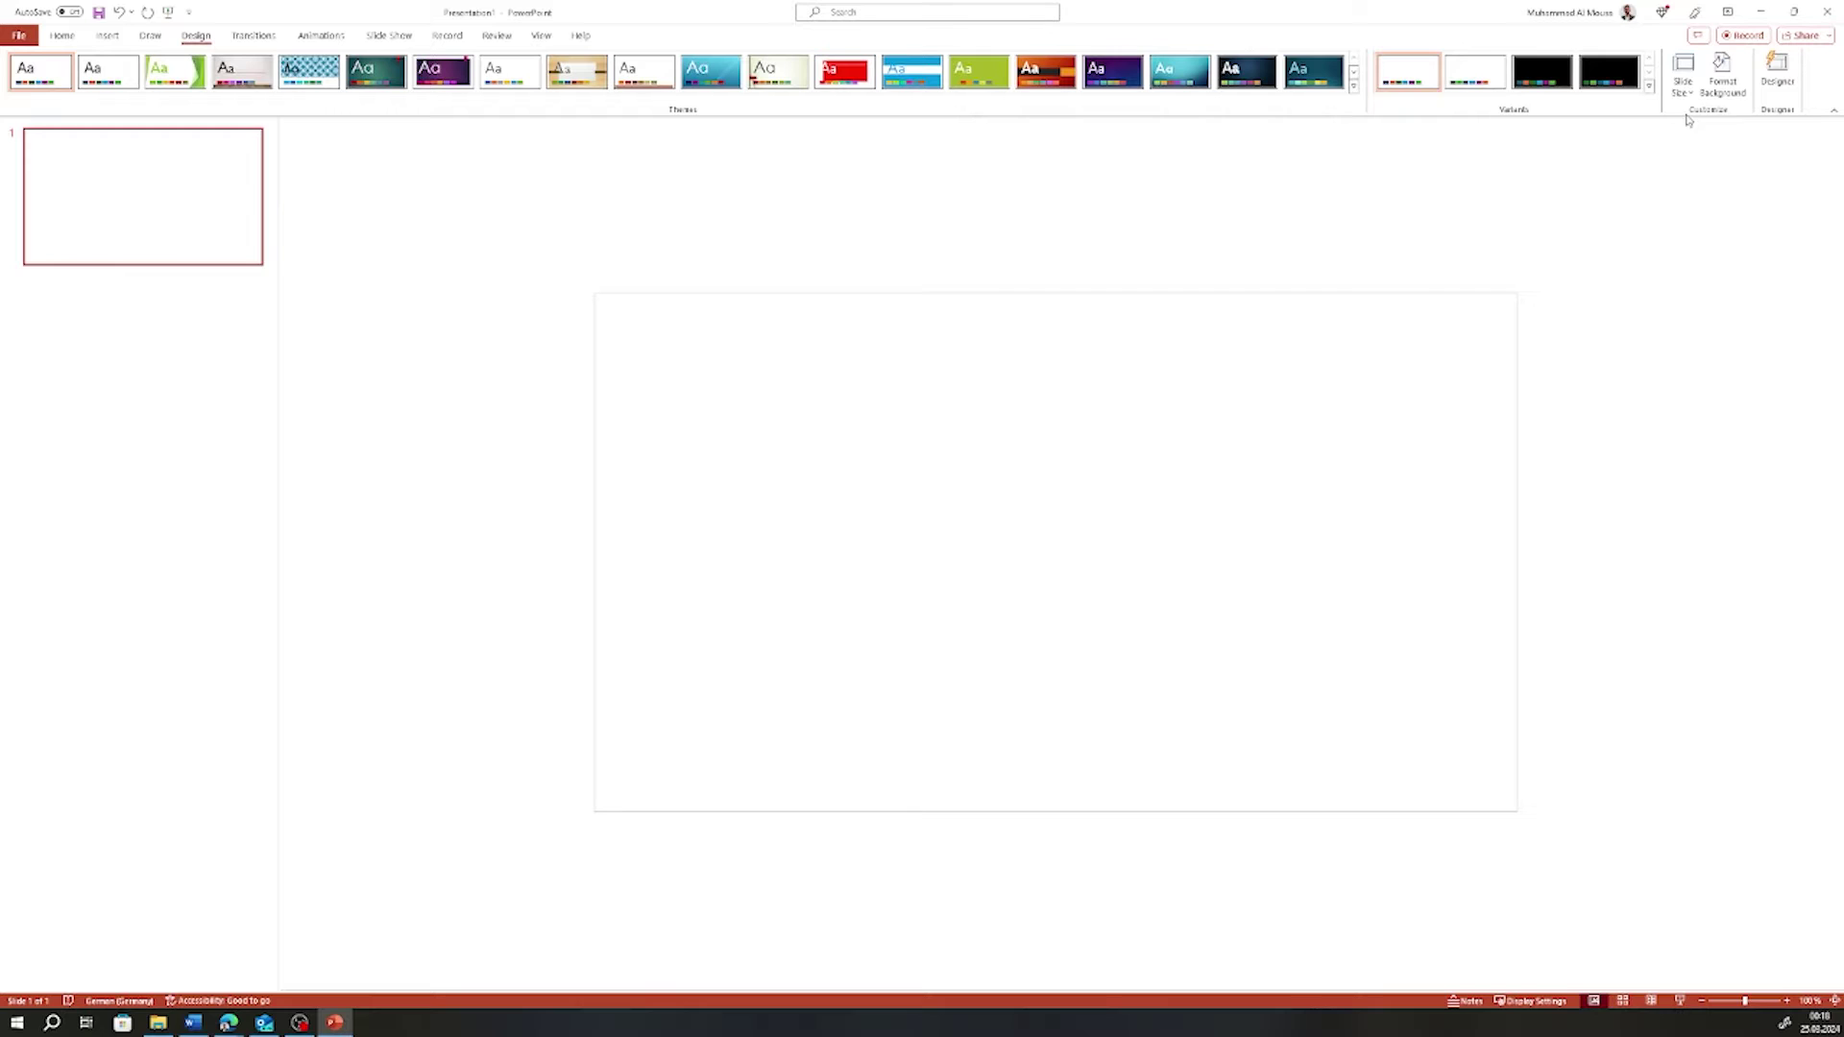
pyautogui.click(1683, 86)
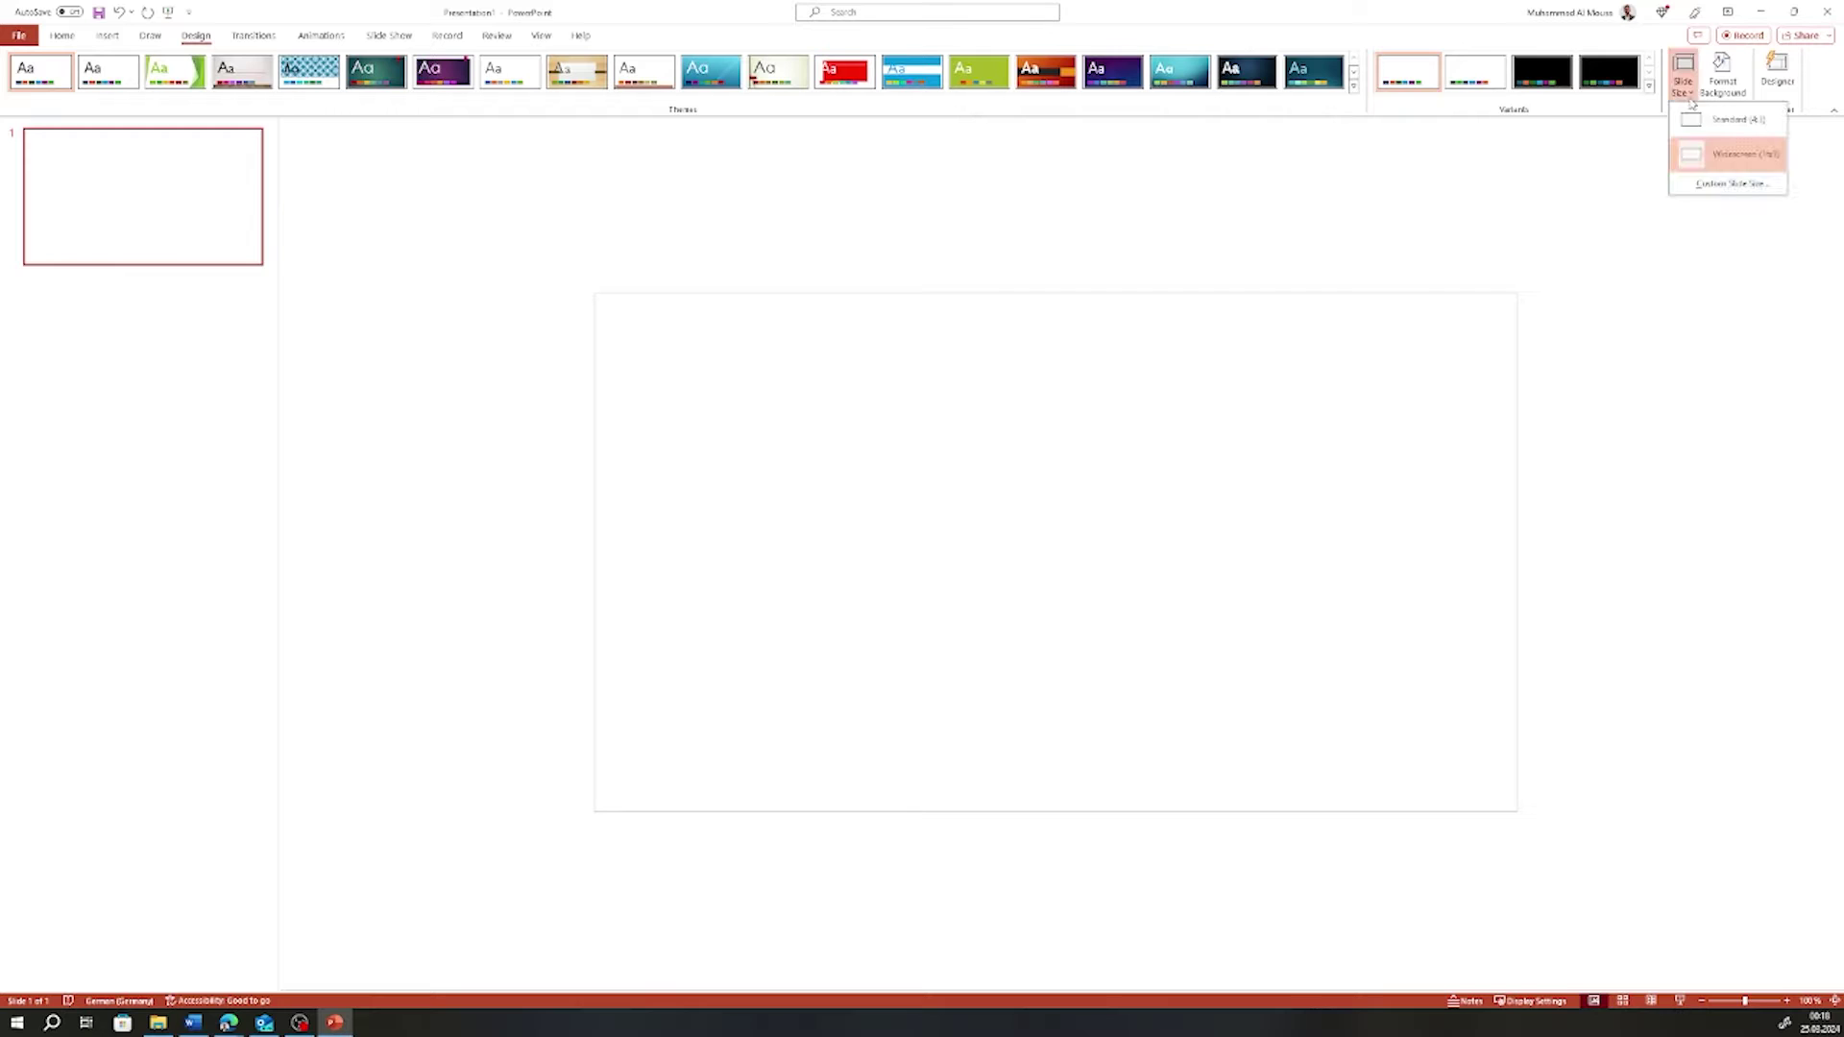
pyautogui.click(1717, 186)
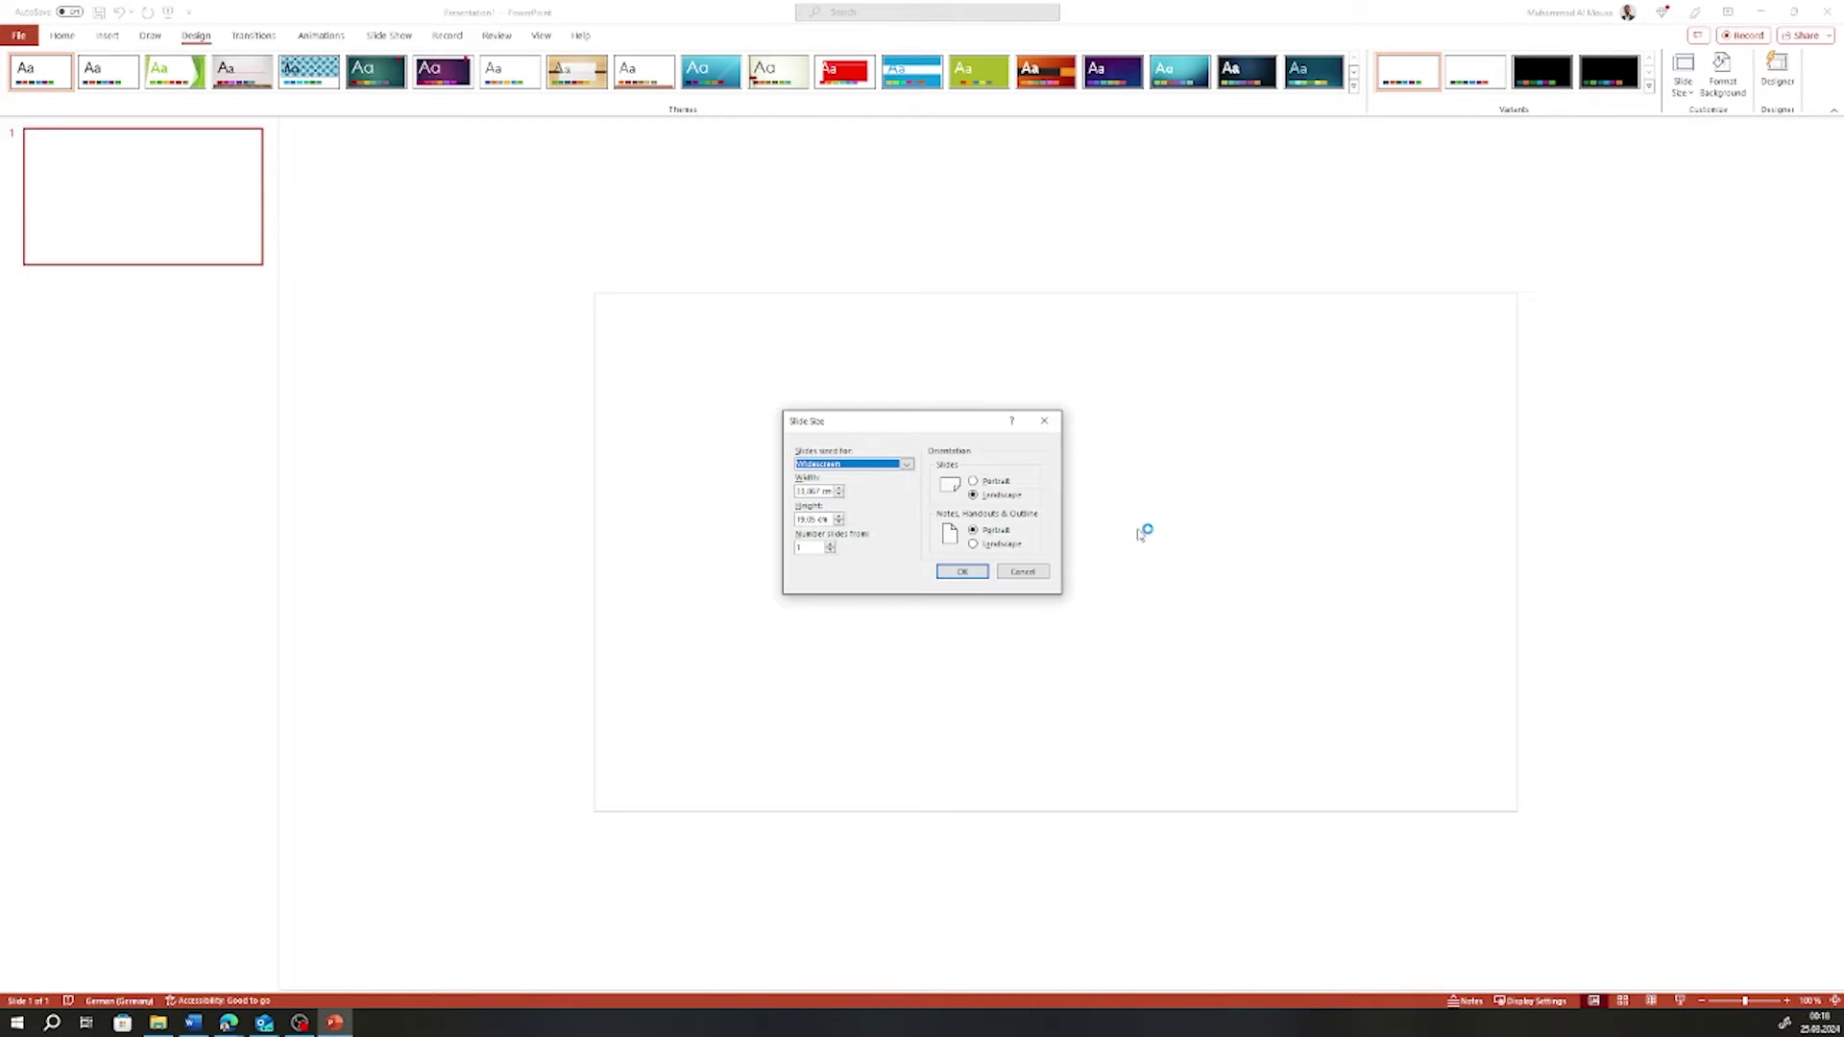
pyautogui.moveTo(840, 425); pyautogui.dragTo(679, 227)
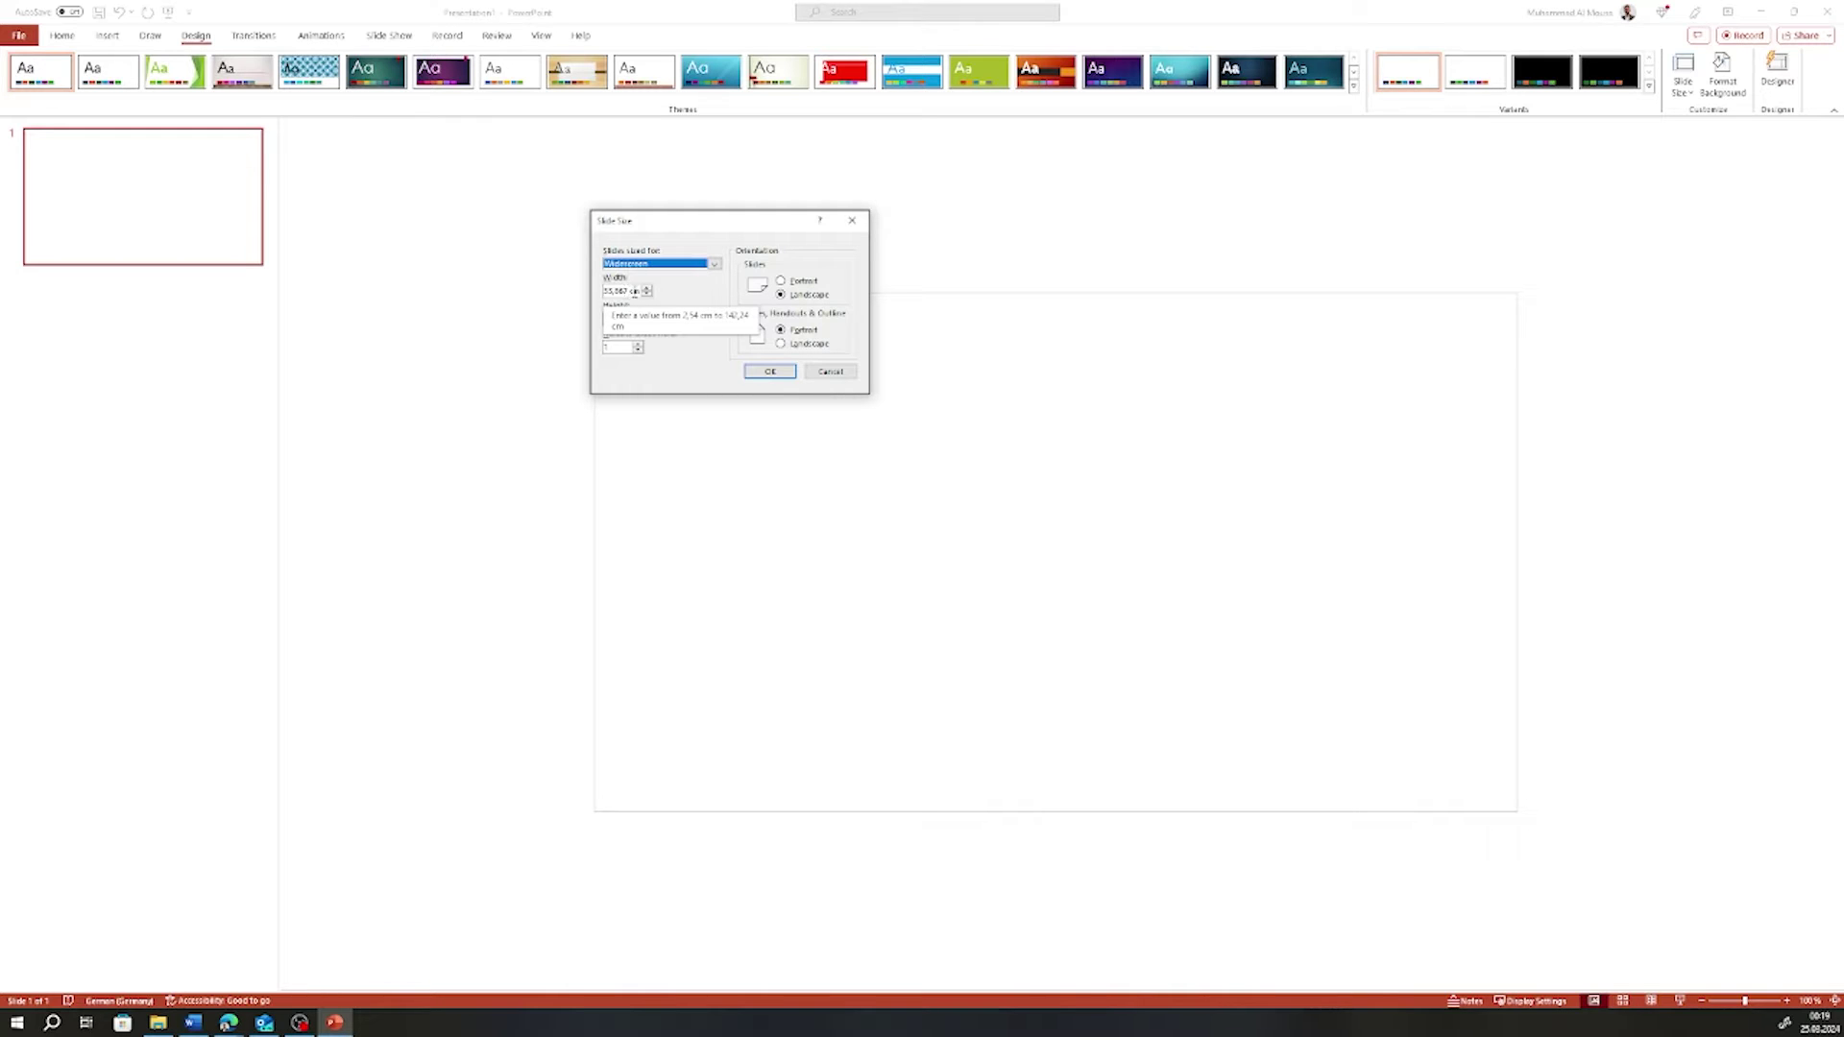
# Enter a 2400px slide width and a height of 35, then apply the new size
pyautogui.moveTo(641, 291); pyautogui.dragTo(602, 291)
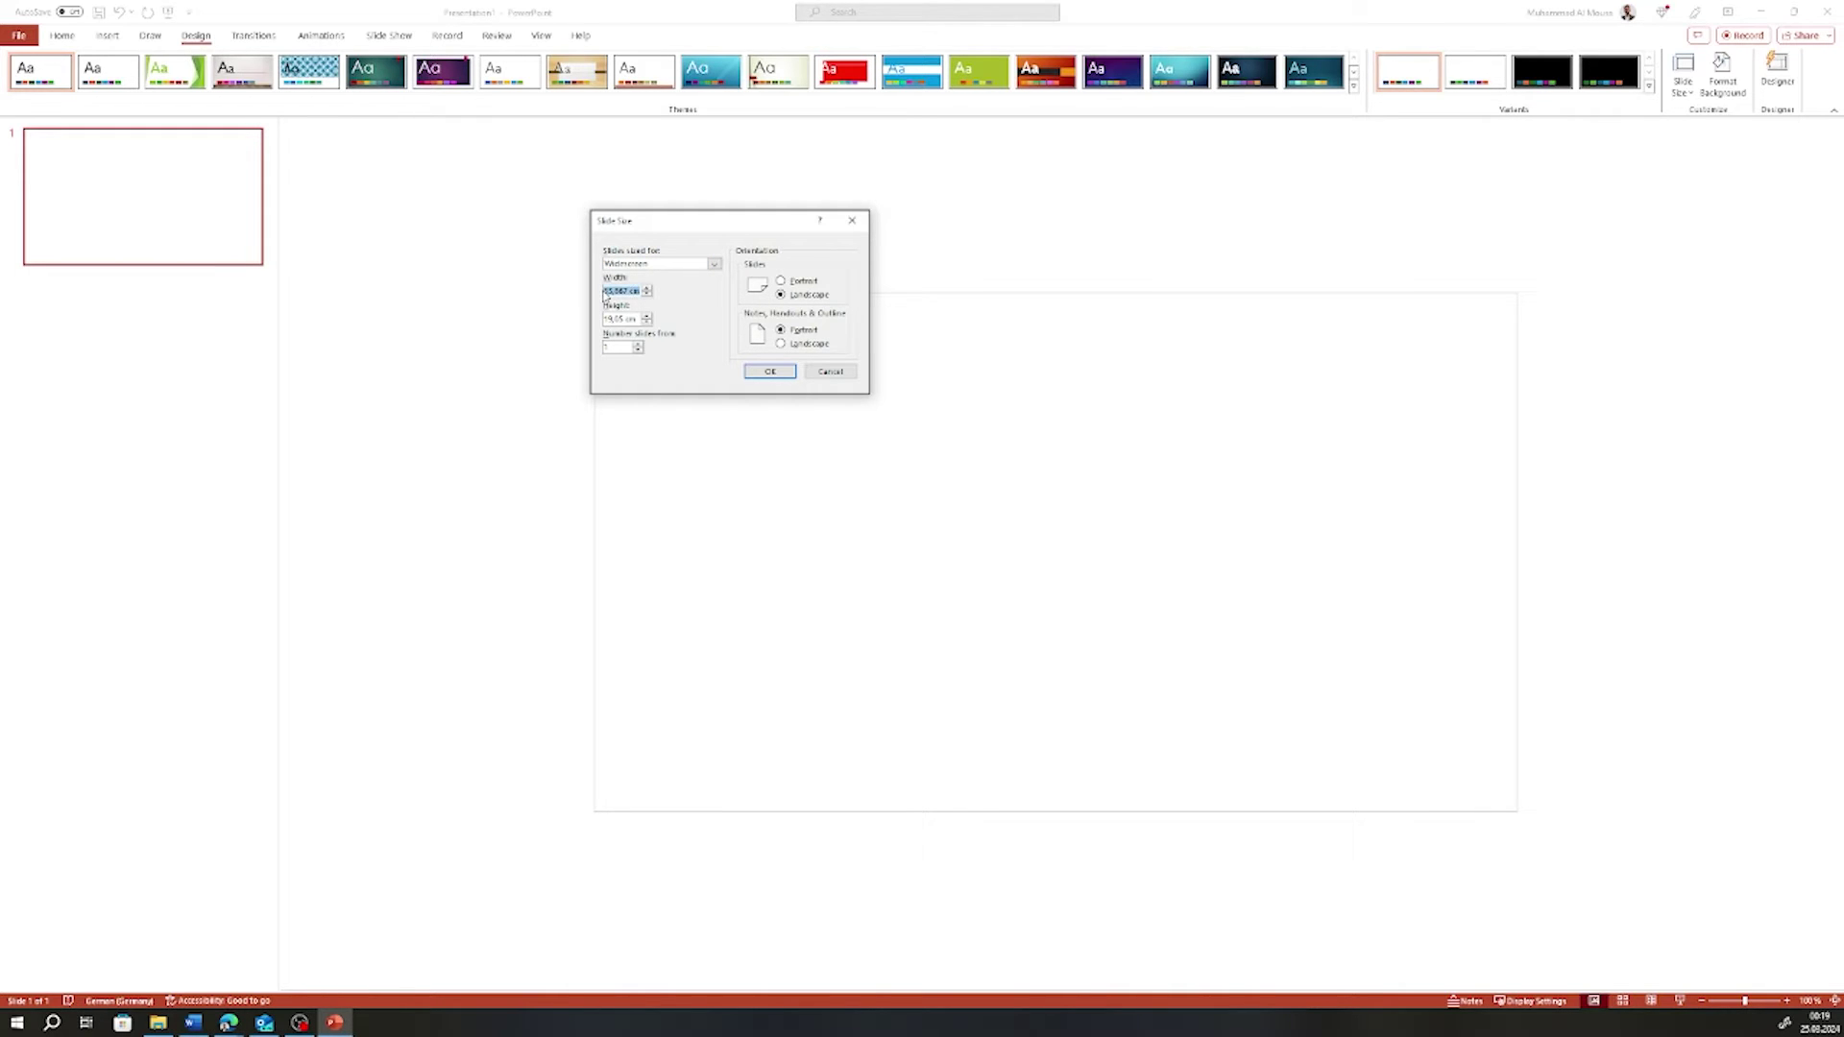
pyautogui.write('600px')
pyautogui.press('Tab')
pyautogui.moveTo(638, 289); pyautogui.dragTo(582, 297)
pyautogui.write('2400px')
pyautogui.moveTo(638, 319); pyautogui.dragTo(605, 319)
pyautogui.write('35')
pyautogui.press('Return')
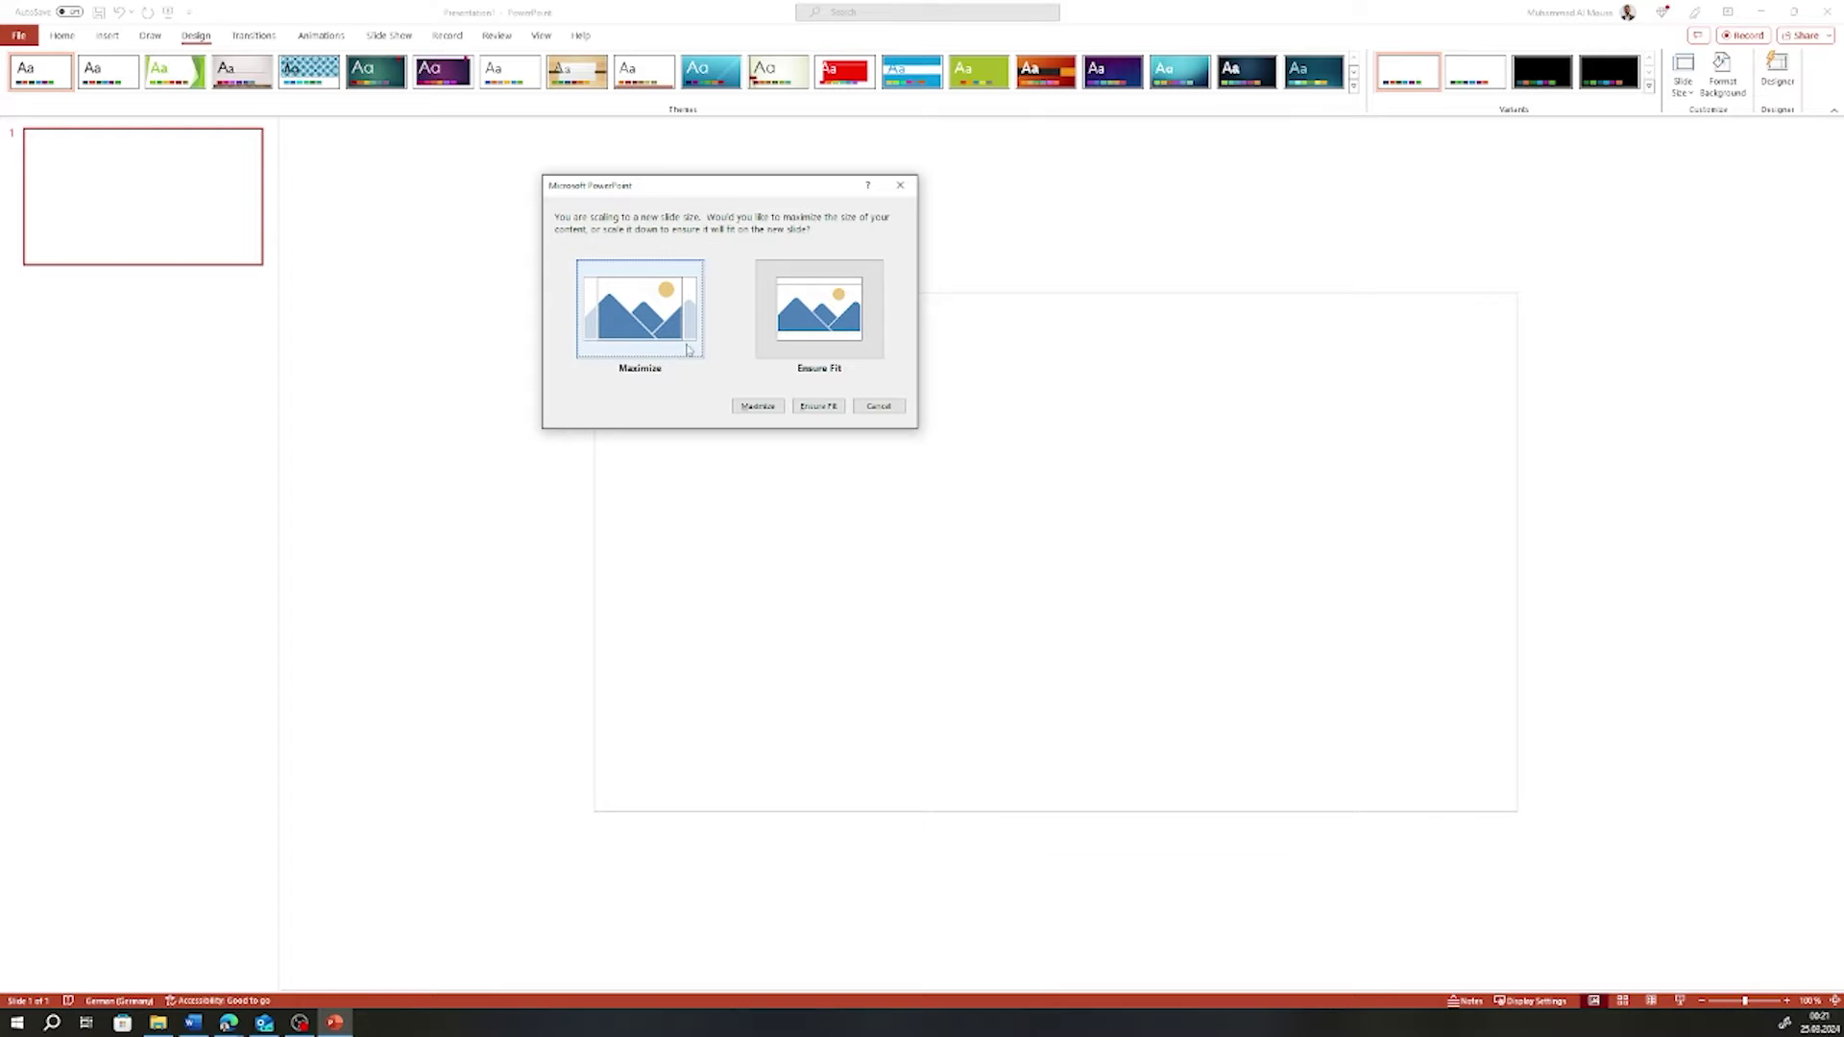
# Choose Maximize, then undo the tall portrait resize with Ctrl+Z
pyautogui.click(684, 350)
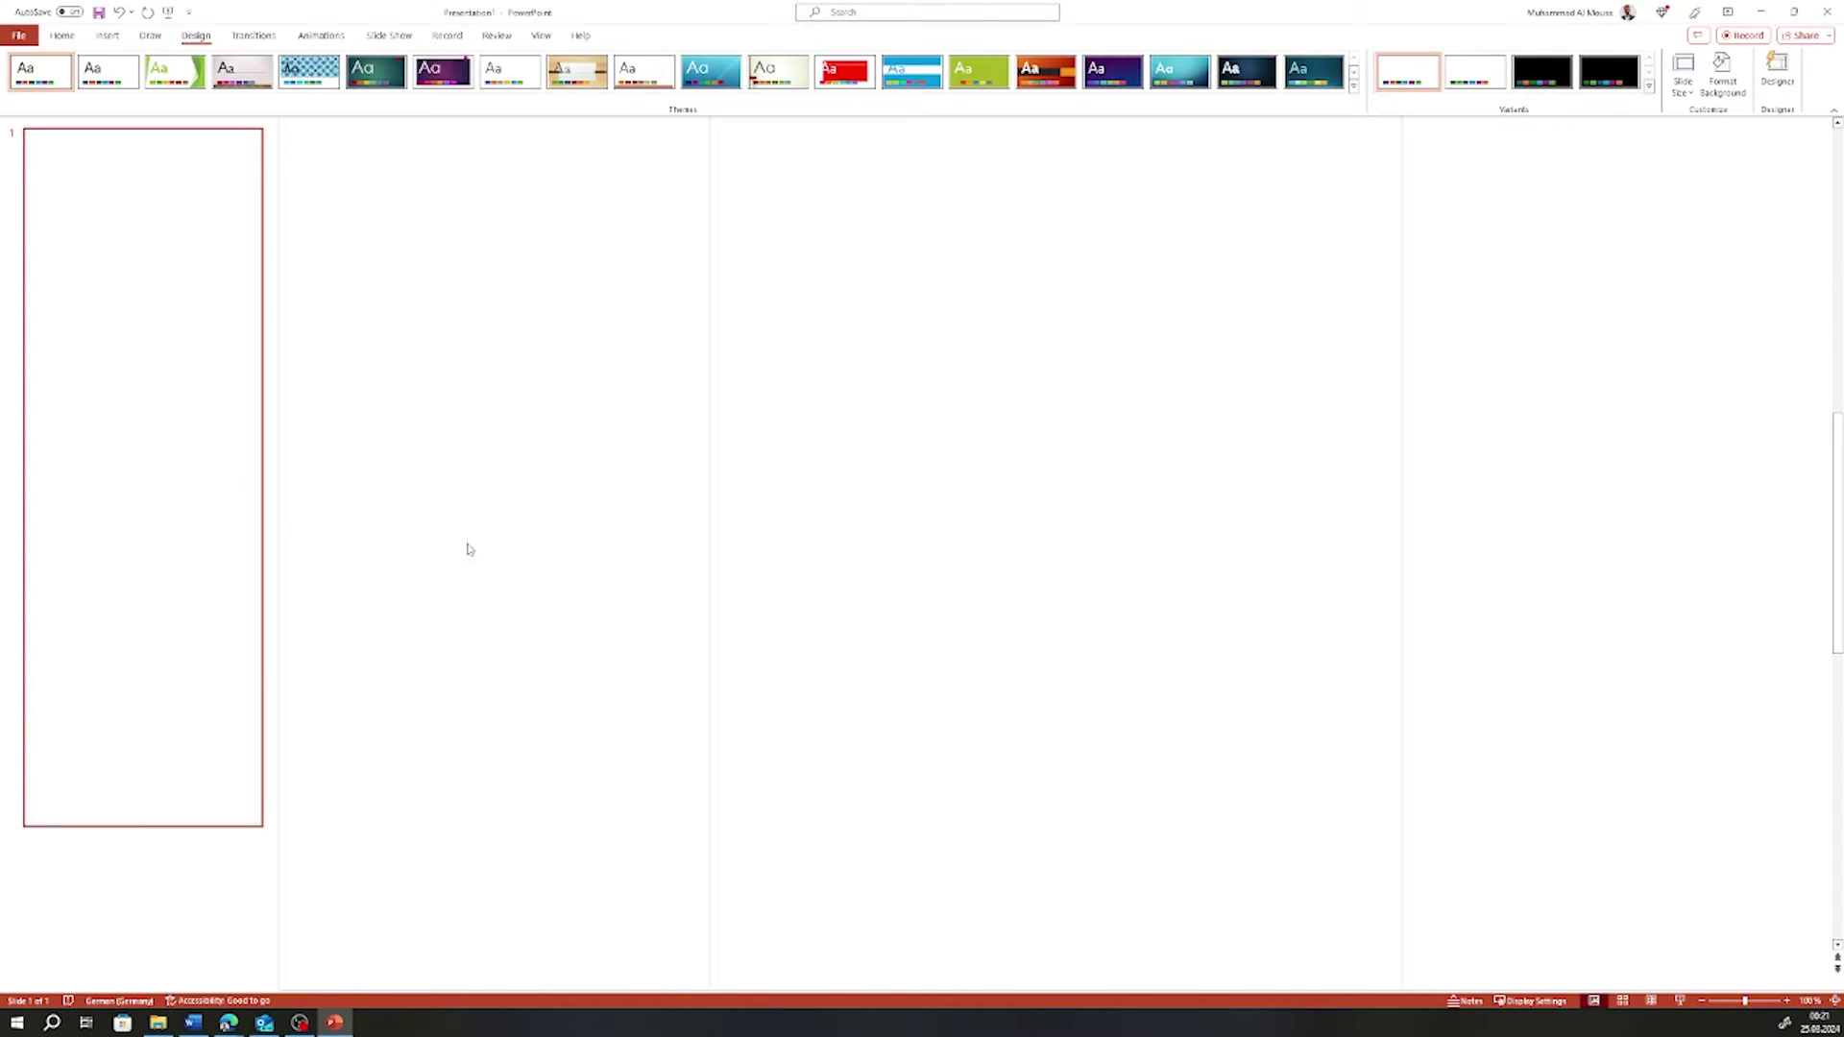
pyautogui.scroll(-2, 1092, 546)
pyautogui.scroll(2, 1092, 546)
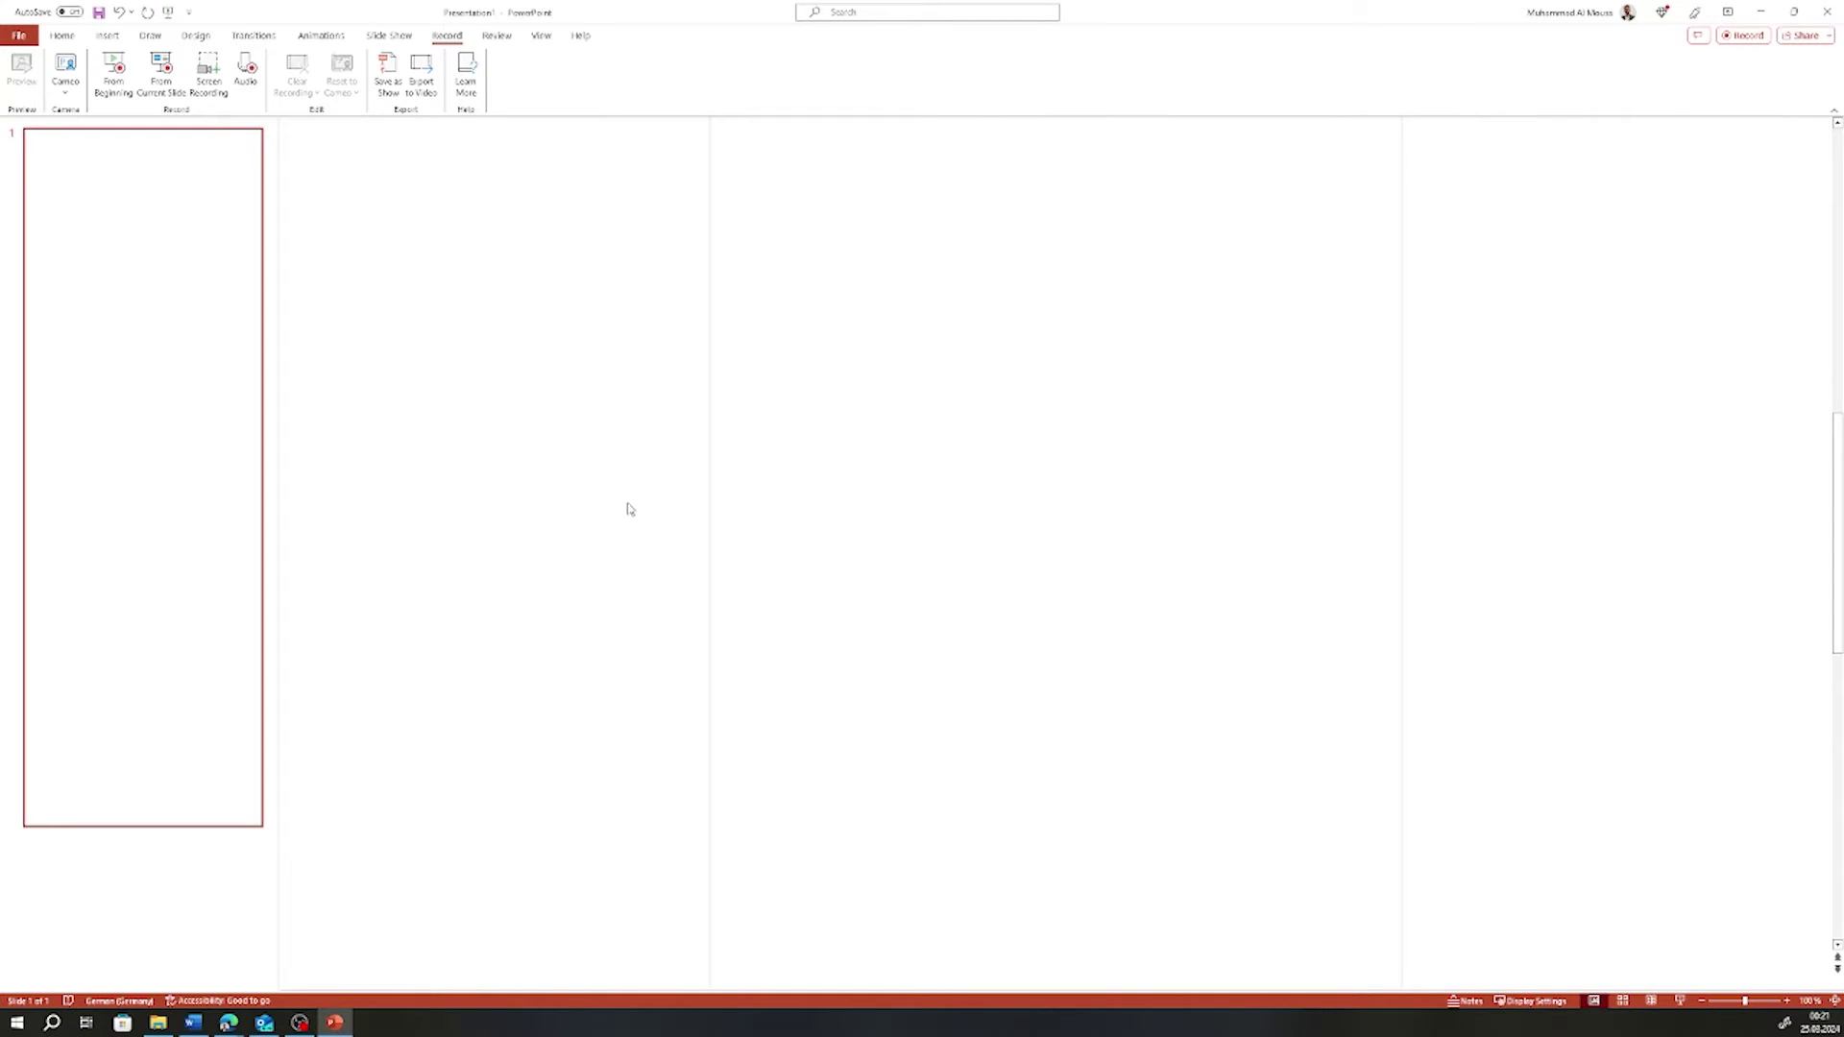
pyautogui.hotkey('ctrl', 'z')
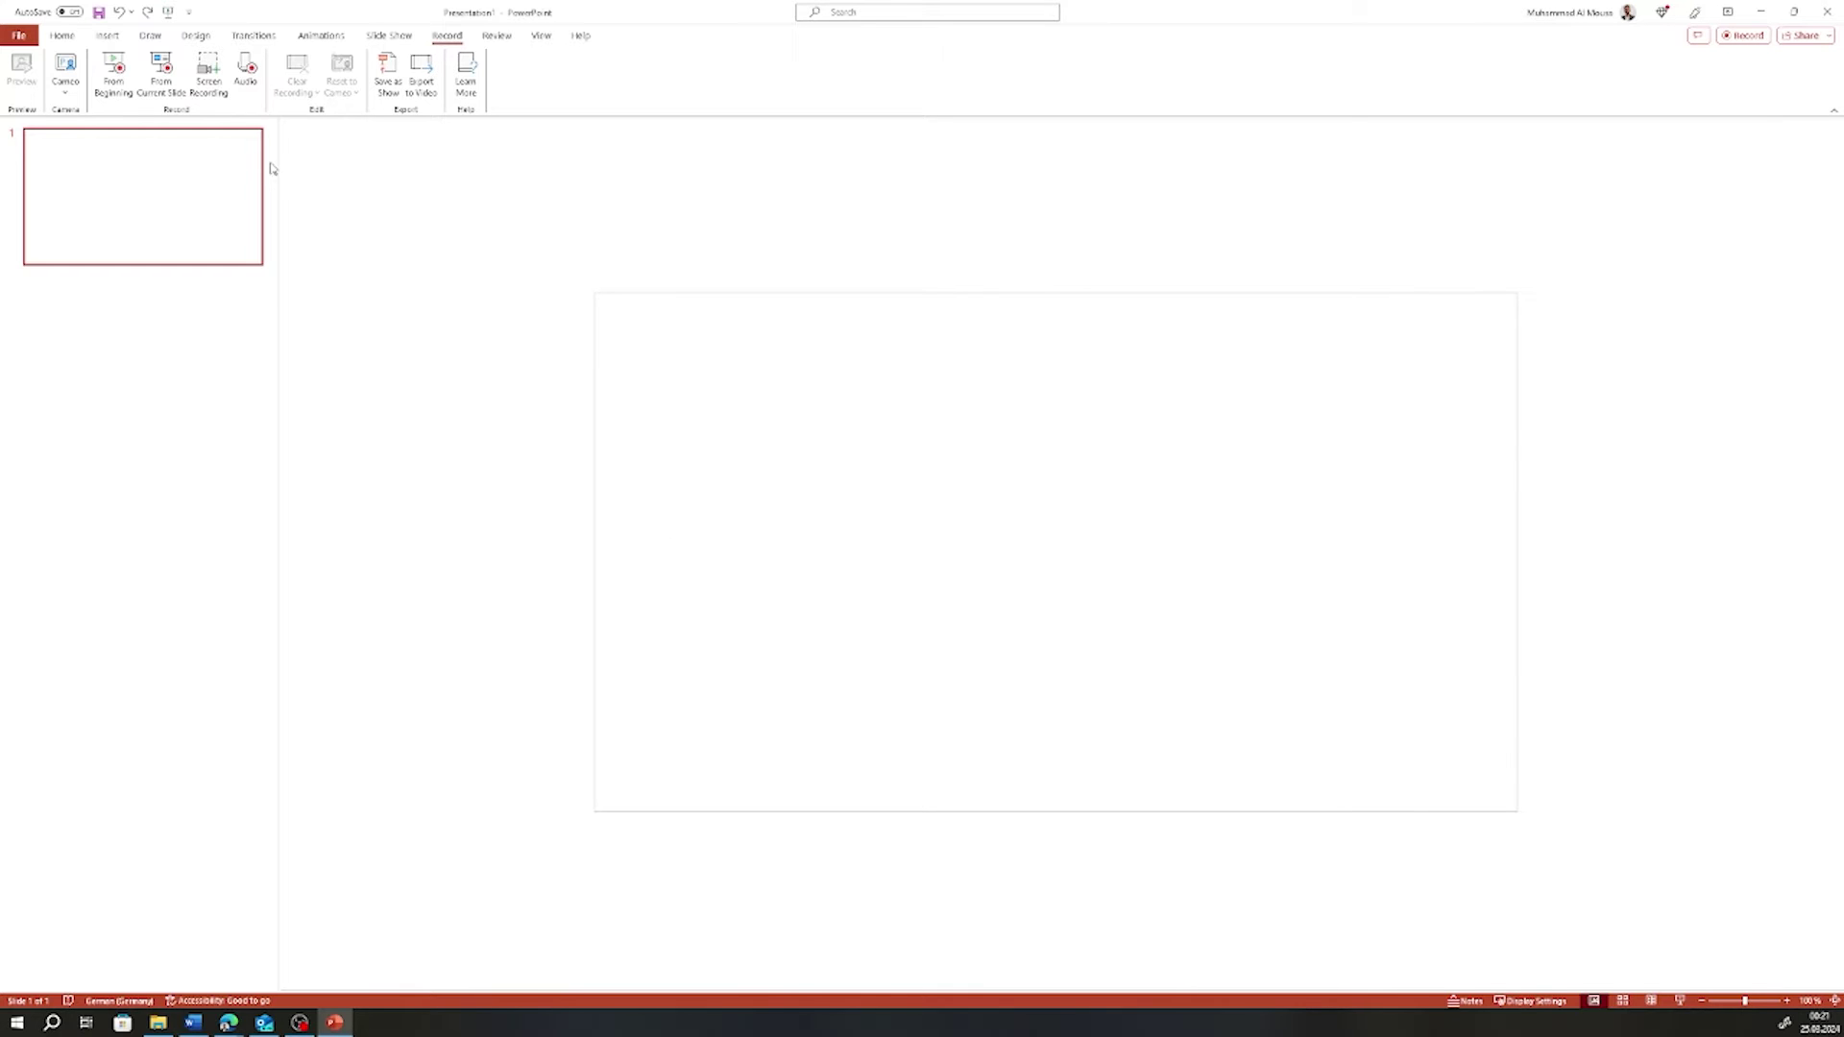
# Reopen the Custom Slide Size dialog from the Design tab
pyautogui.click(62, 35)
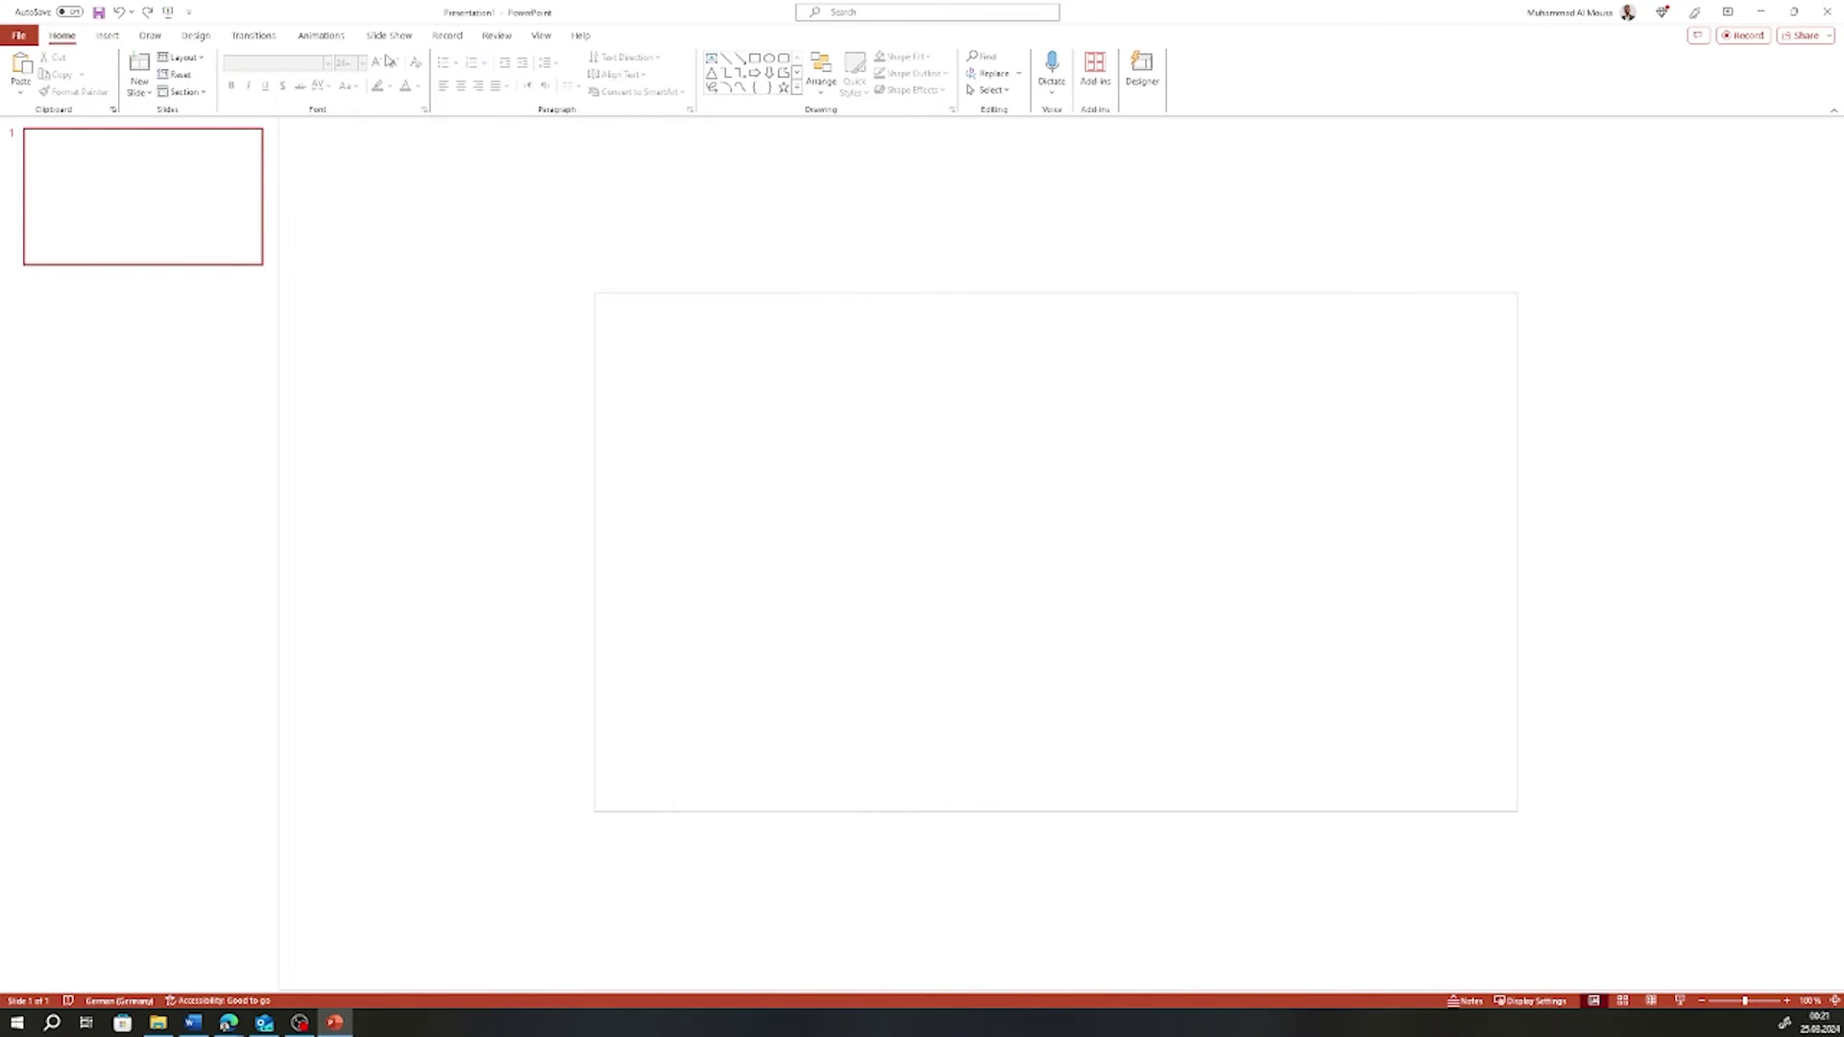
pyautogui.click(196, 35)
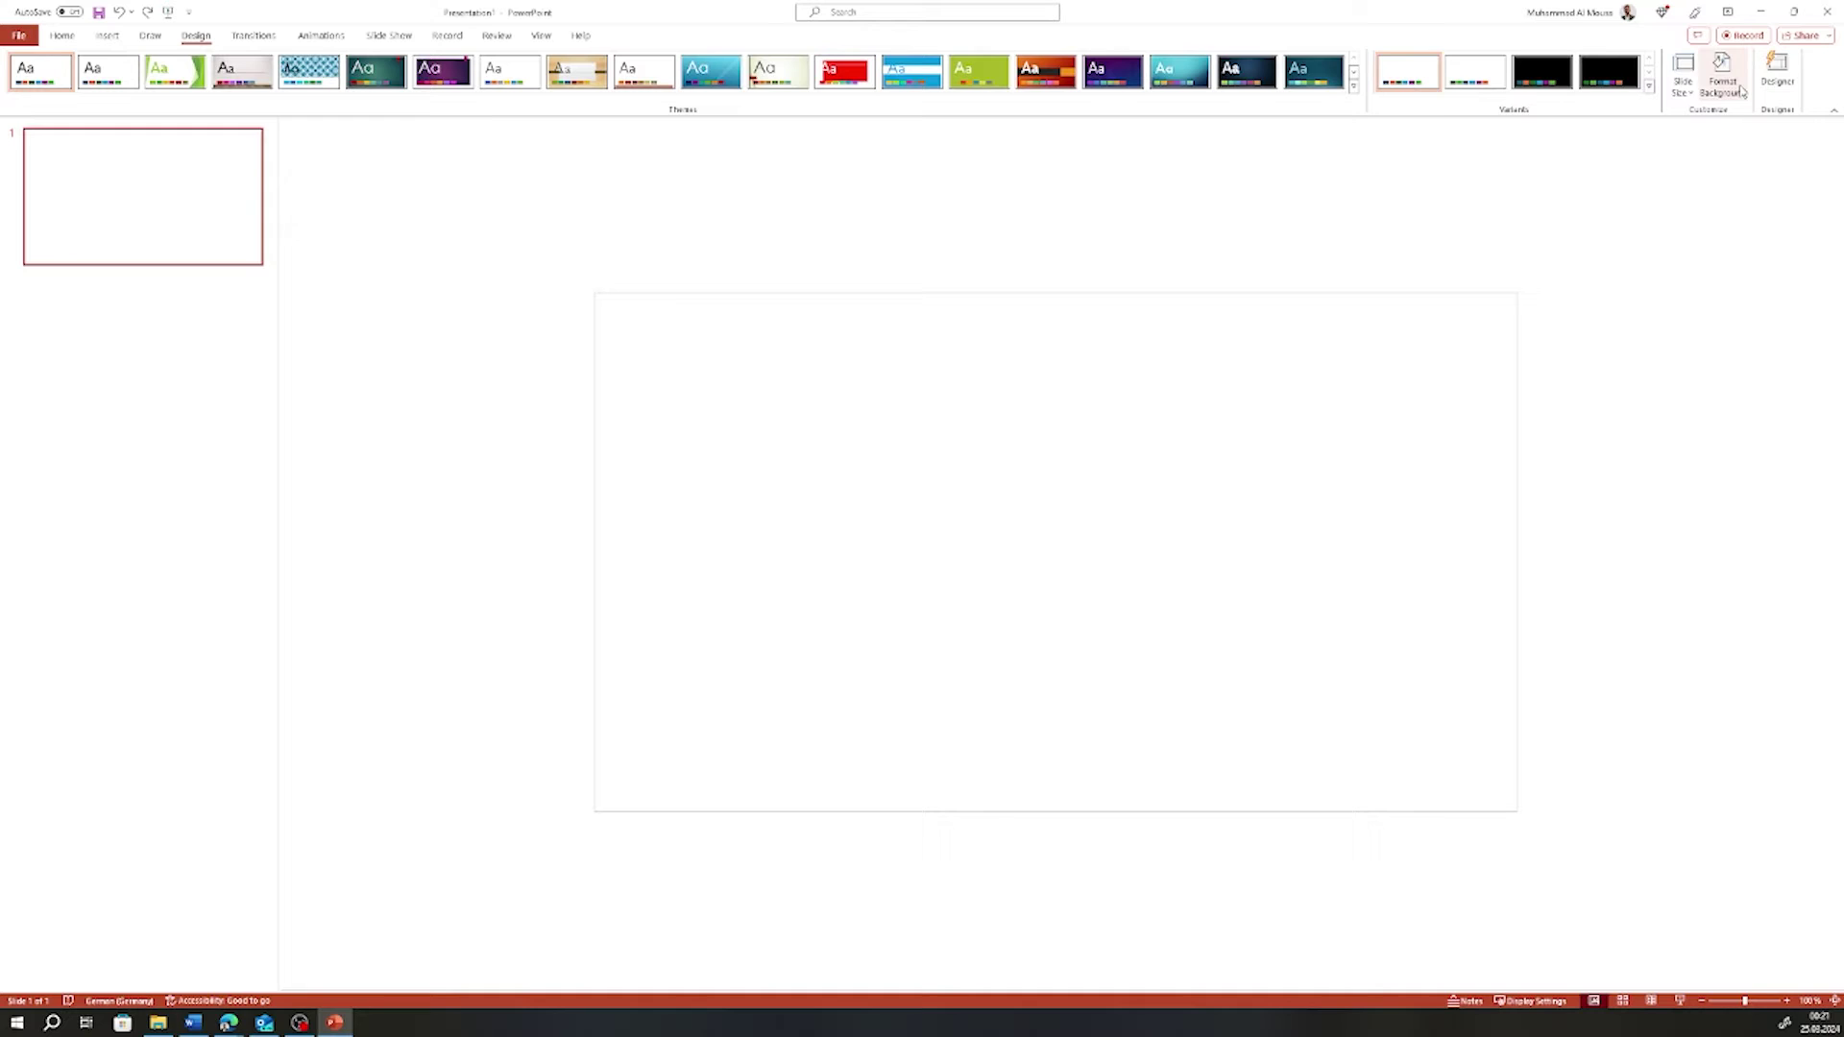
pyautogui.click(1682, 77)
pyautogui.click(1731, 183)
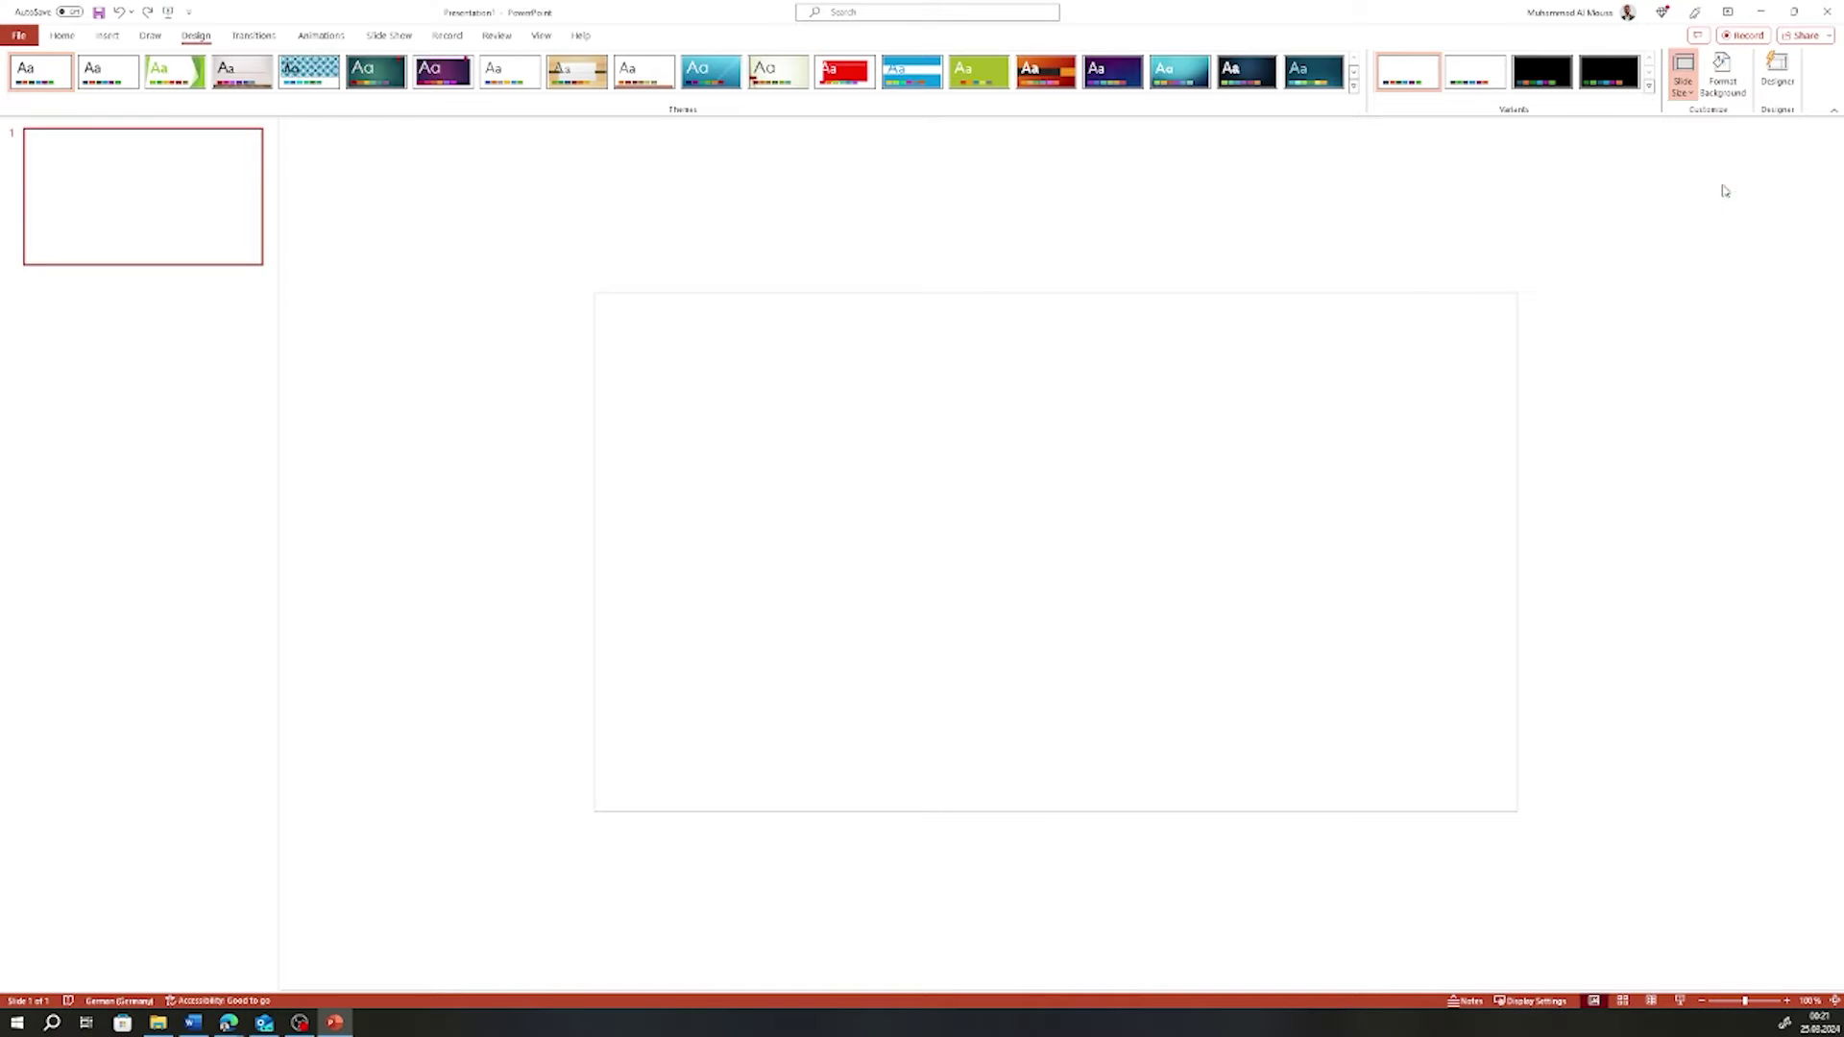
# Set the slide to 2400px wide by 750px high and confirm with OK
pyautogui.click(809, 491)
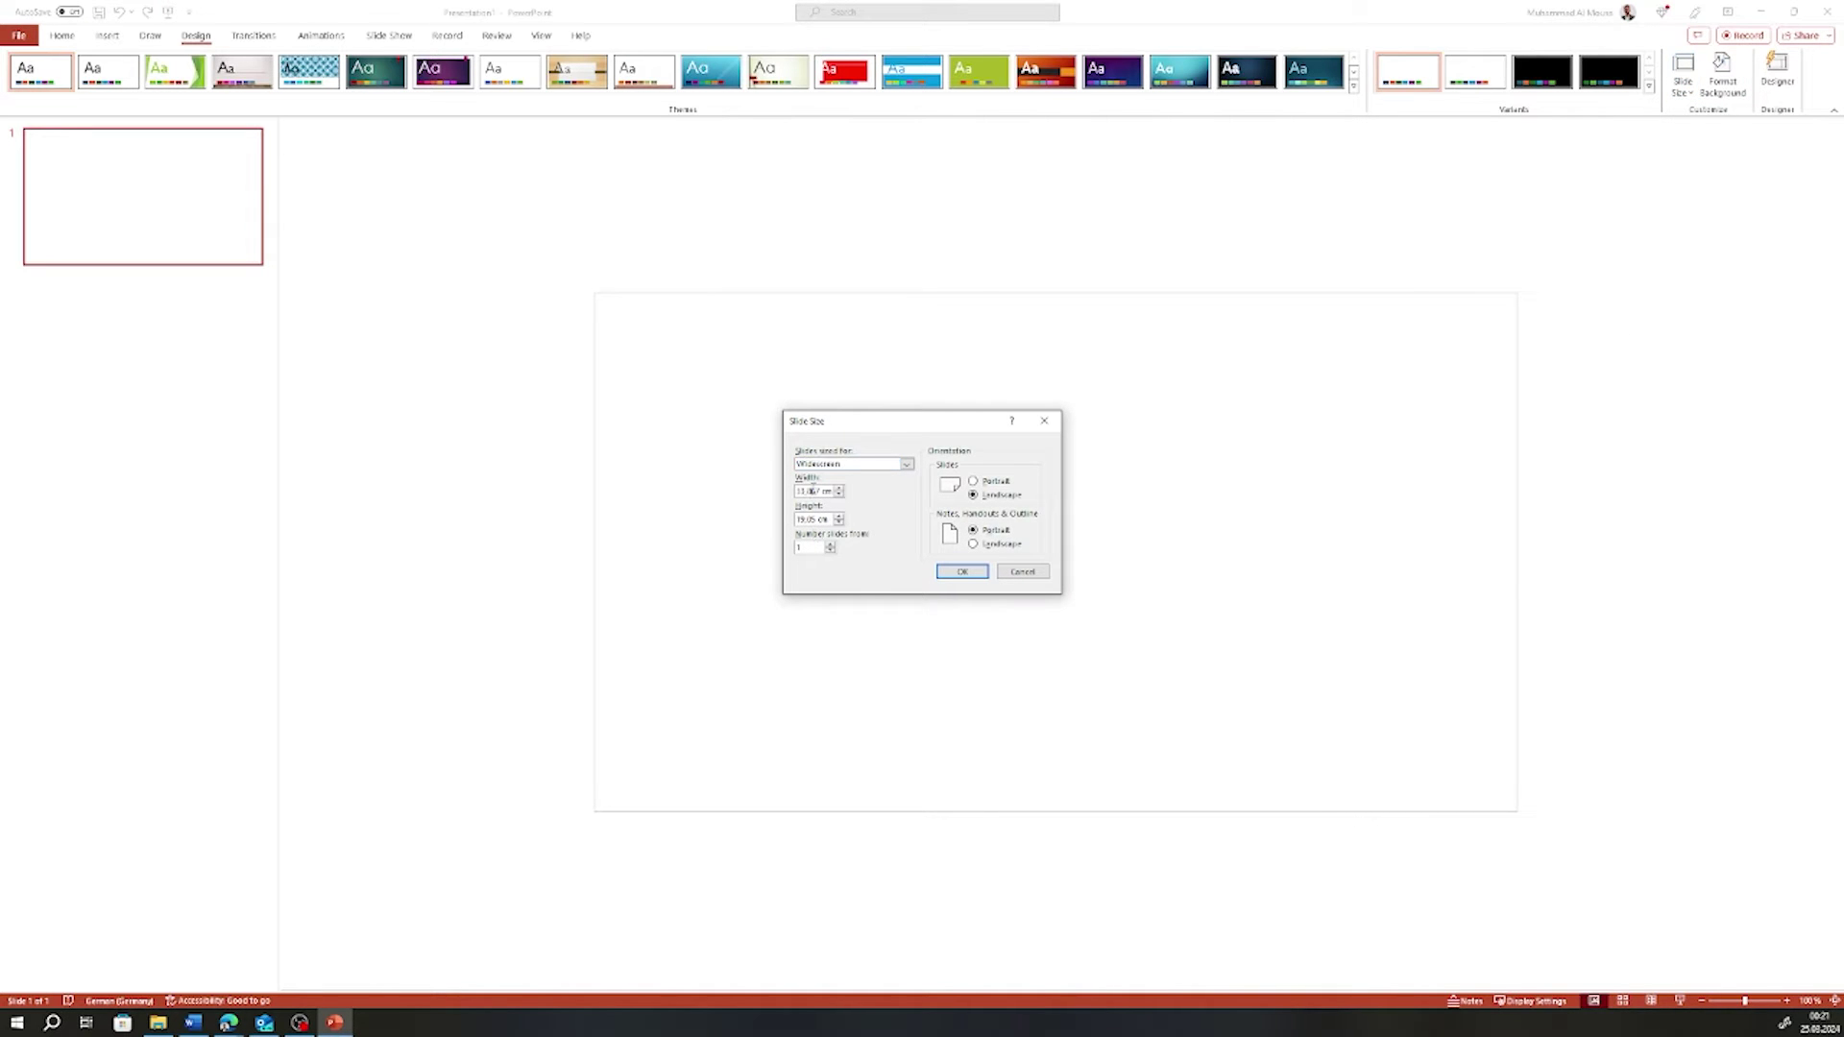
pyautogui.doubleClick(812, 490)
pyautogui.write('24')
pyautogui.write('x')
pyautogui.moveTo(829, 520); pyautogui.dragTo(749, 516)
pyautogui.write('750px')
pyautogui.click(962, 572)
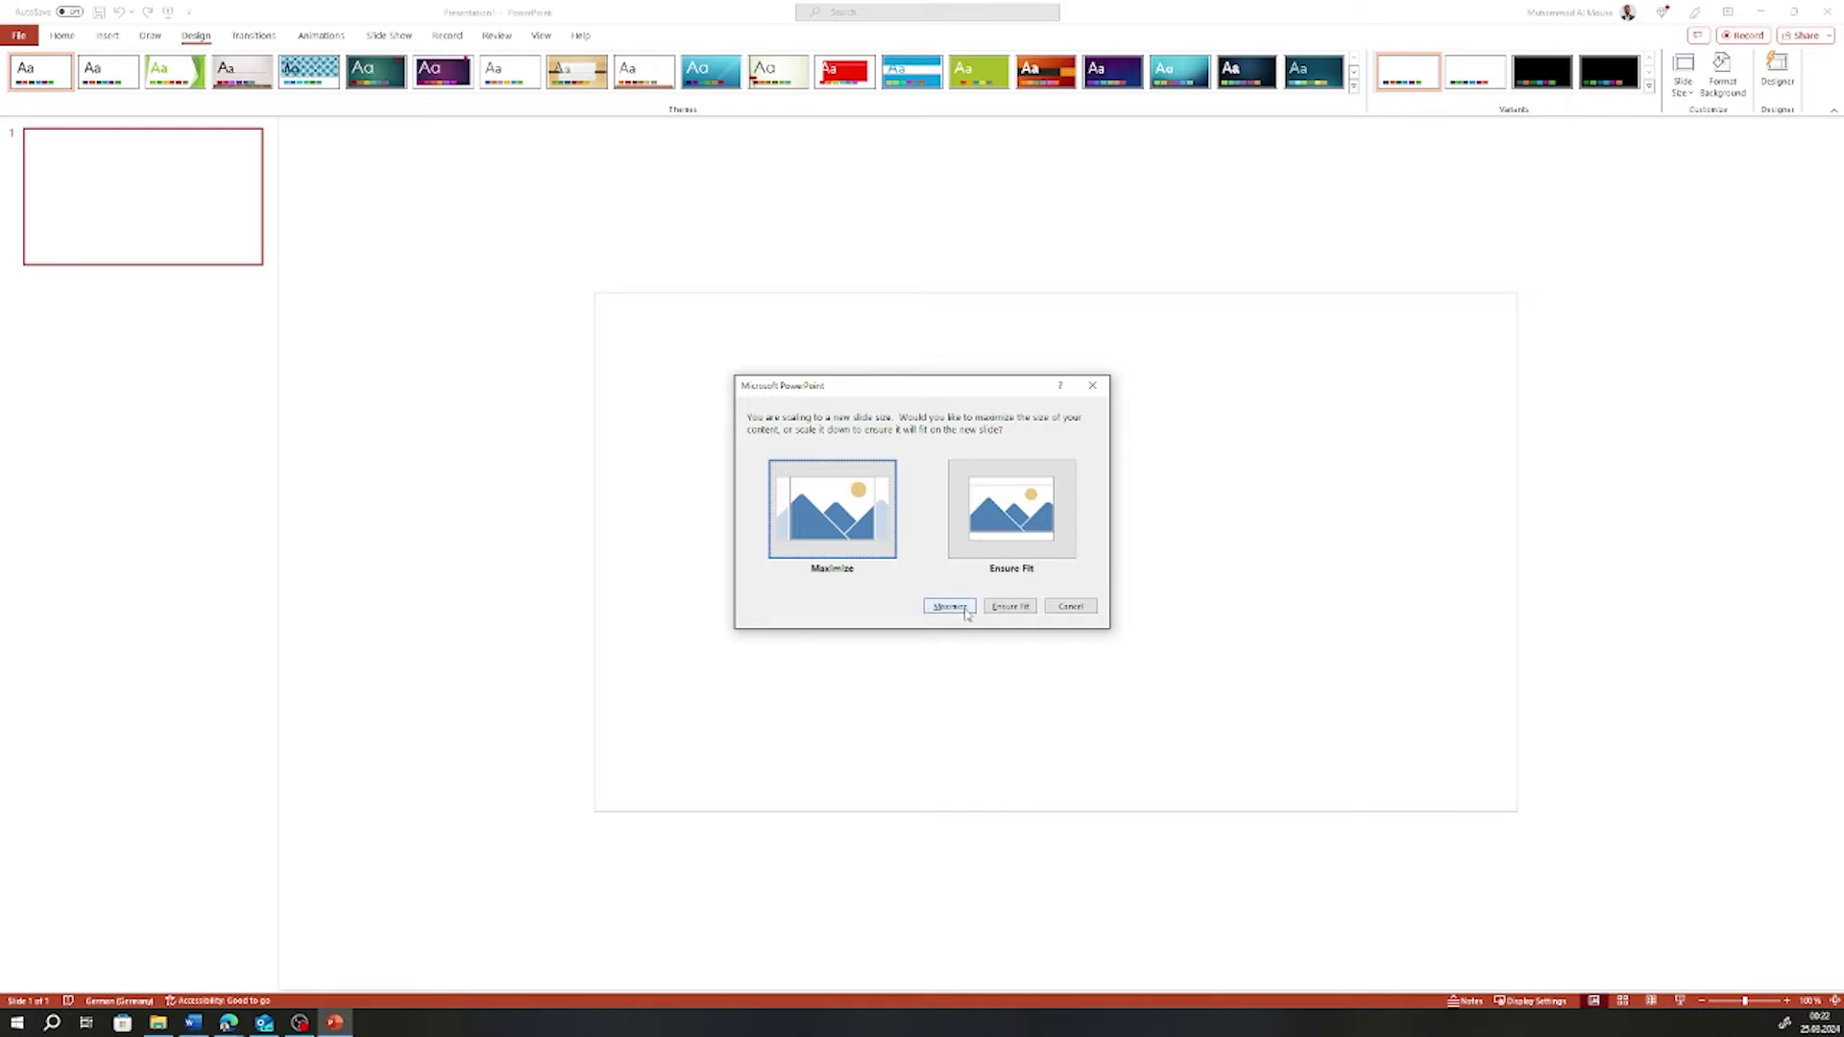
# Maximize content for the 2400×750 banner slide, then switch to the Edge browser
pyautogui.click(964, 611)
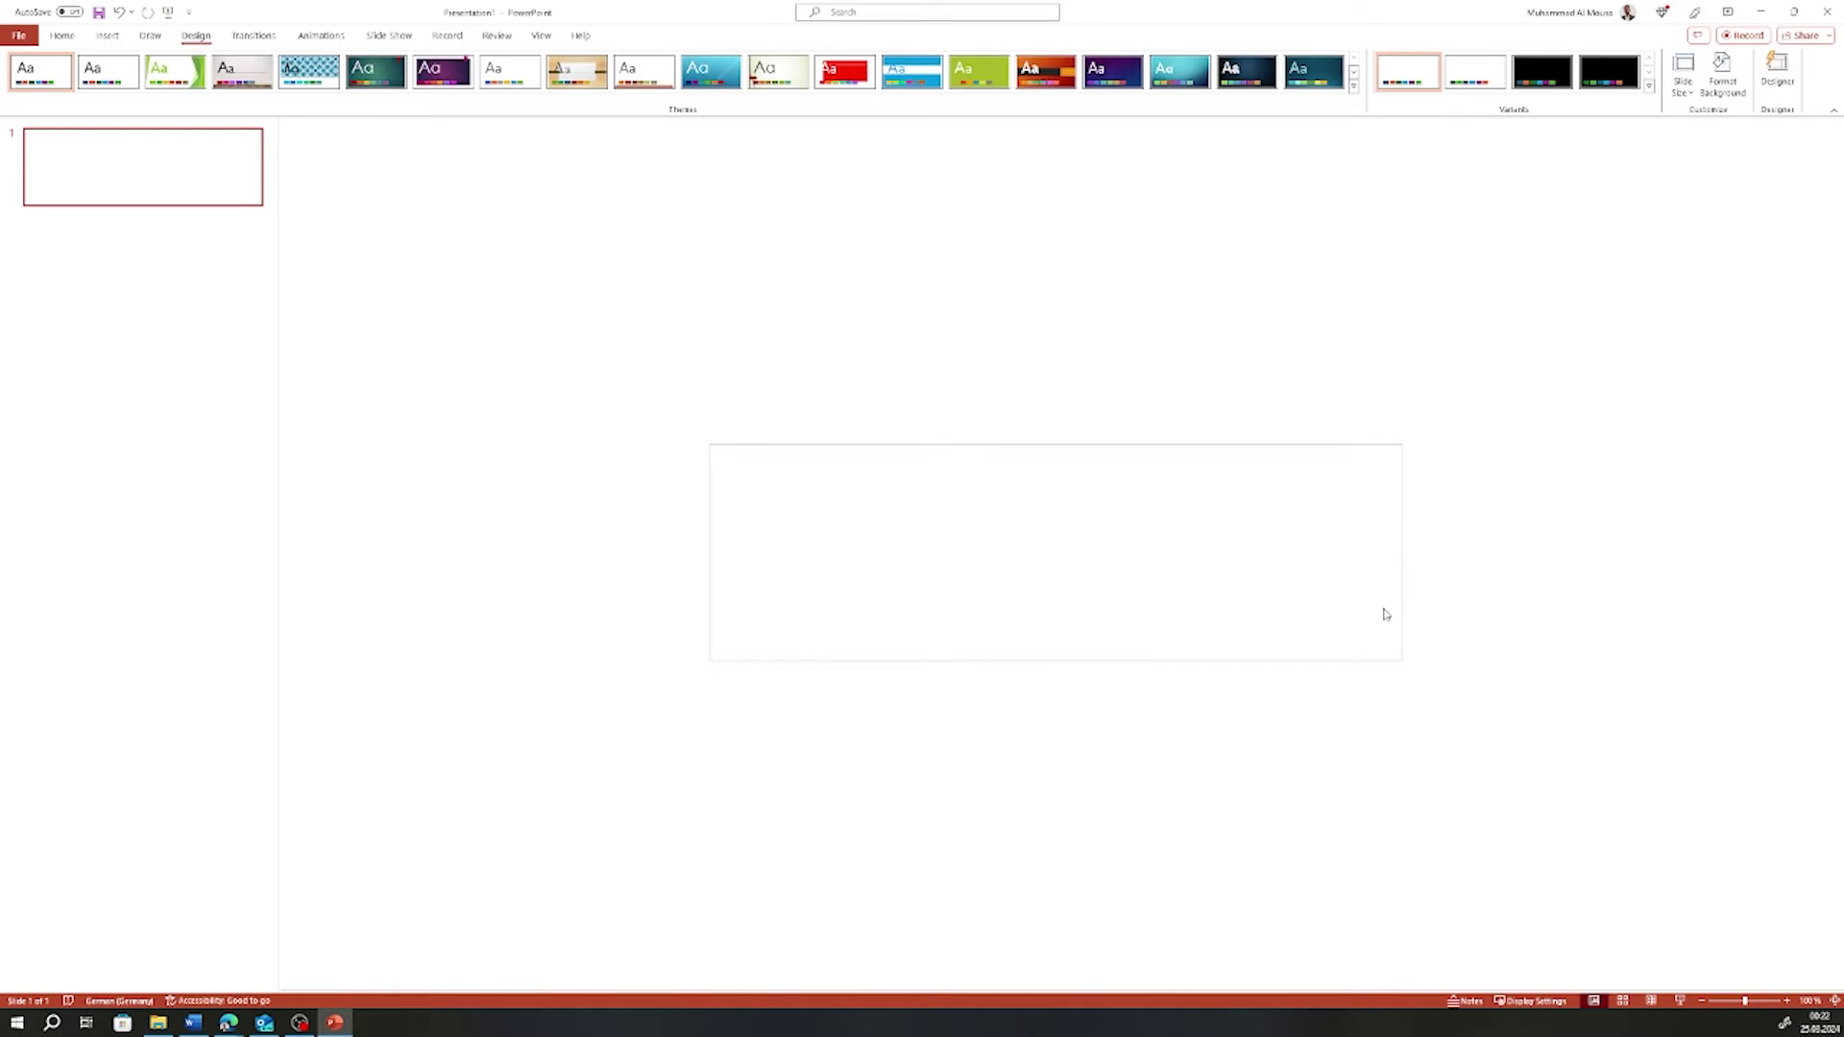
pyautogui.scroll(2, 1354, 623)
pyautogui.scroll(2, 1354, 624)
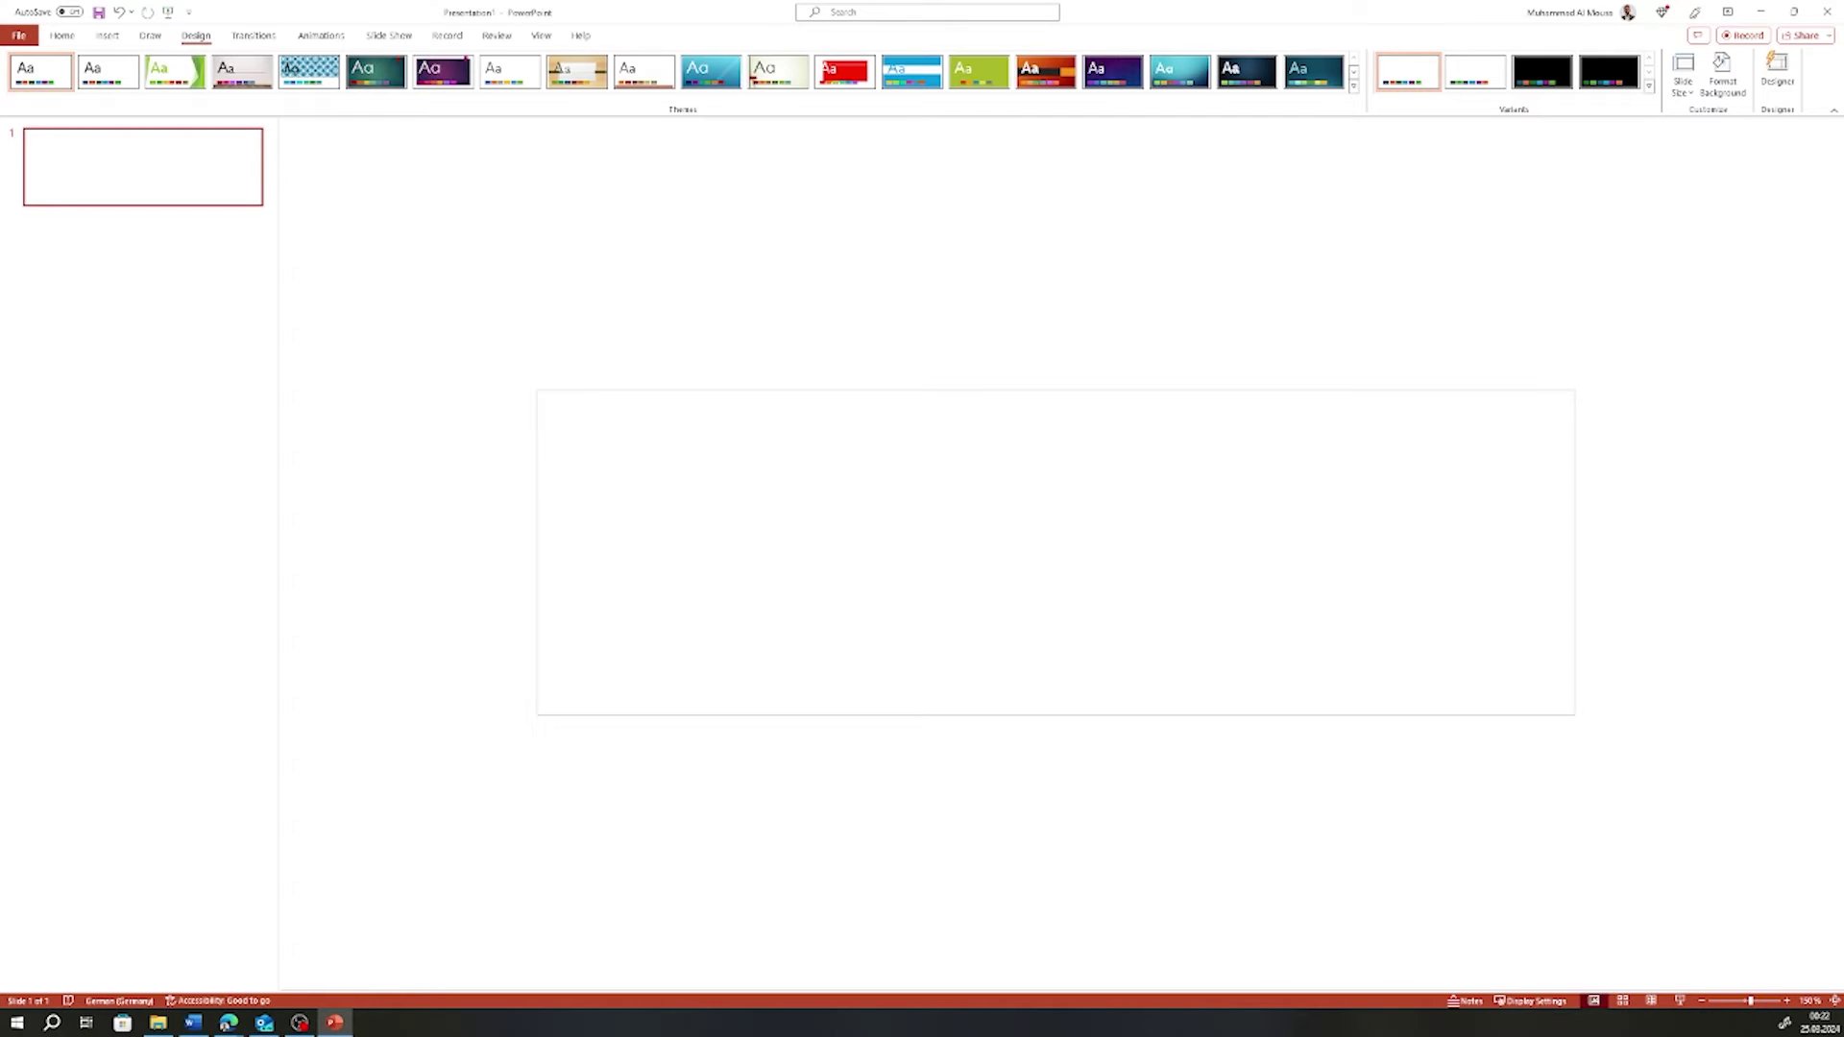
pyautogui.hotkey('alt', 'Tab')
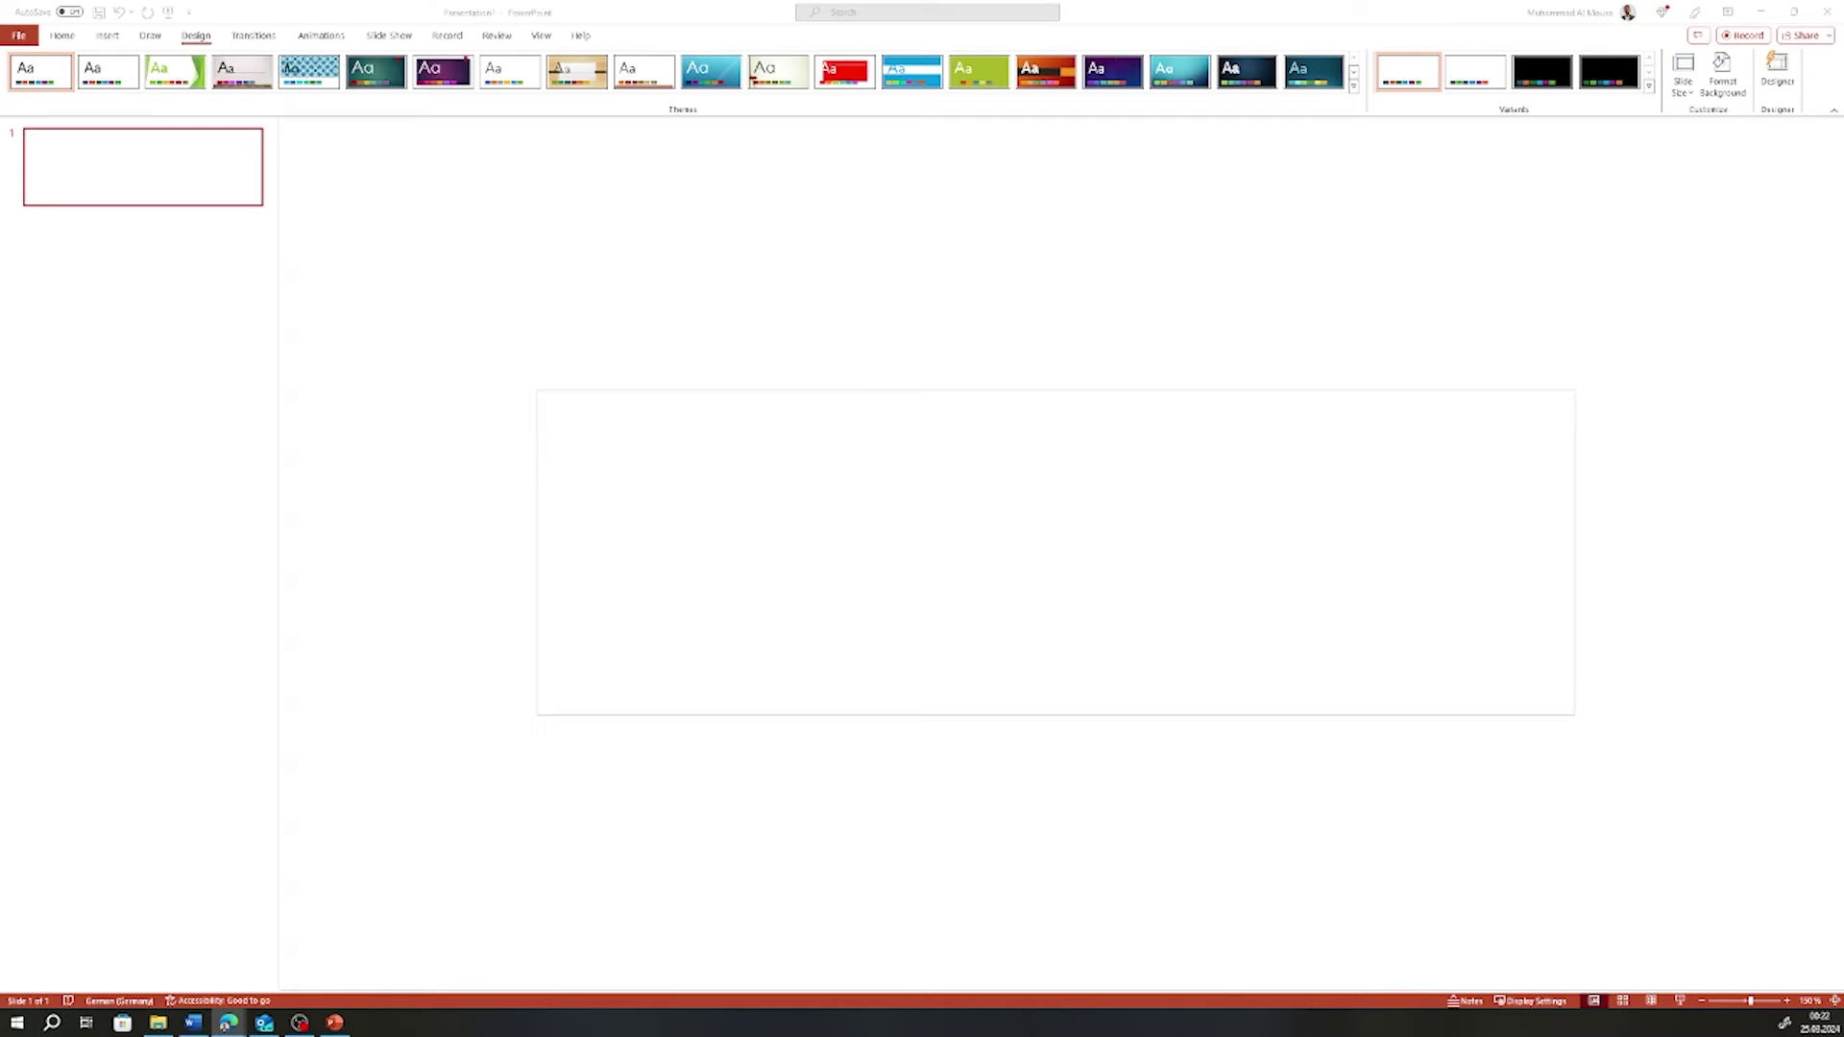
pyautogui.hotkey('alt', 'Tab')
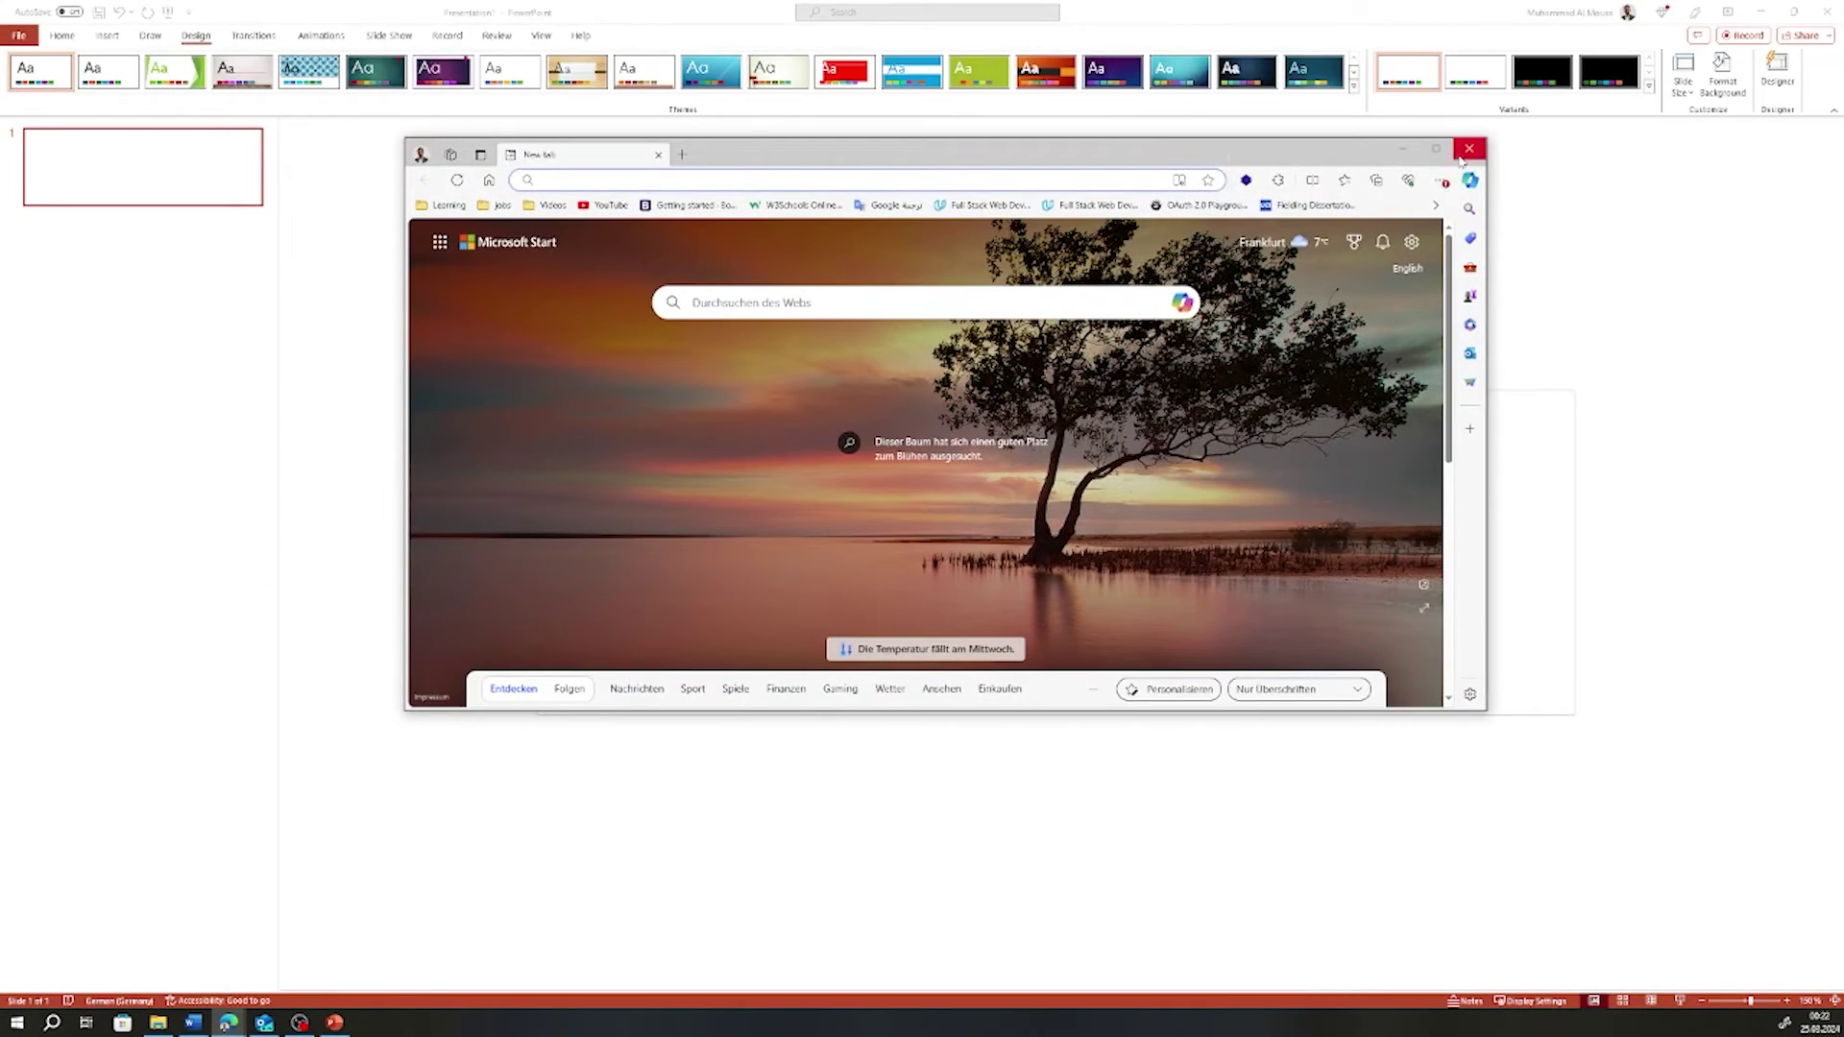
# Maximize Edge, load Pexels, dismiss the sign-in prompt, and enter 'unsplash' in a new tab
pyautogui.click(1436, 148)
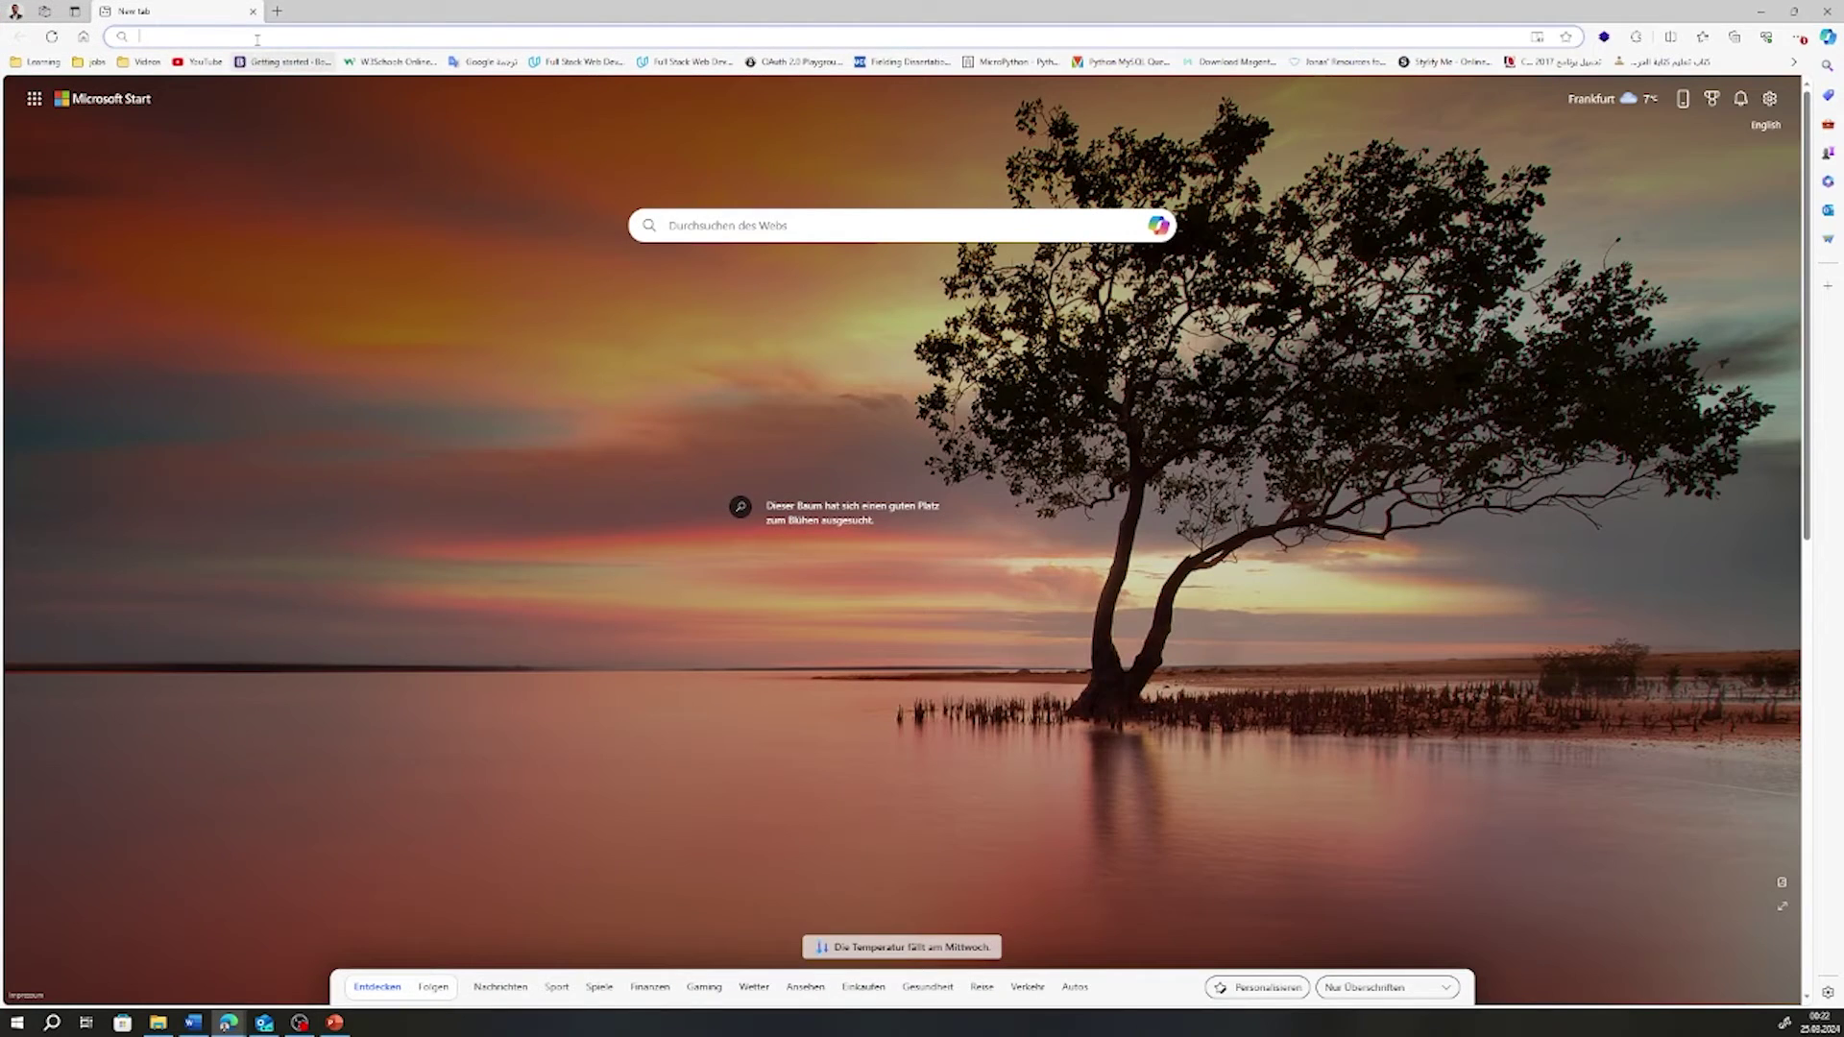
pyautogui.write('pexels')
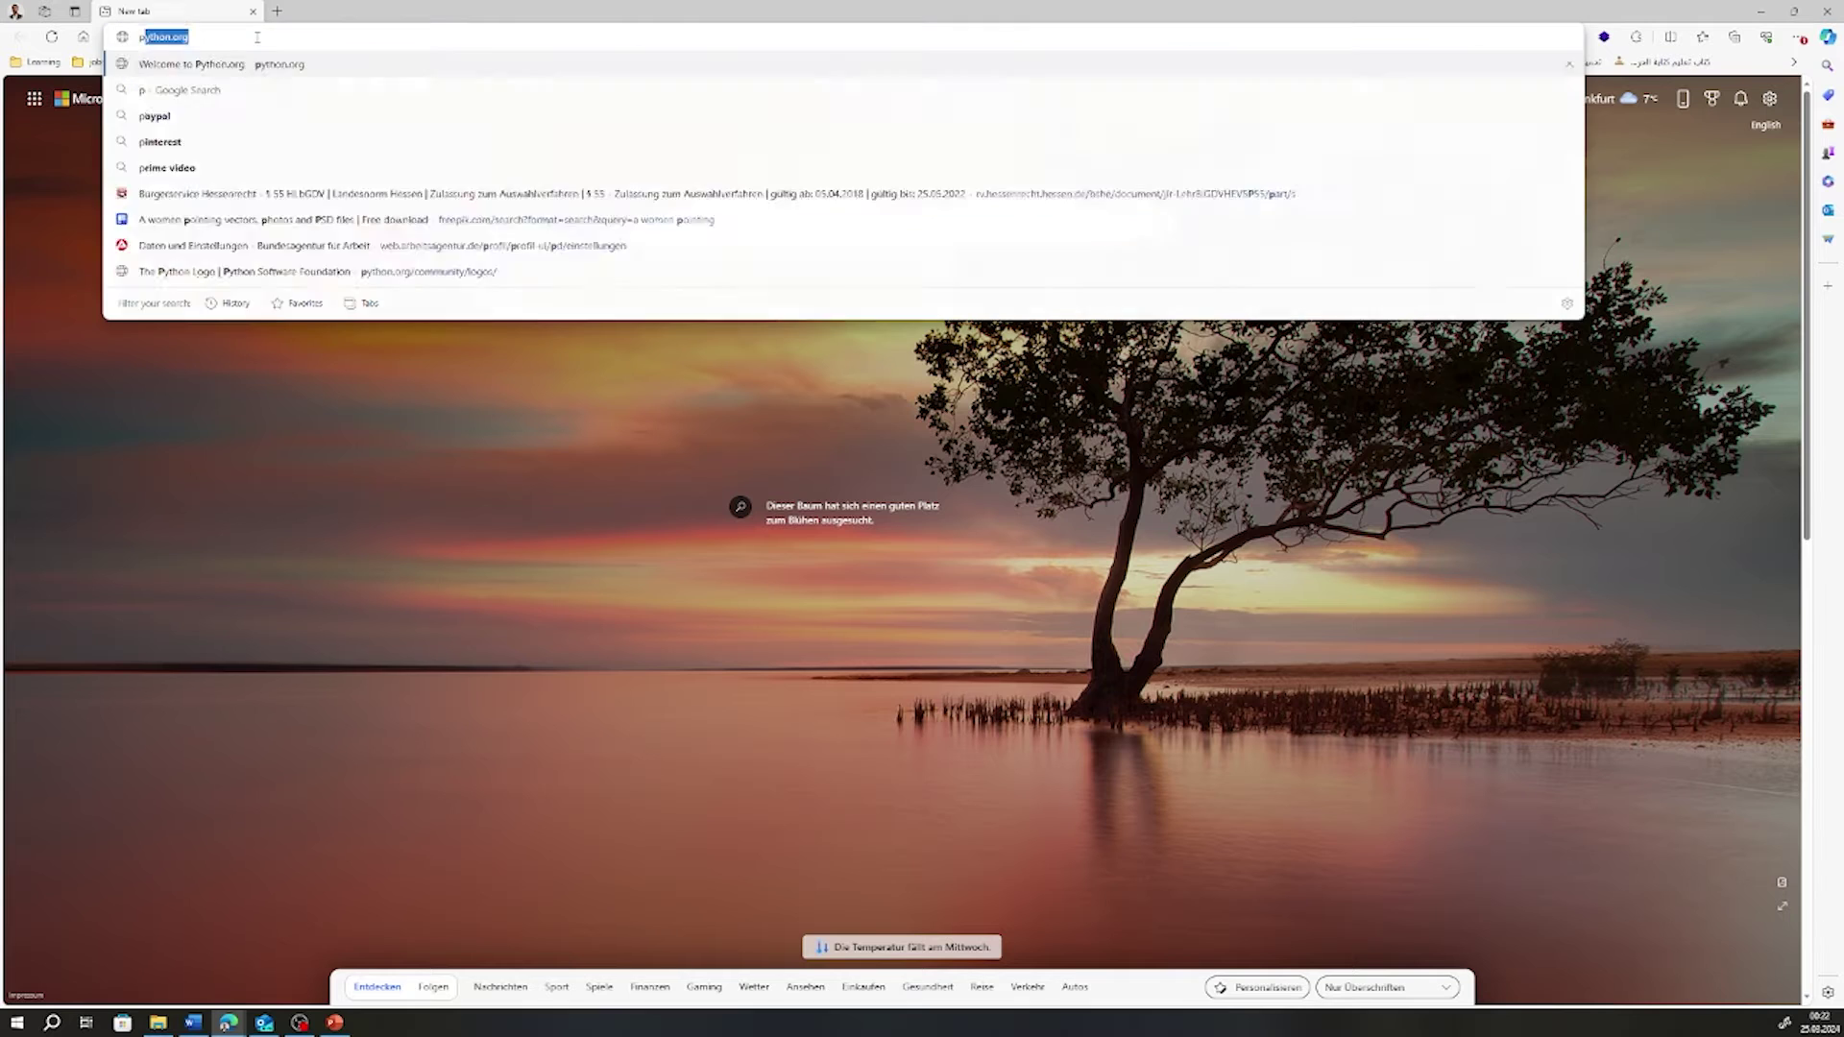
pyautogui.press('Return')
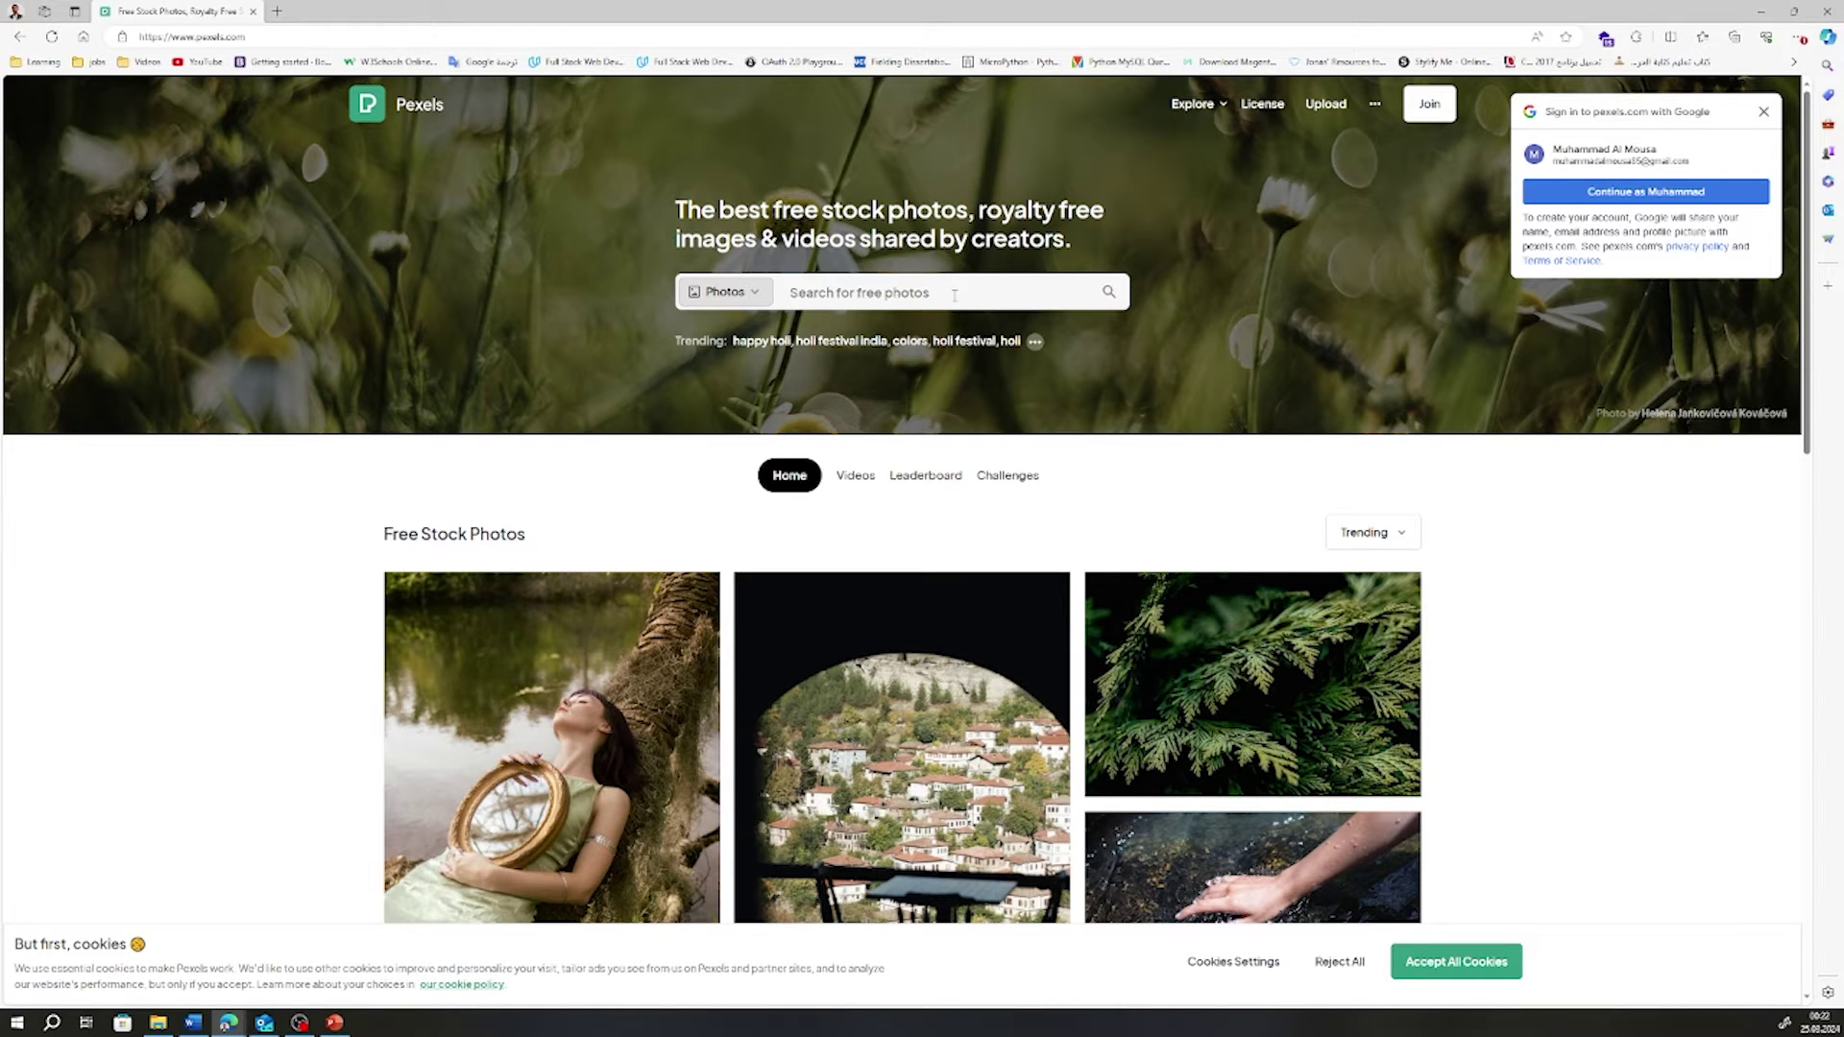
pyautogui.click(1763, 111)
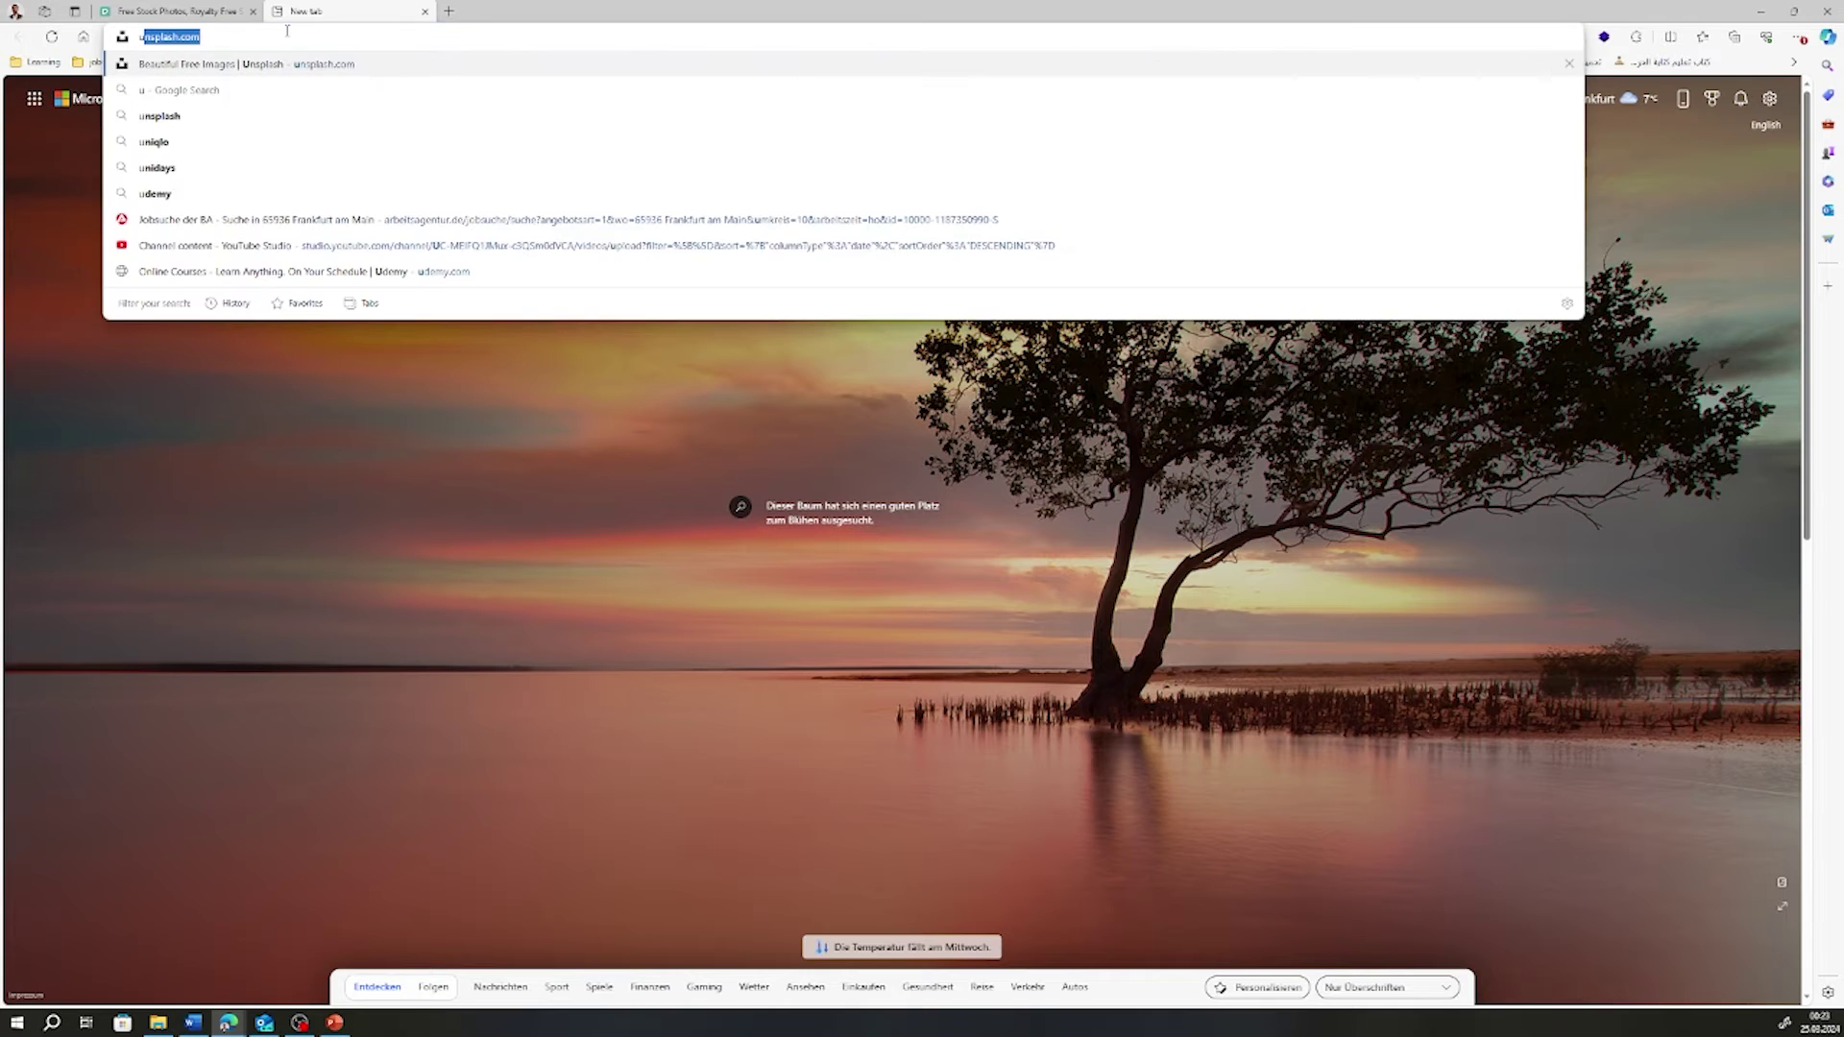
pyautogui.write('plash')
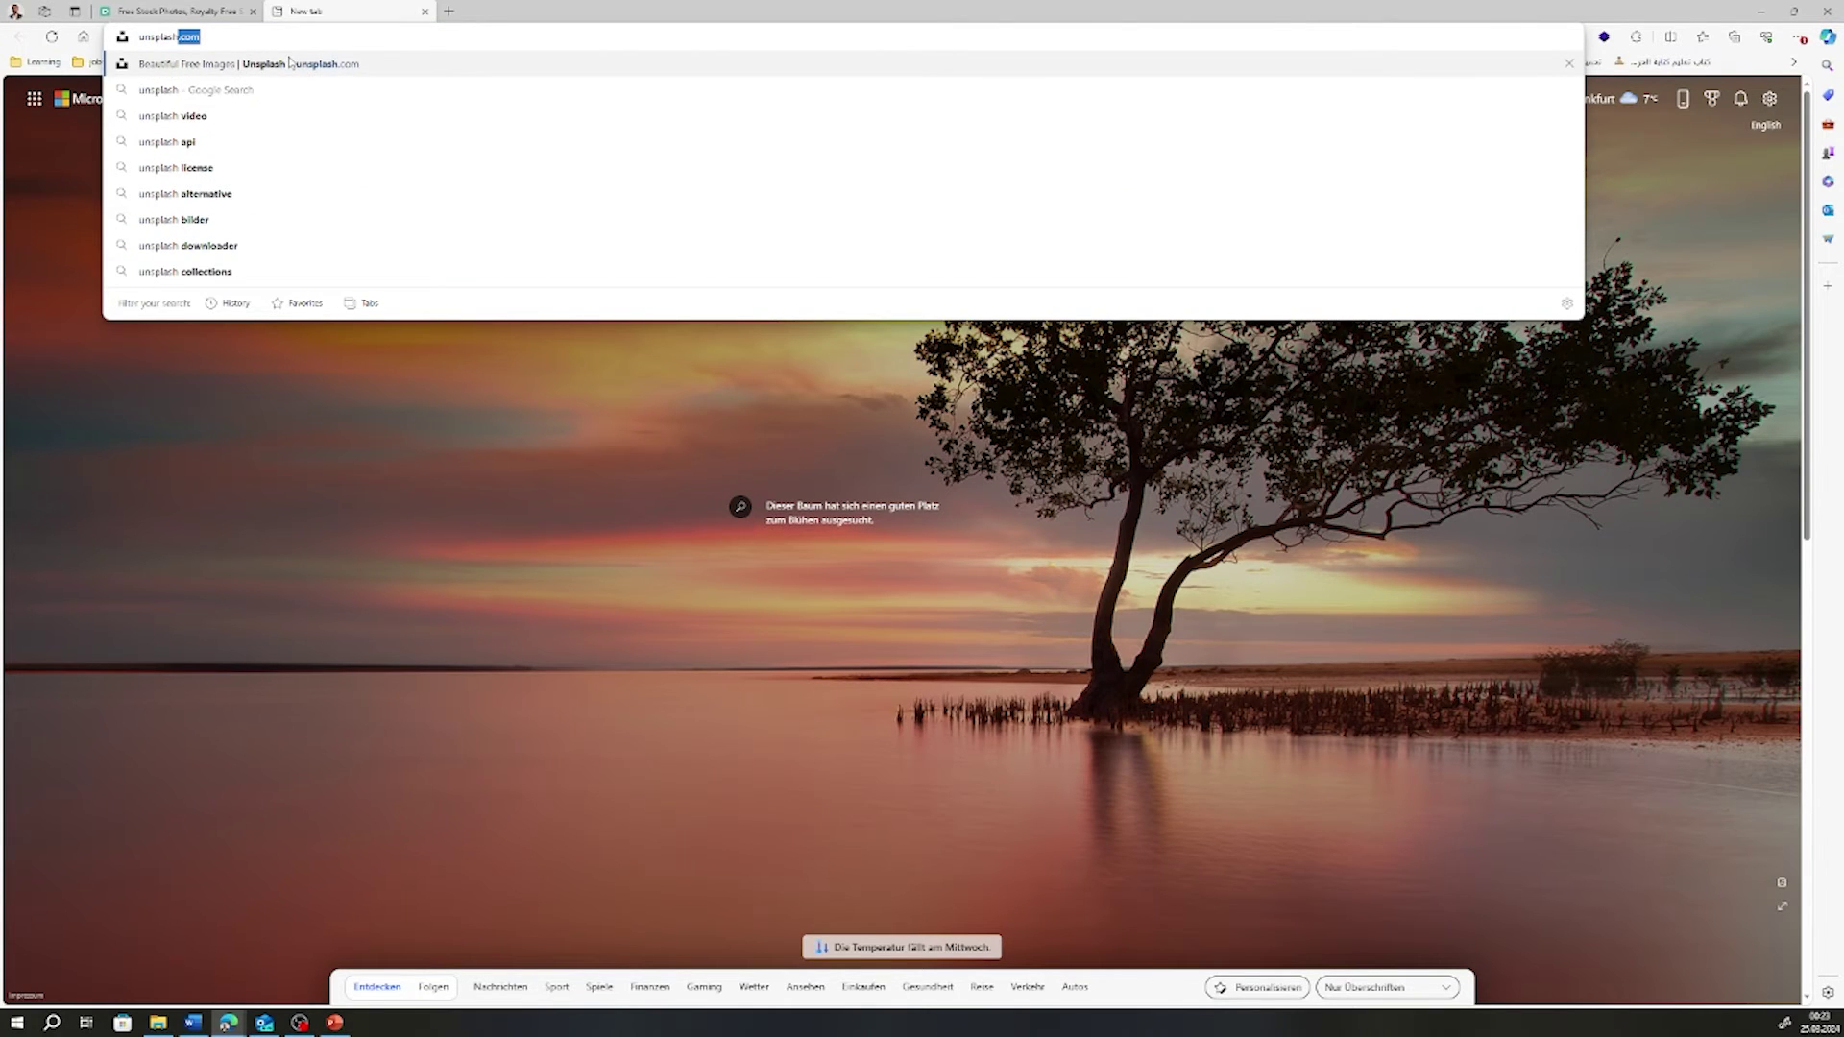
# Go to Unsplash and search for 'full hd wallpaper' images
pyautogui.click(252, 67)
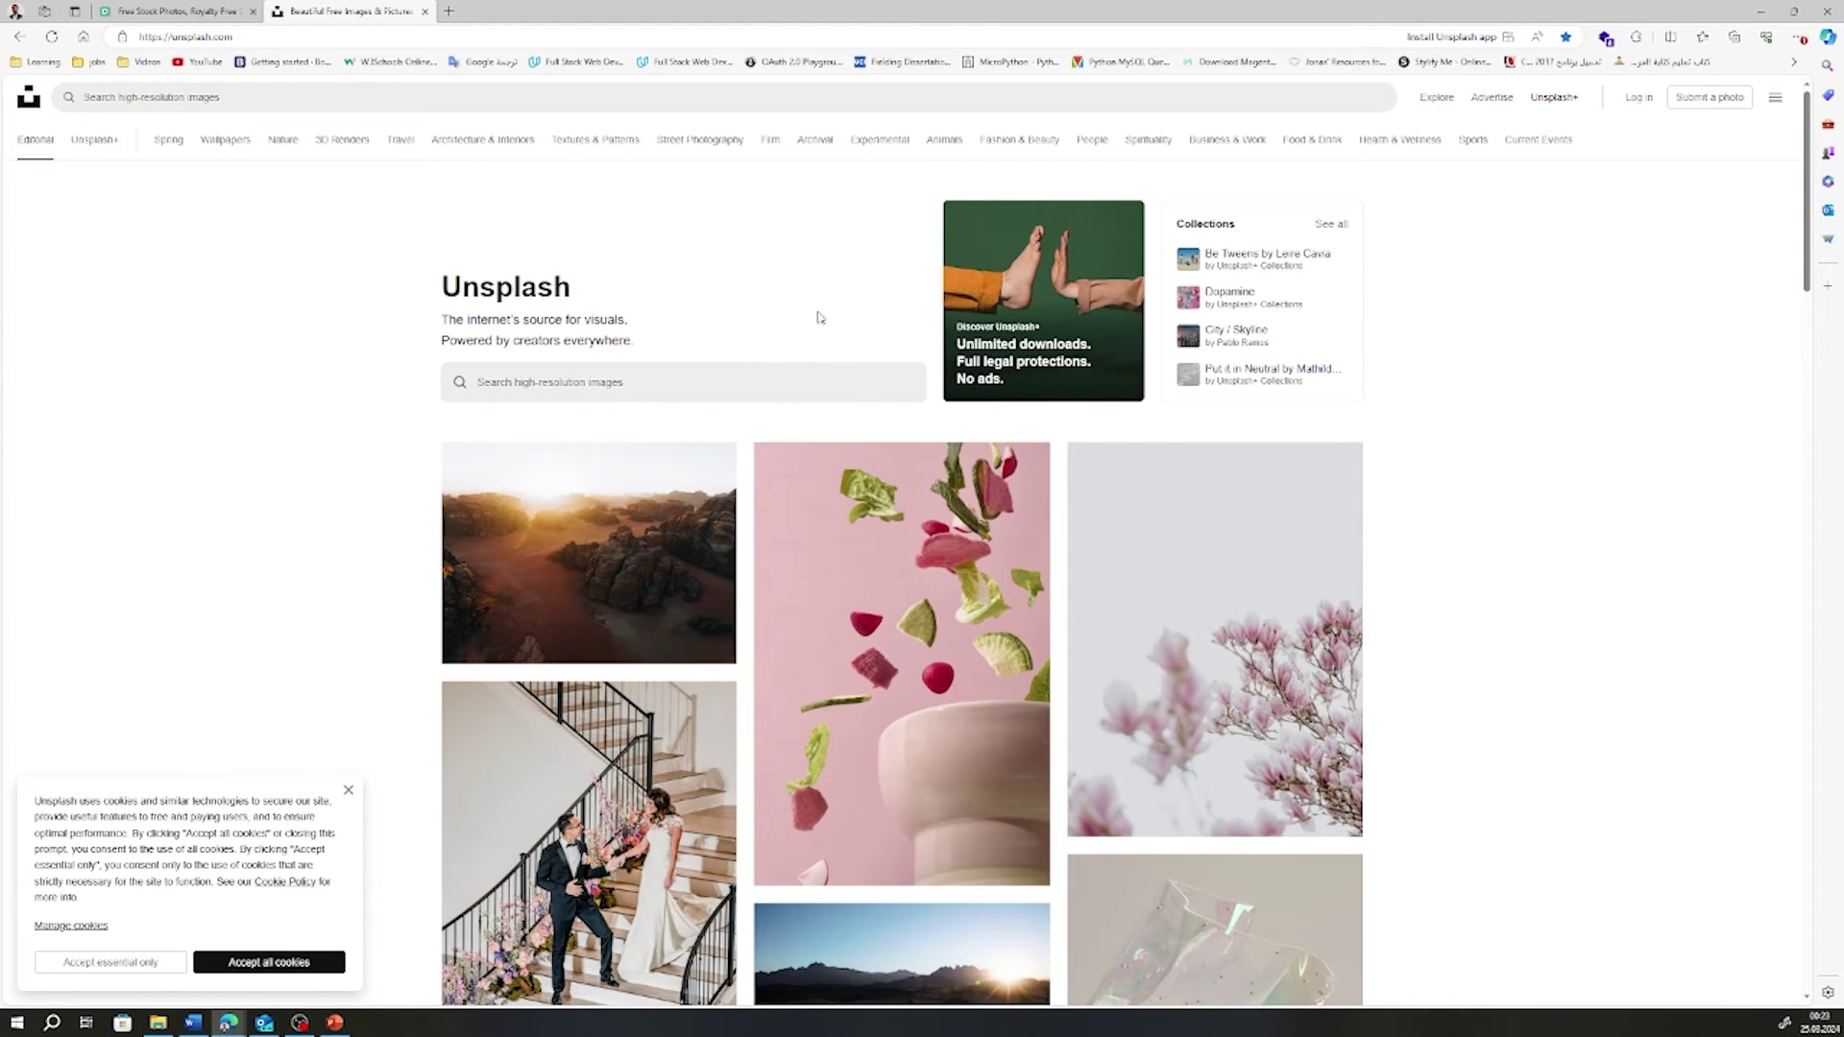
pyautogui.scroll(-8, 1085, 382)
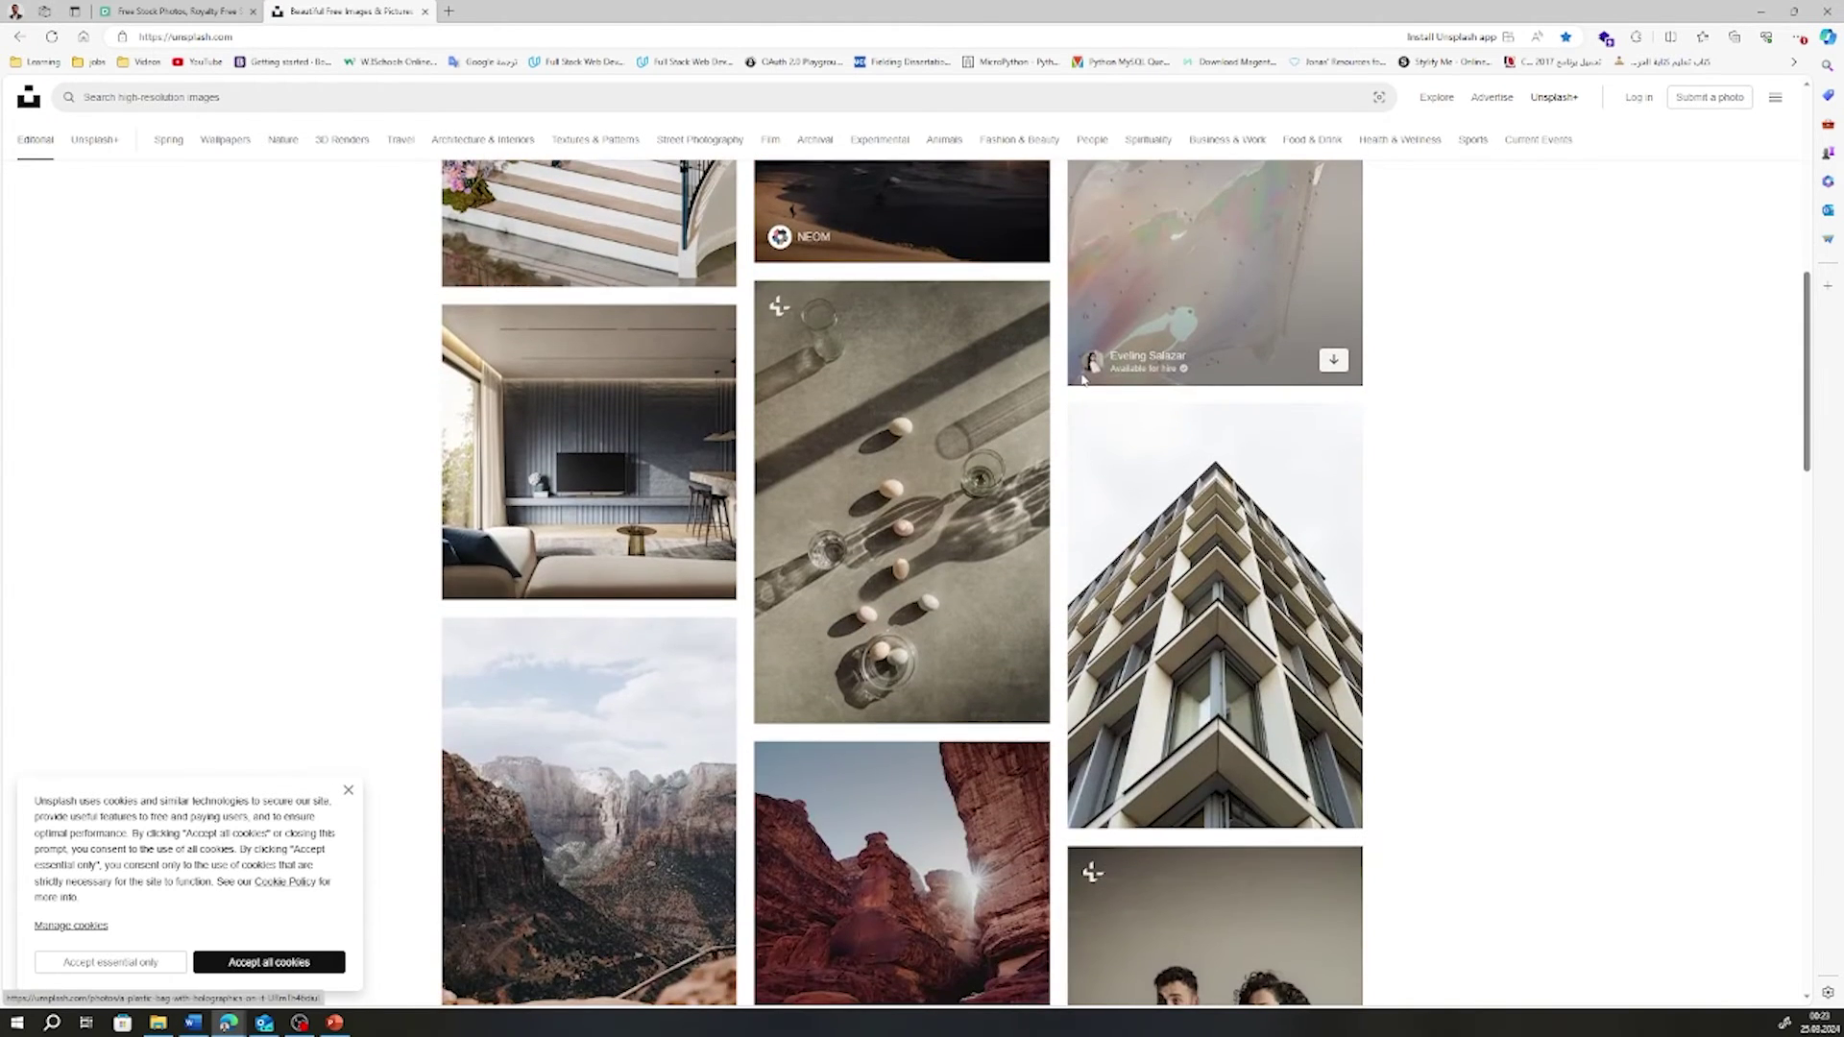
pyautogui.scroll(10, 992, 369)
pyautogui.click(643, 381)
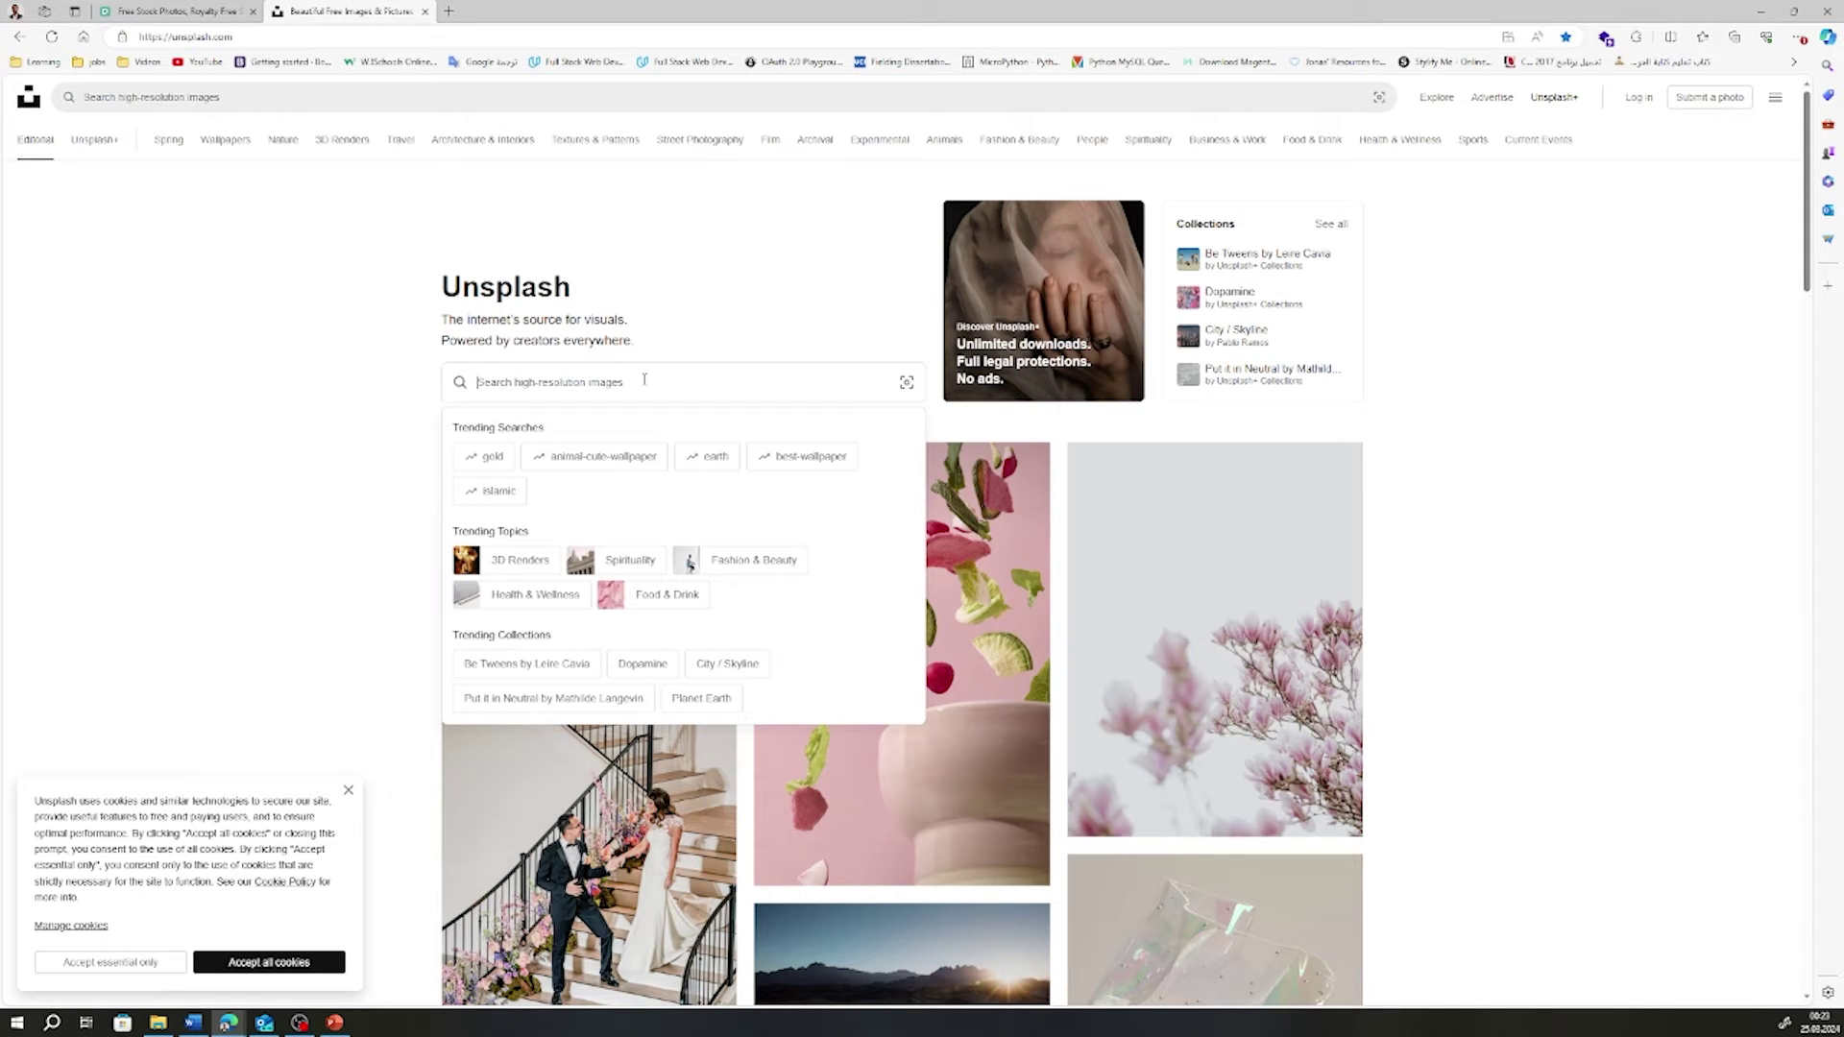
pyautogui.click(370, 97)
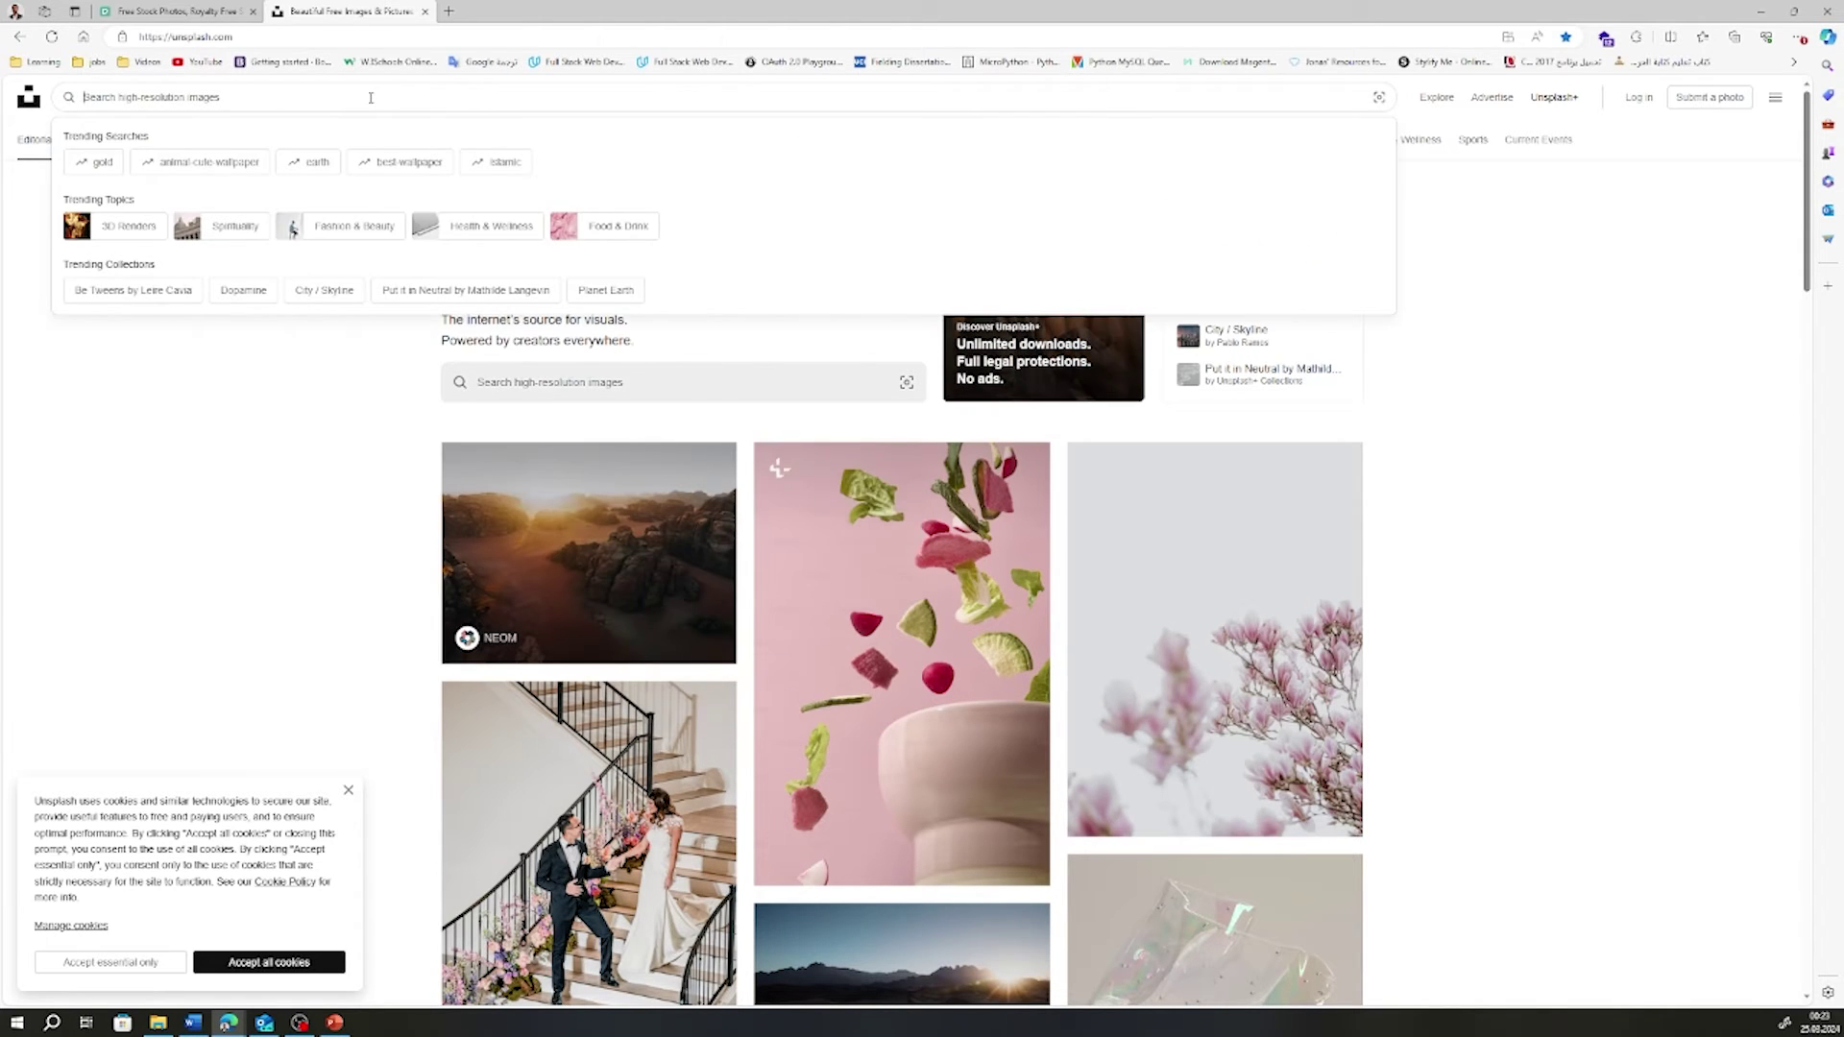
pyautogui.write('wa')
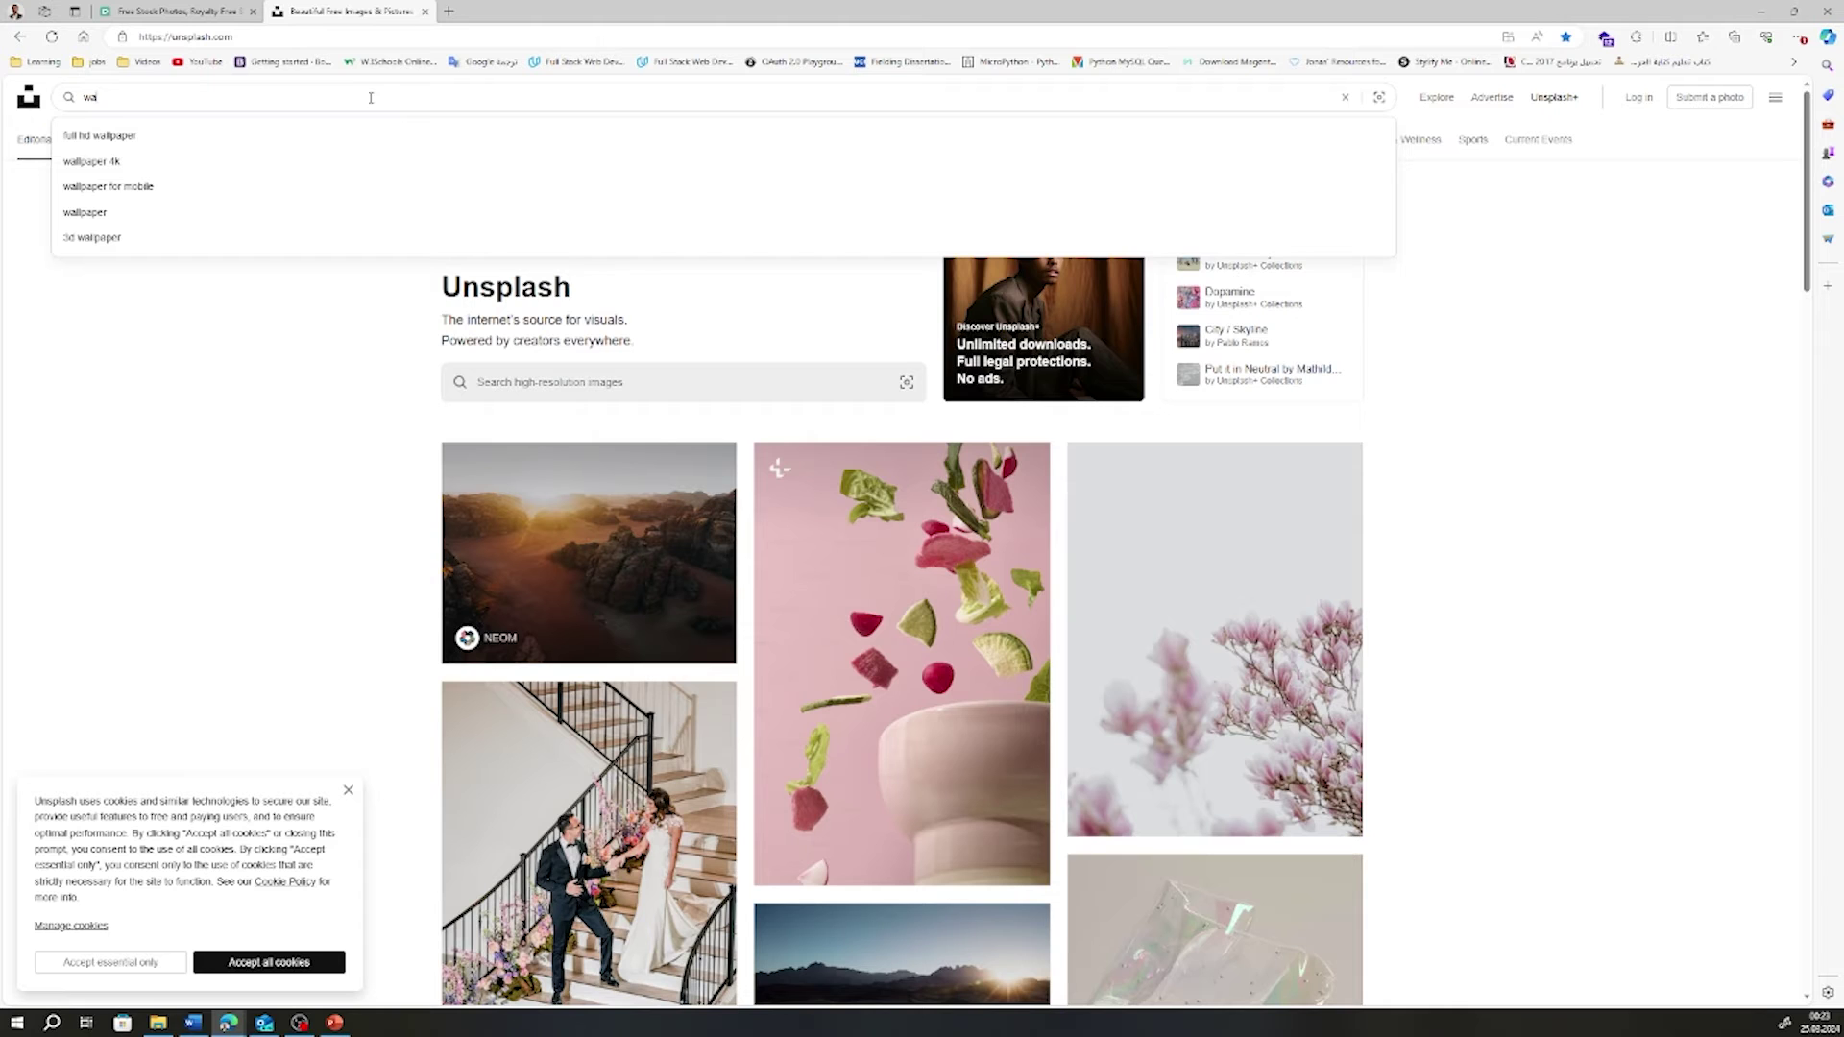
pyautogui.click(206, 142)
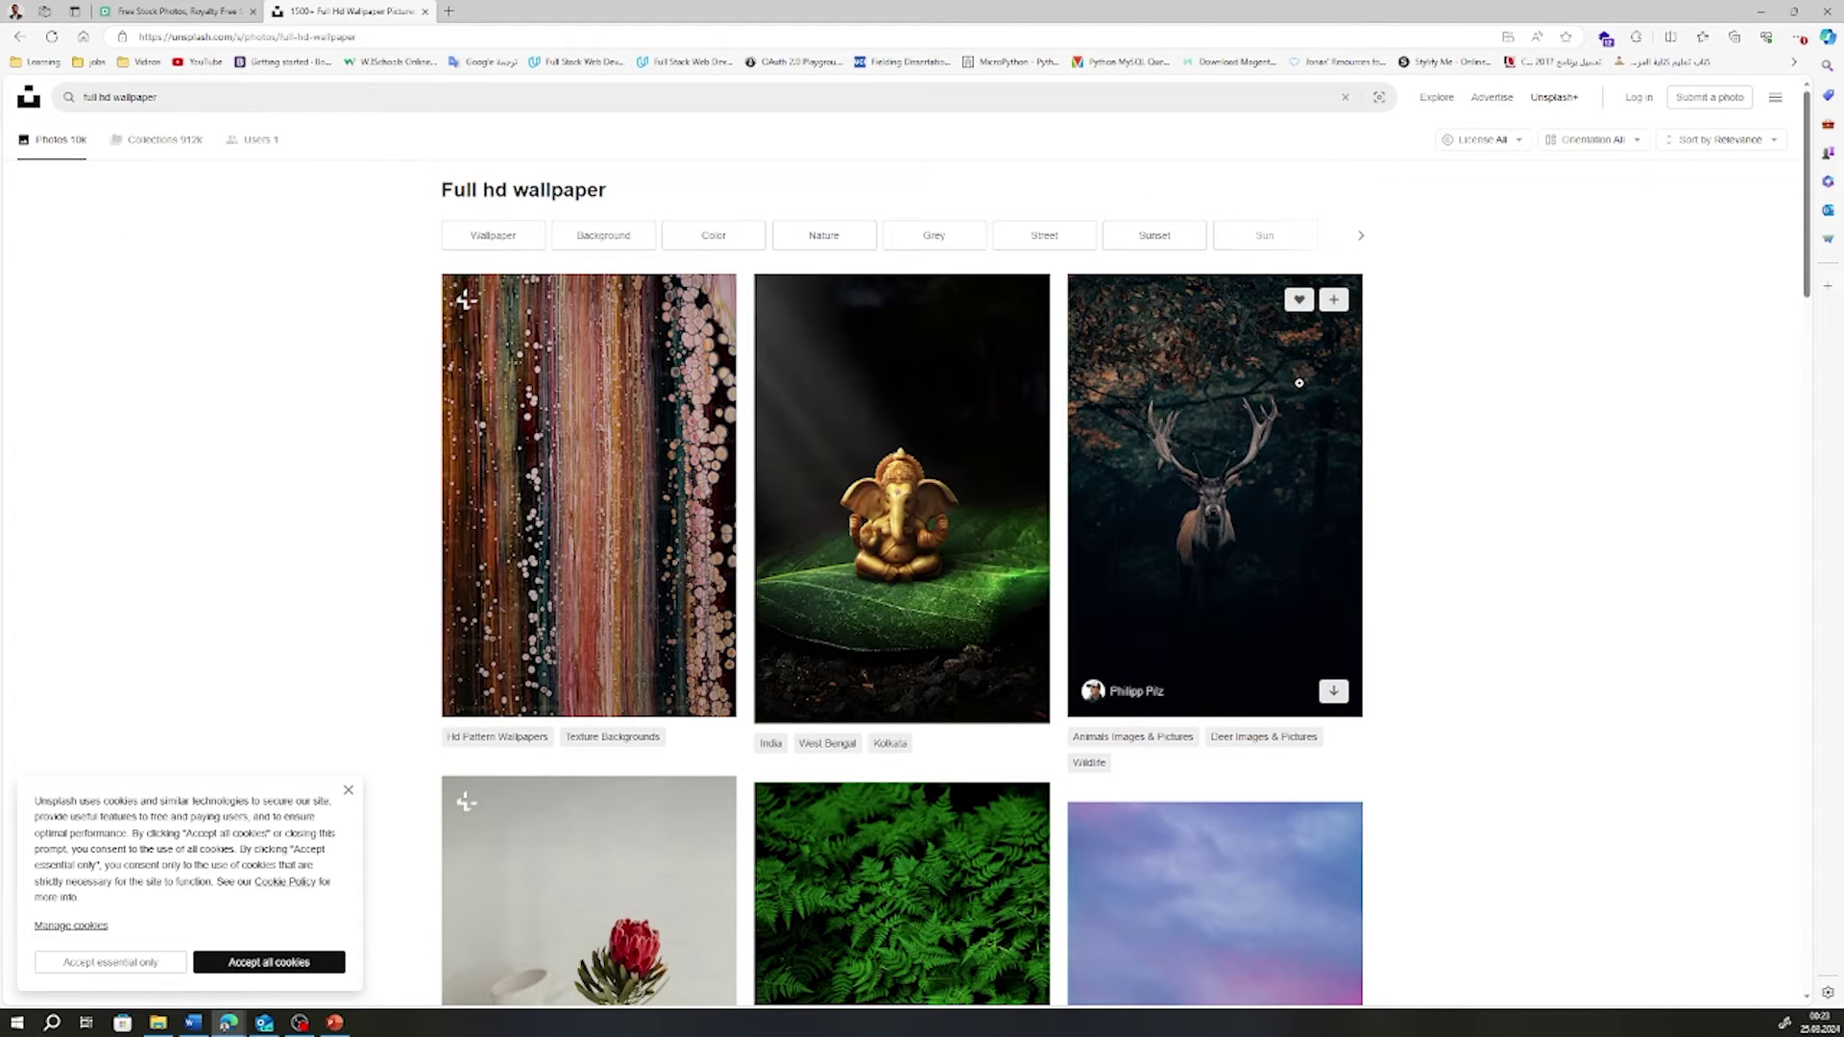
# Filter results to Landscape and download the pastel pink-and-teal stepped image
pyautogui.scroll(-9, 1356, 545)
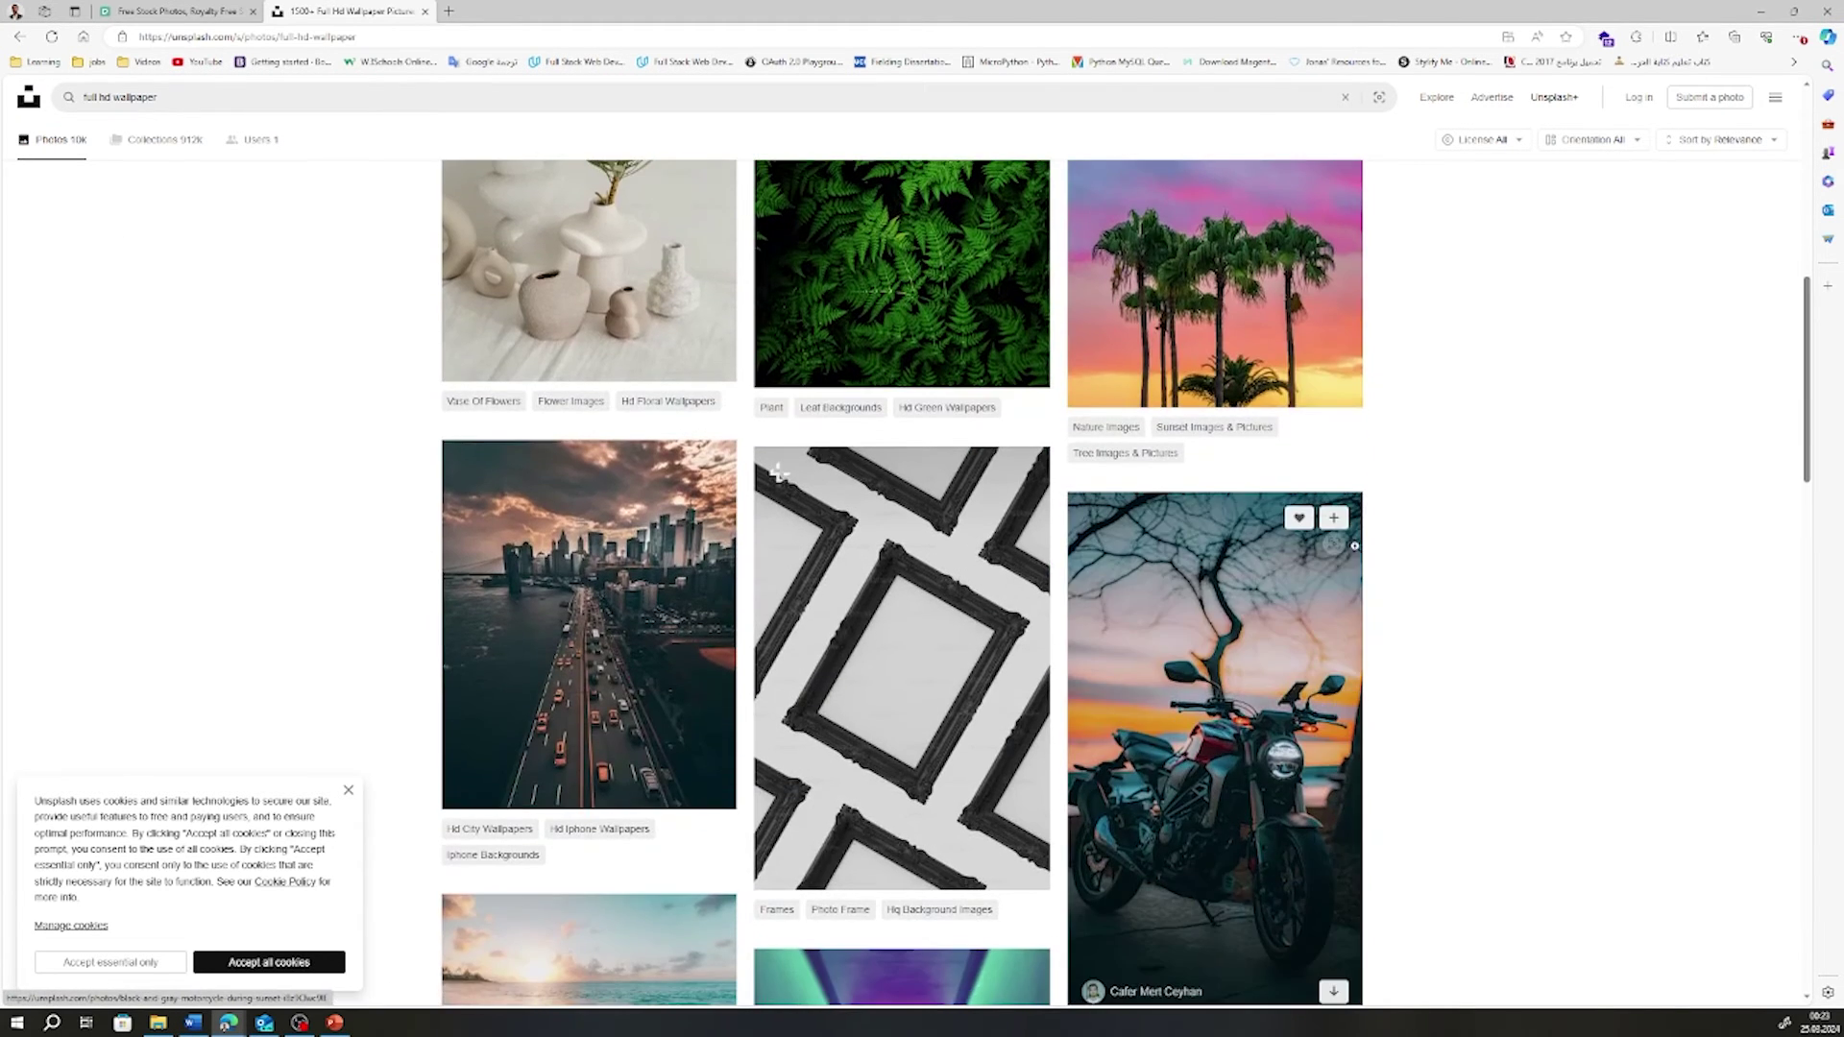
pyautogui.scroll(9, 1354, 545)
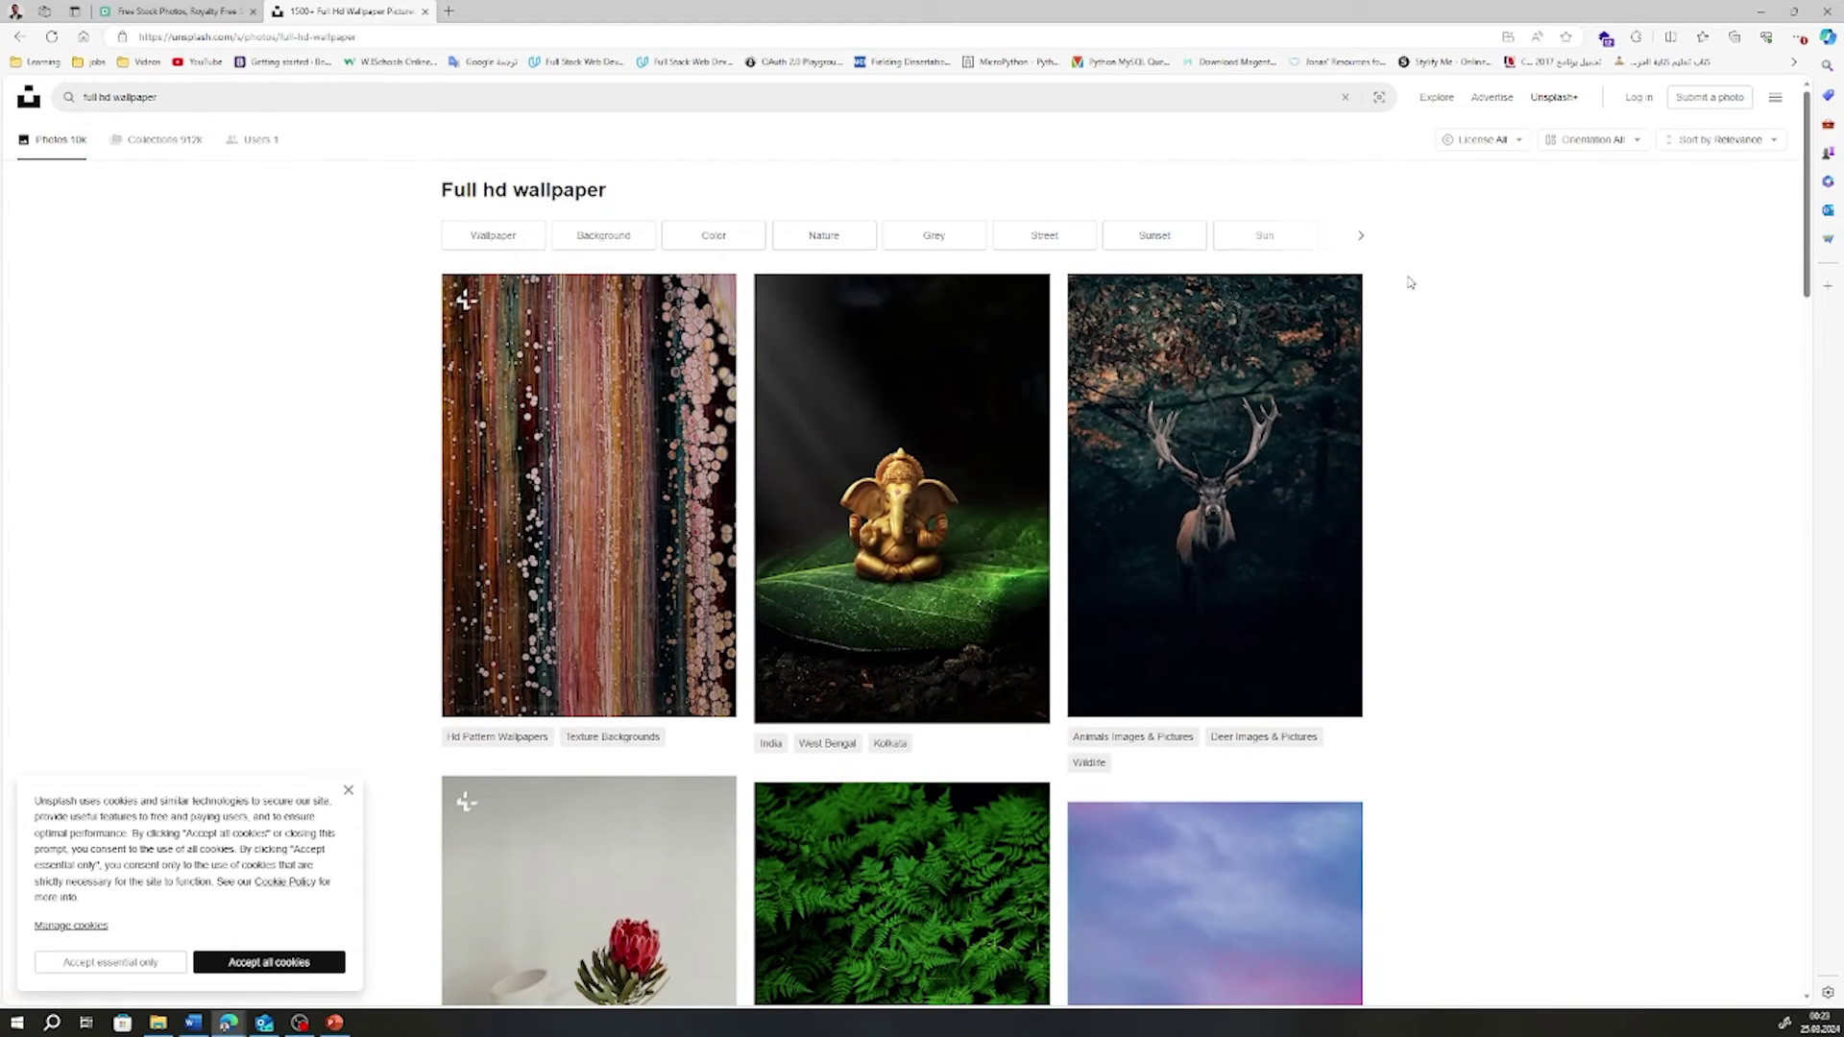
pyautogui.click(1627, 144)
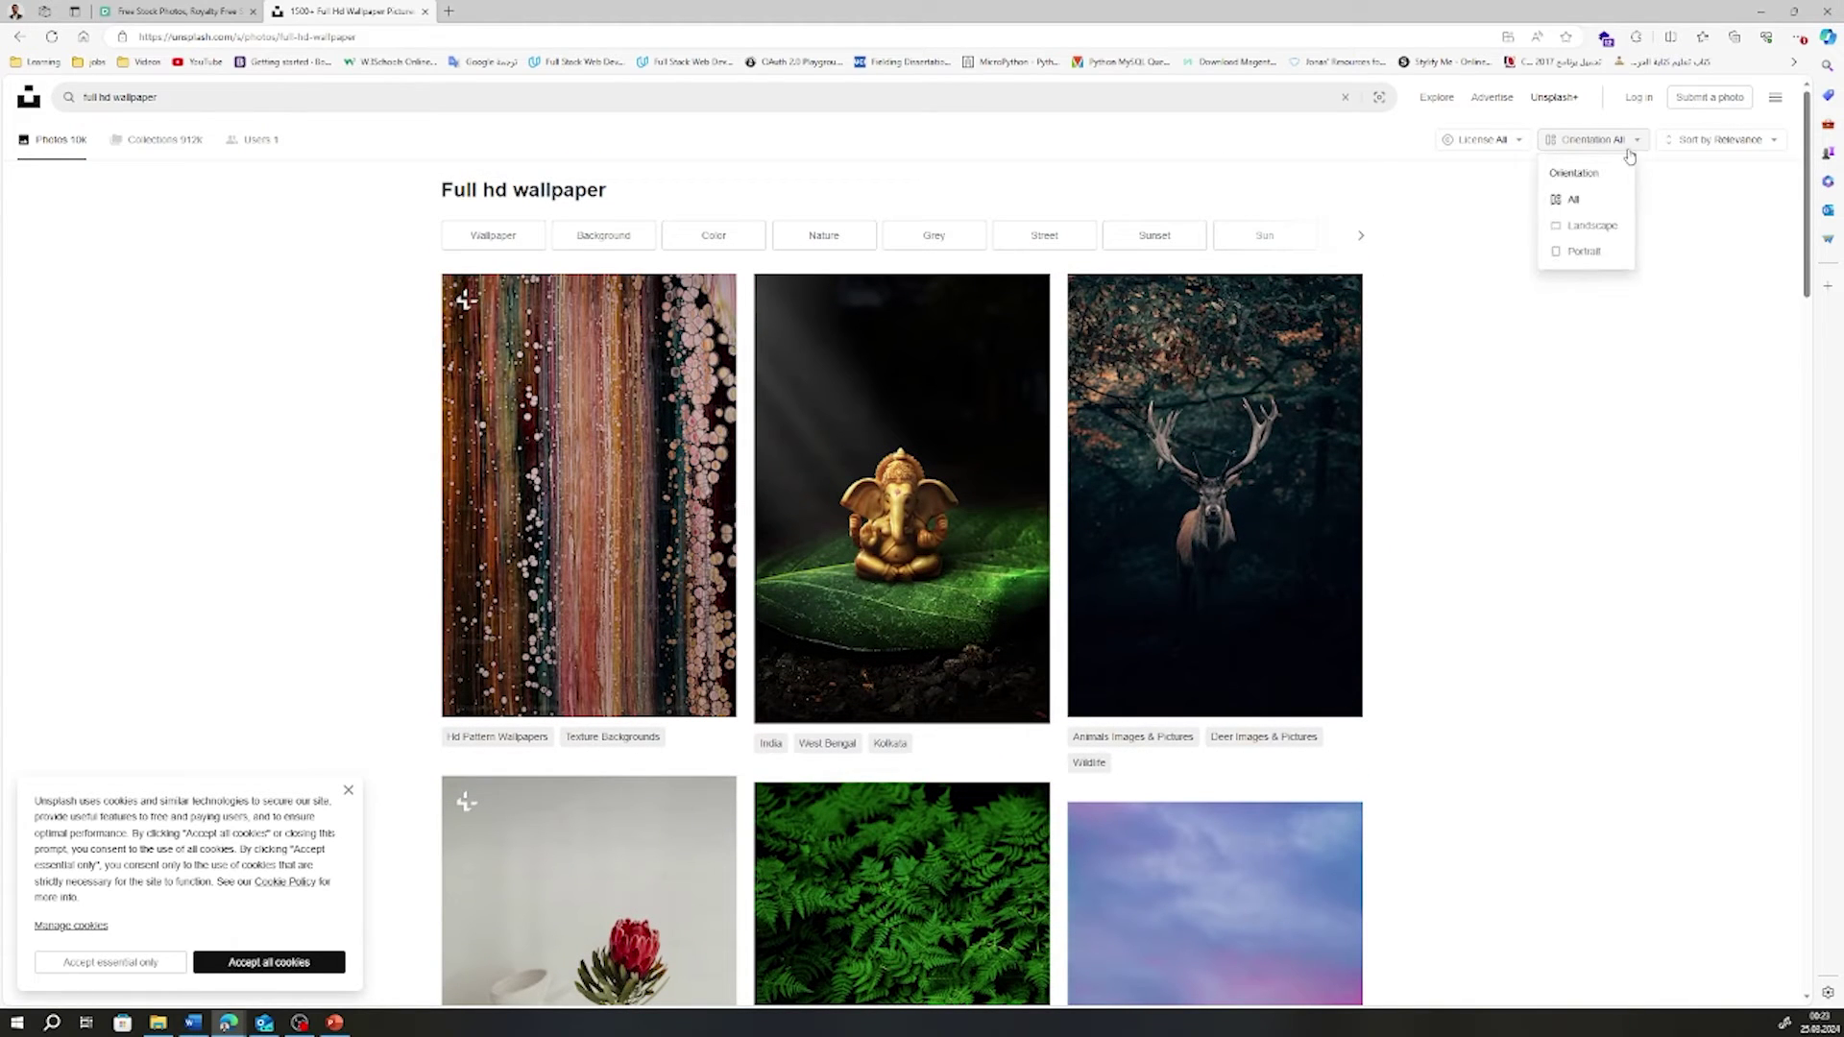
pyautogui.click(1592, 226)
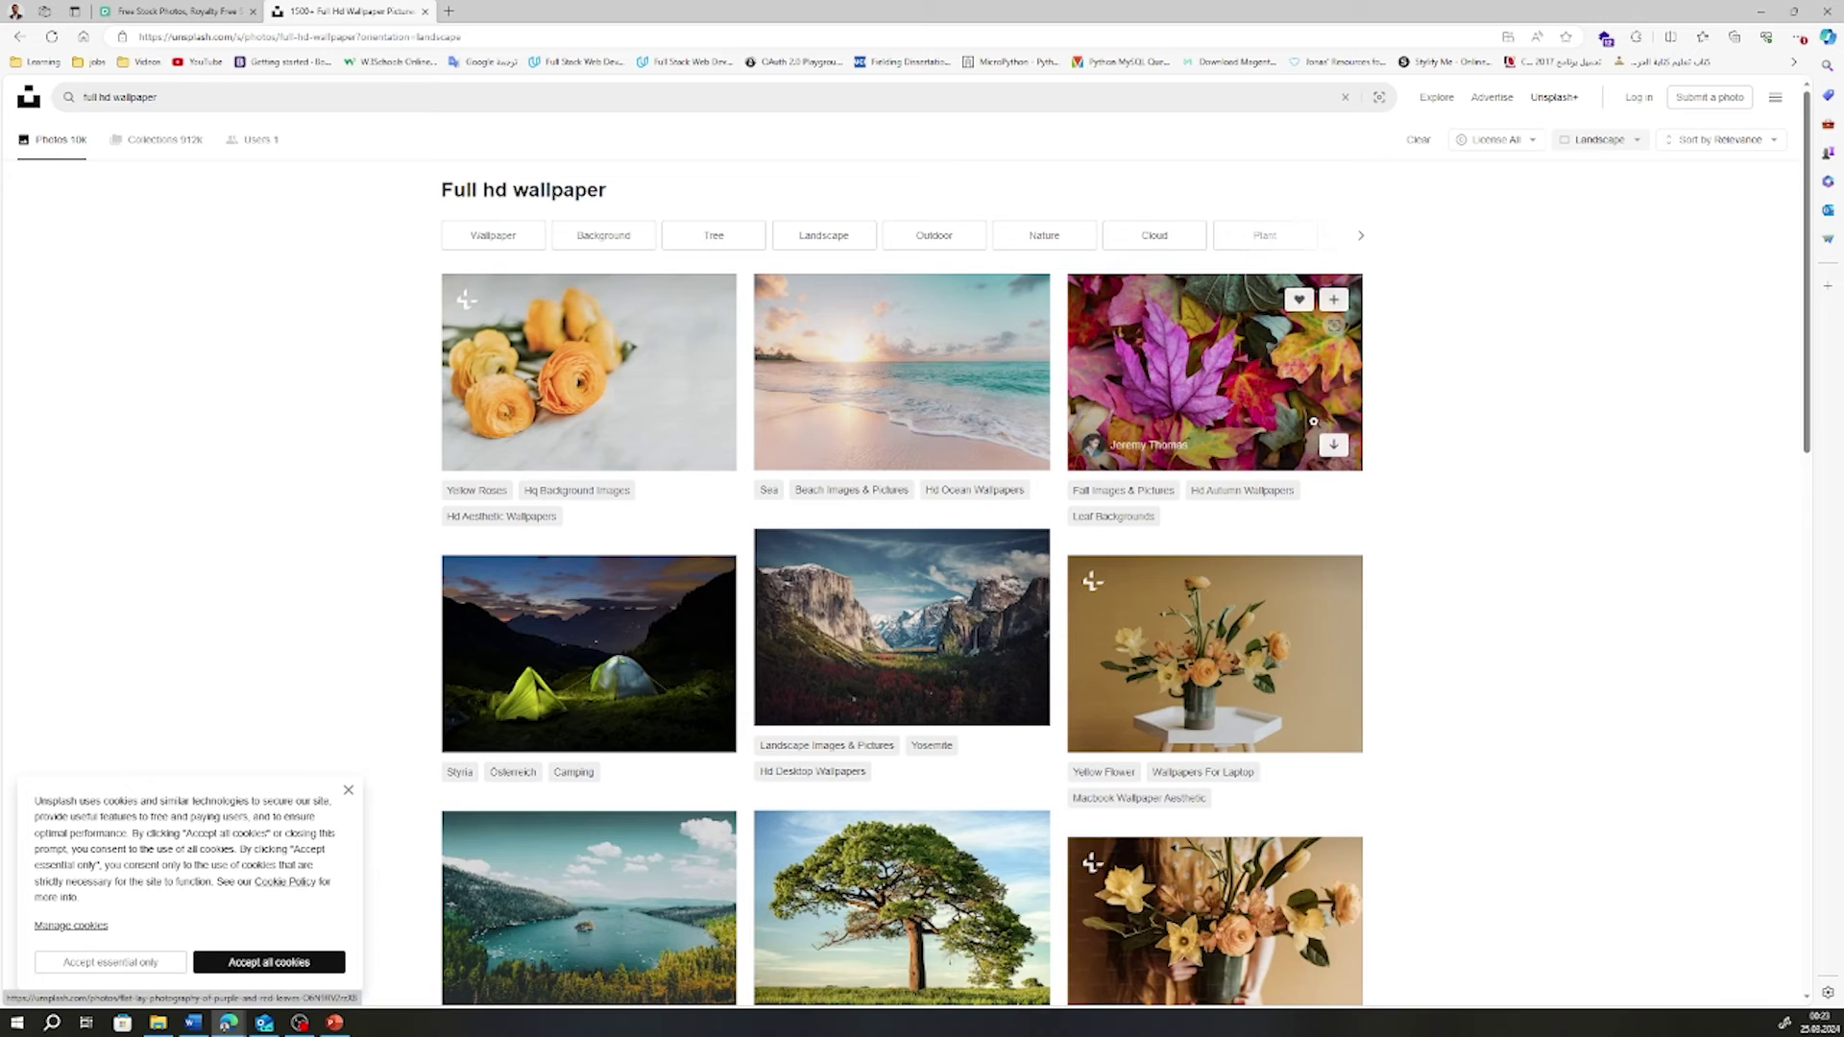
pyautogui.scroll(-5, 1306, 423)
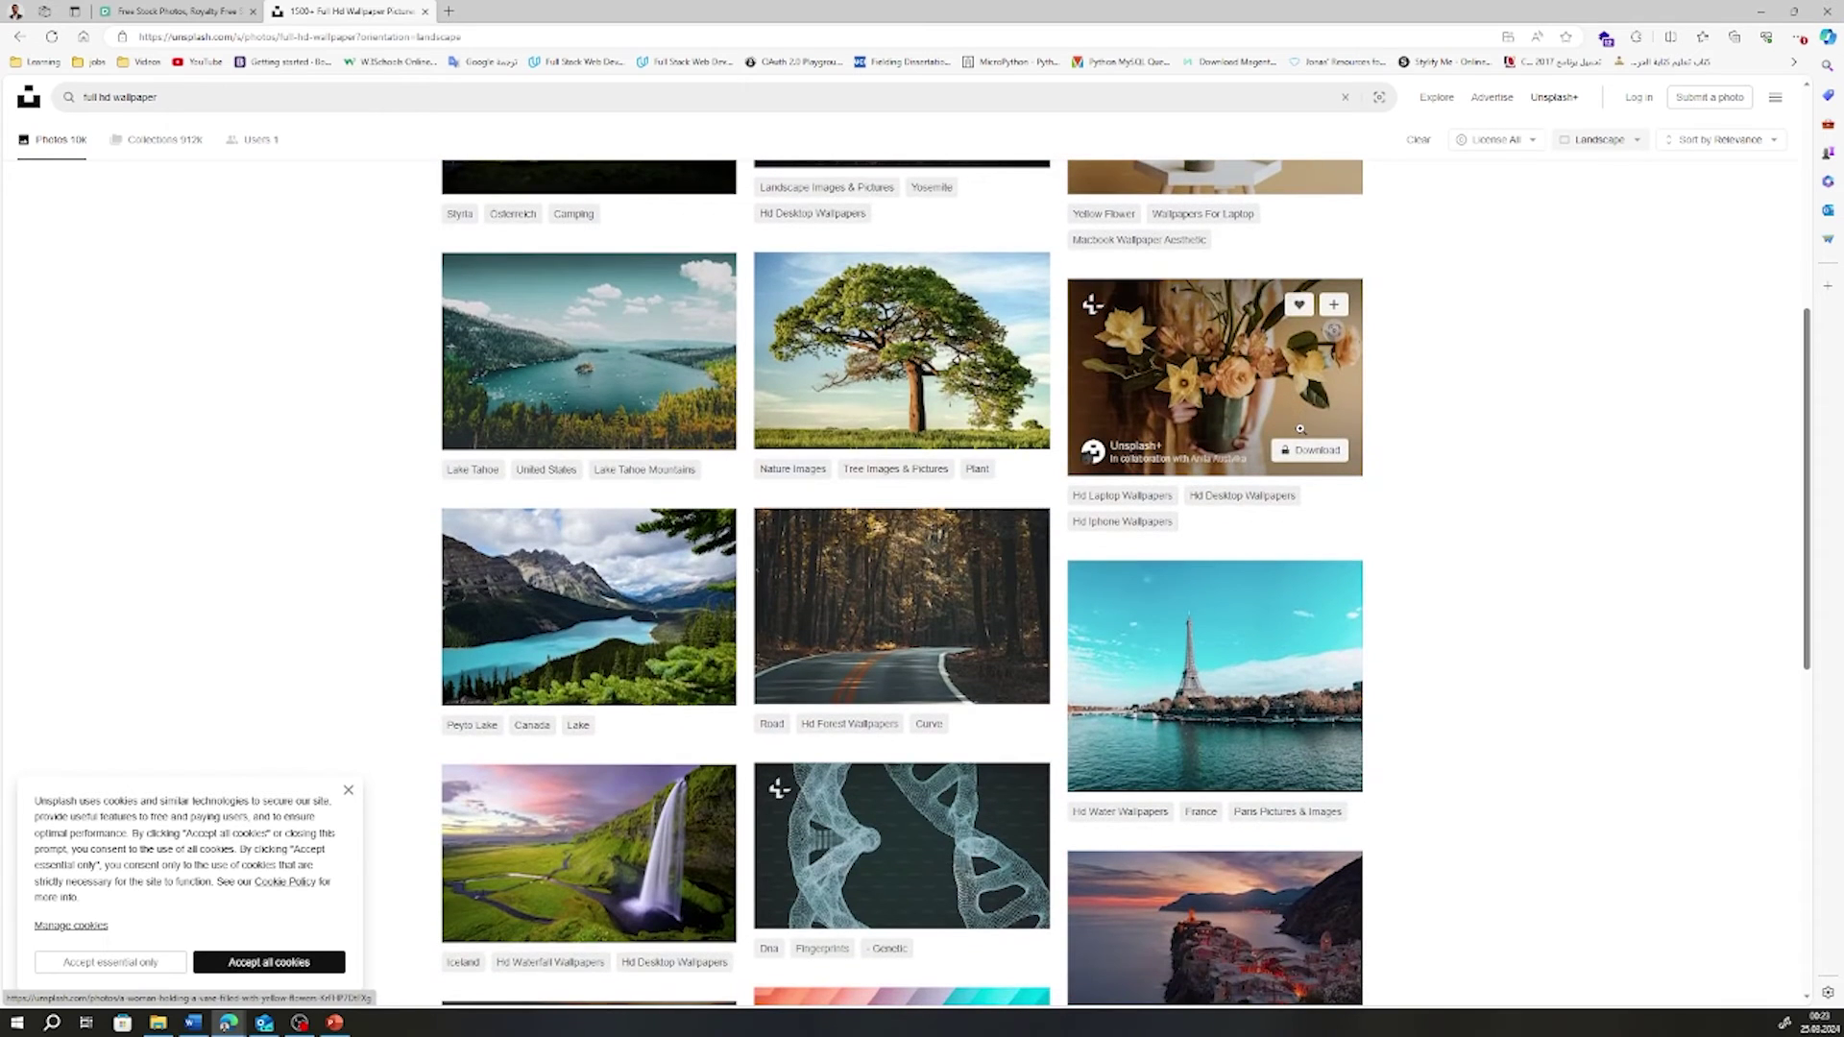
pyautogui.scroll(-5, 1299, 428)
pyautogui.scroll(-3, 1300, 428)
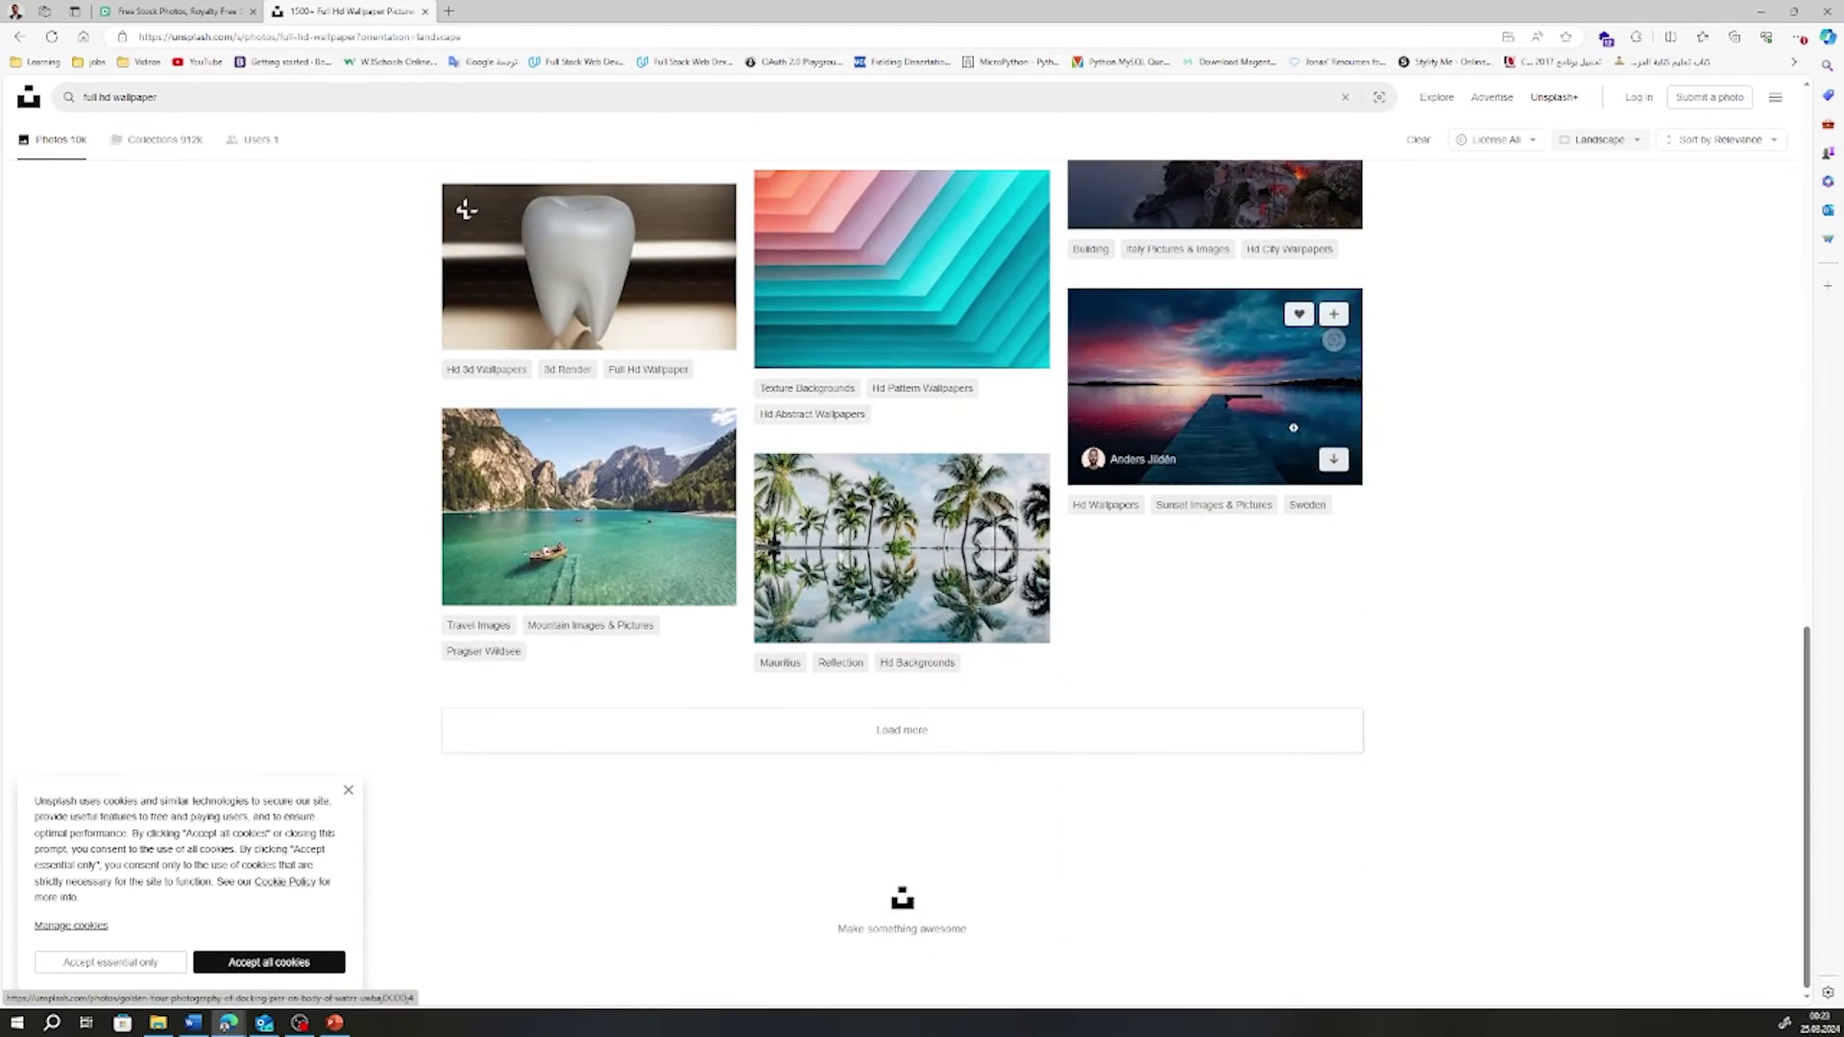
pyautogui.click(1021, 351)
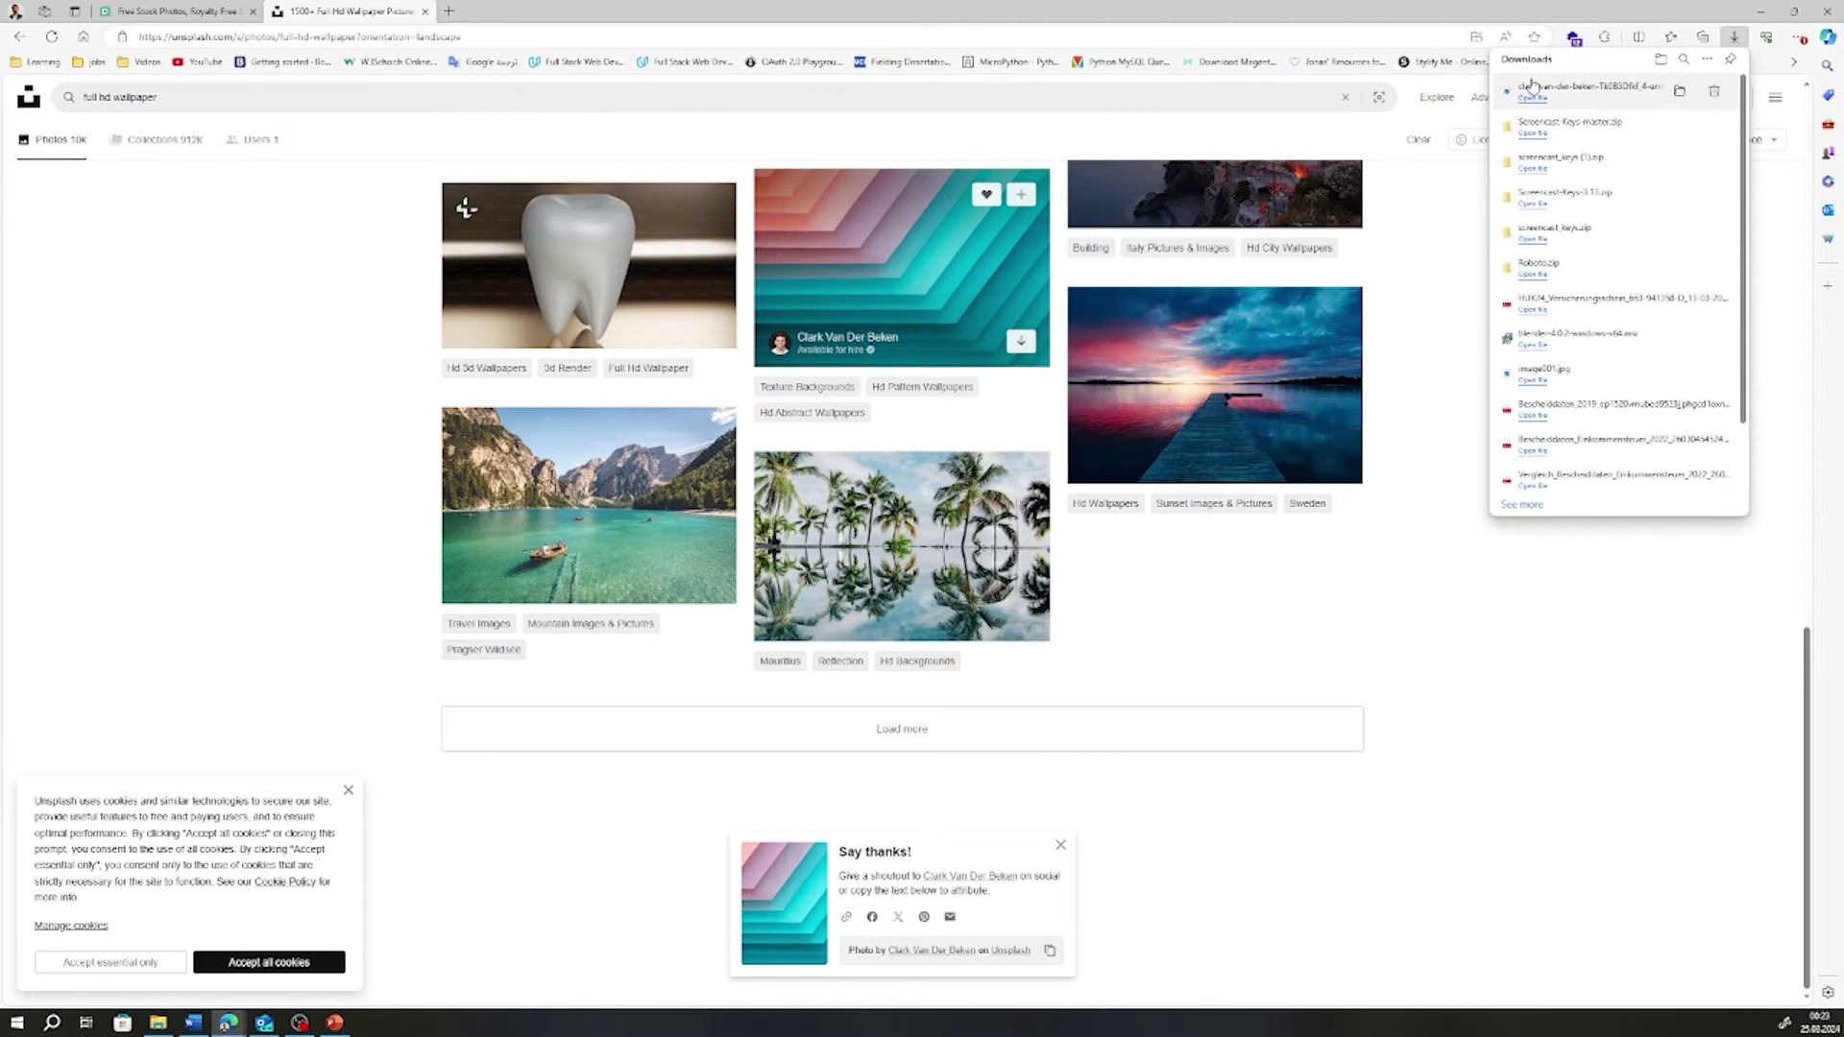
# Drag the downloaded pink-and-teal JPG onto the slide and crop it to fill the banner
pyautogui.moveTo(363, 1029); pyautogui.dragTo(909, 557)
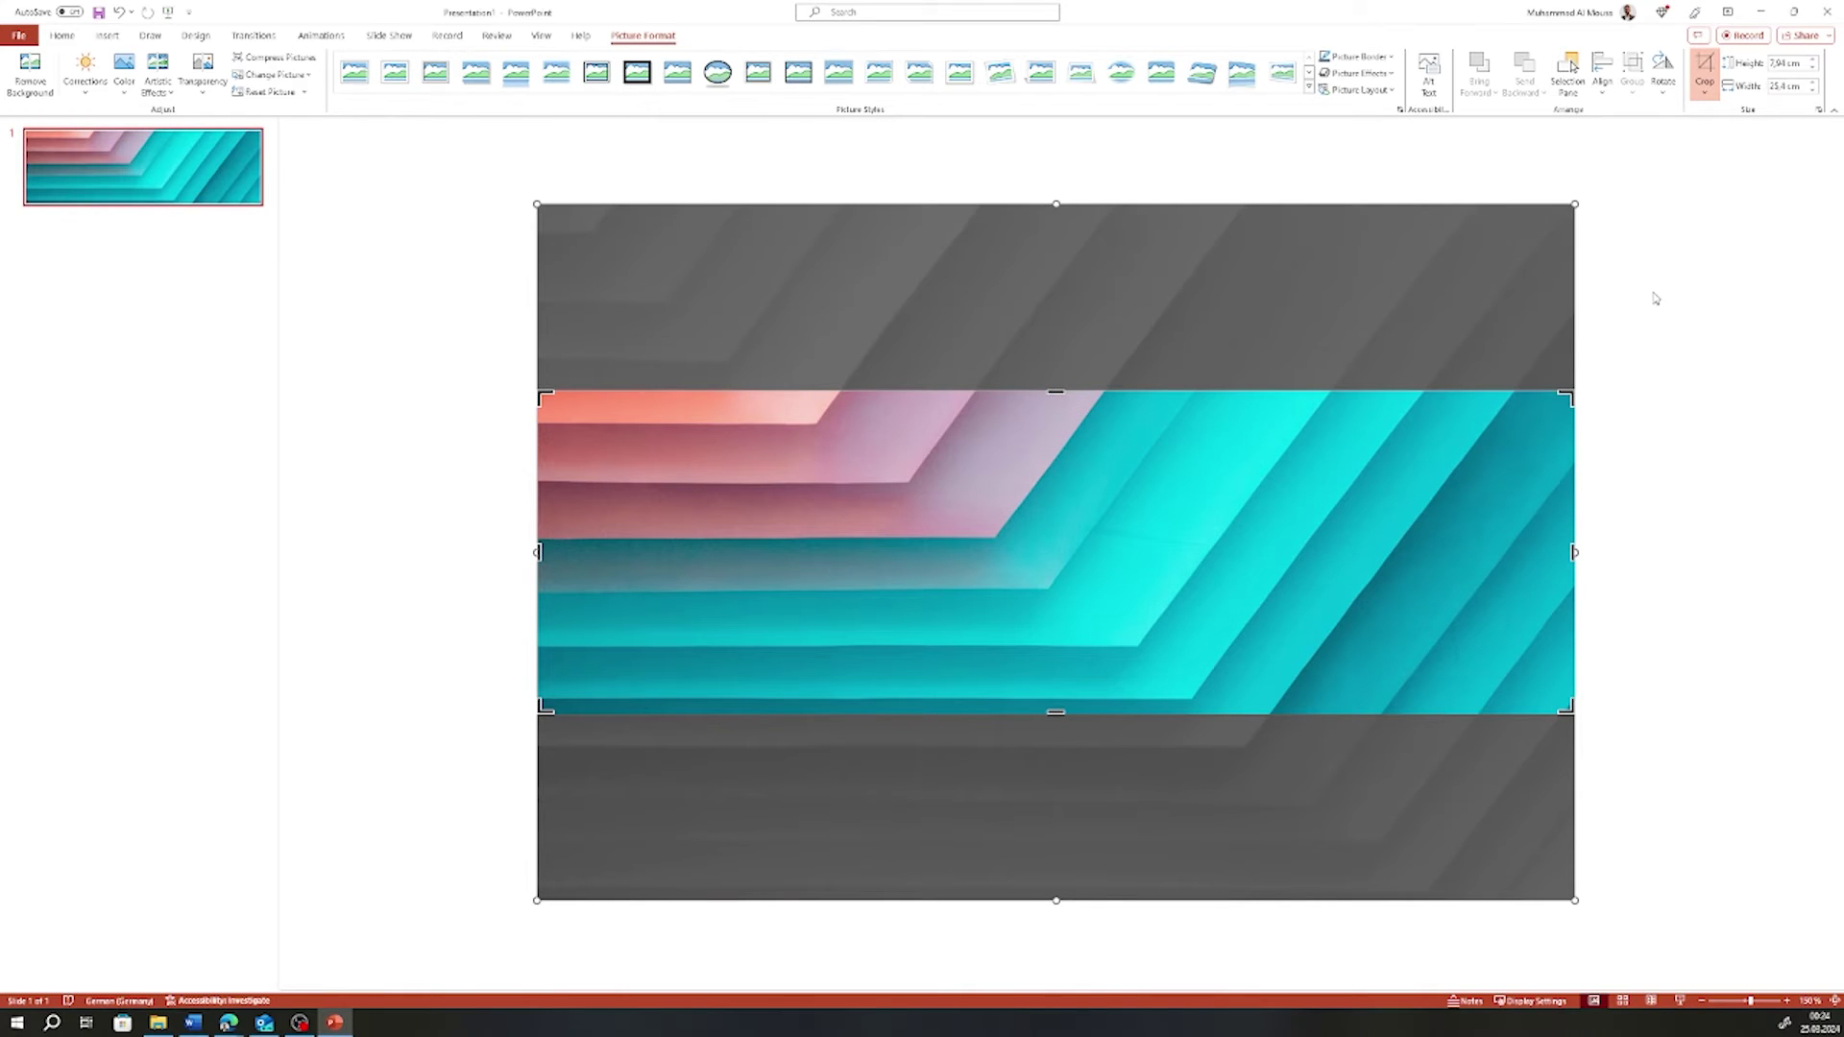
pyautogui.click(1660, 322)
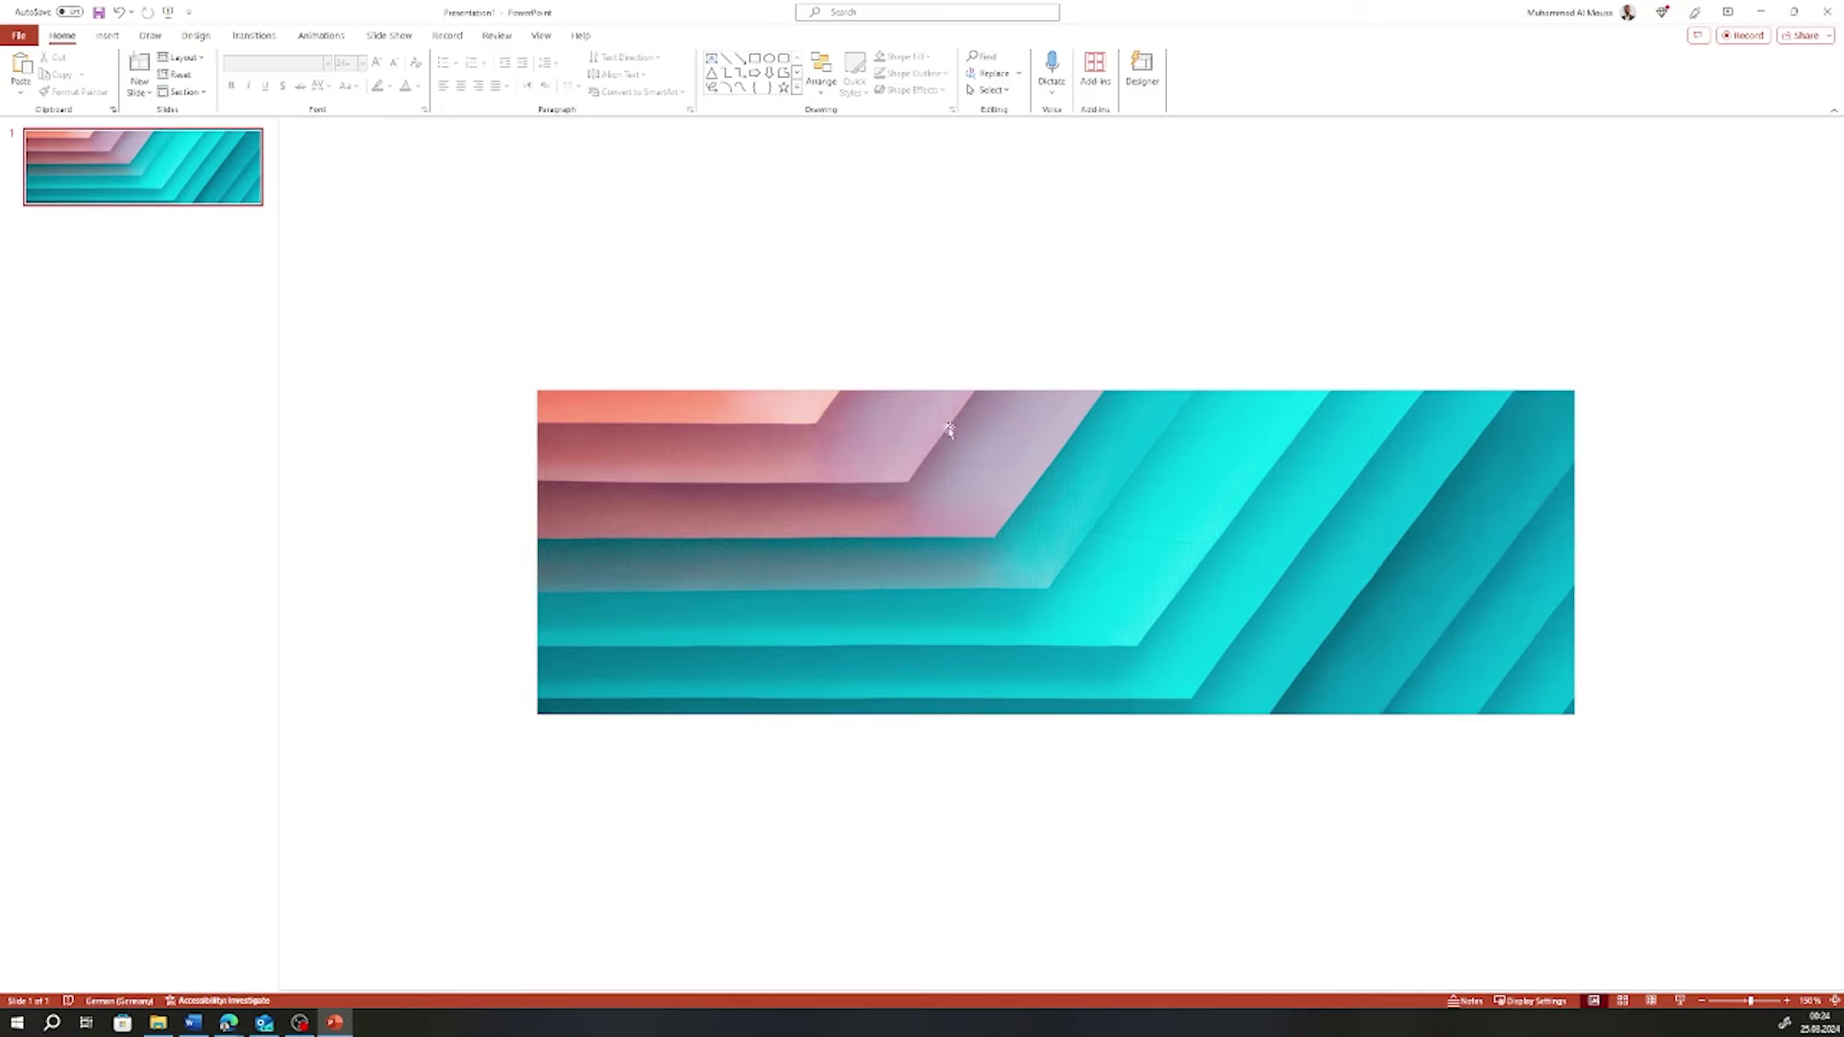
# Draw a text box over the picture and type 'Welcome to our newsletter'
pyautogui.click(919, 479)
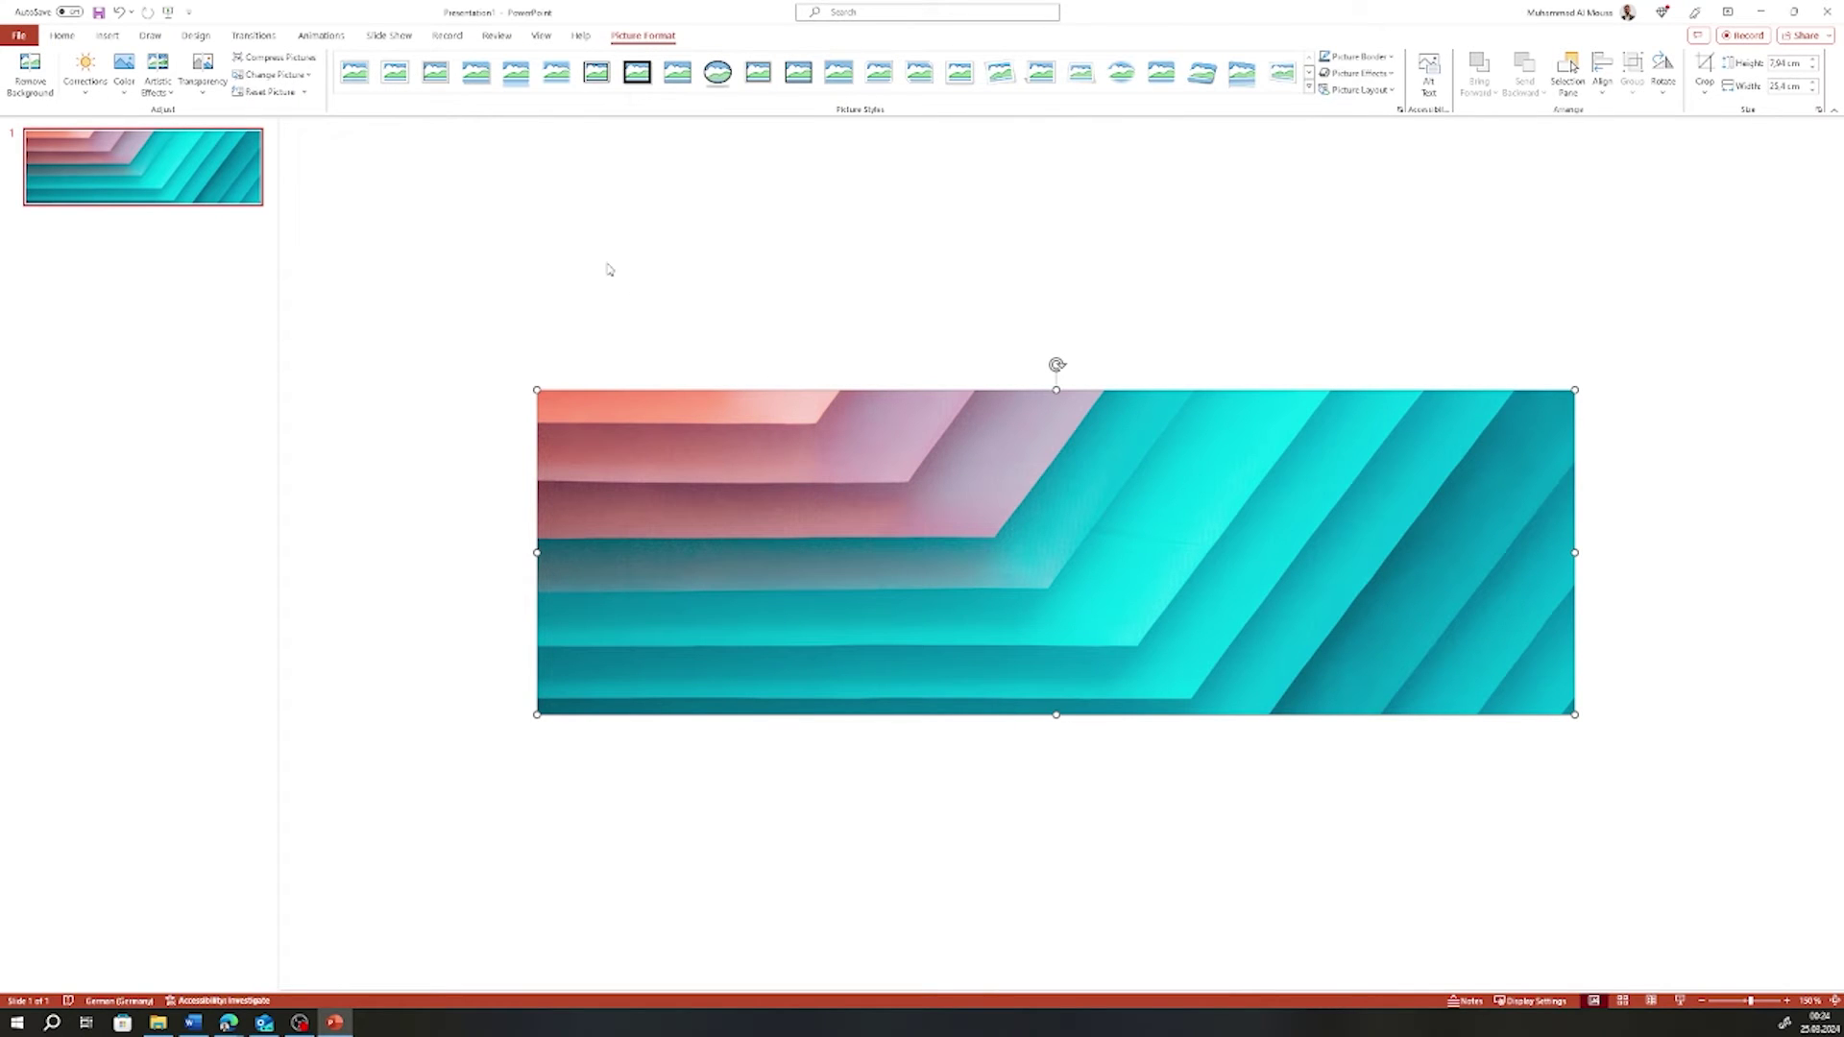
pyautogui.click(108, 36)
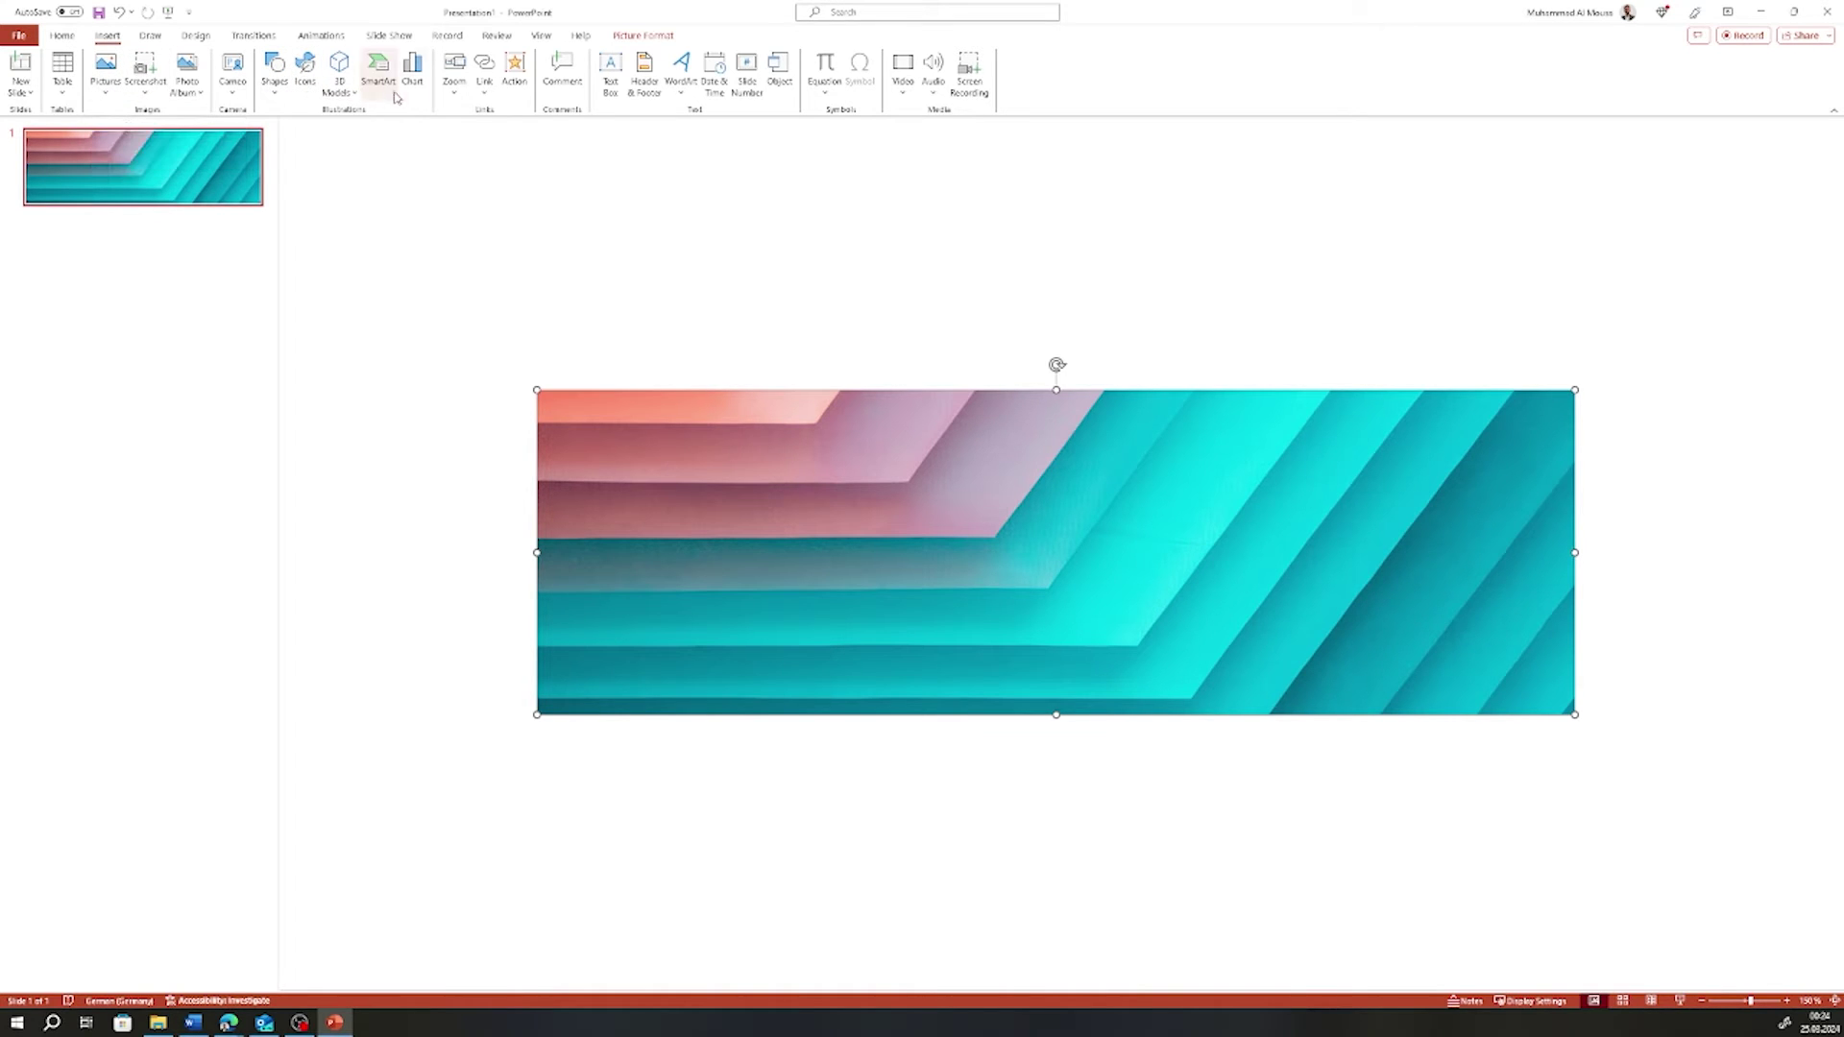
pyautogui.click(275, 69)
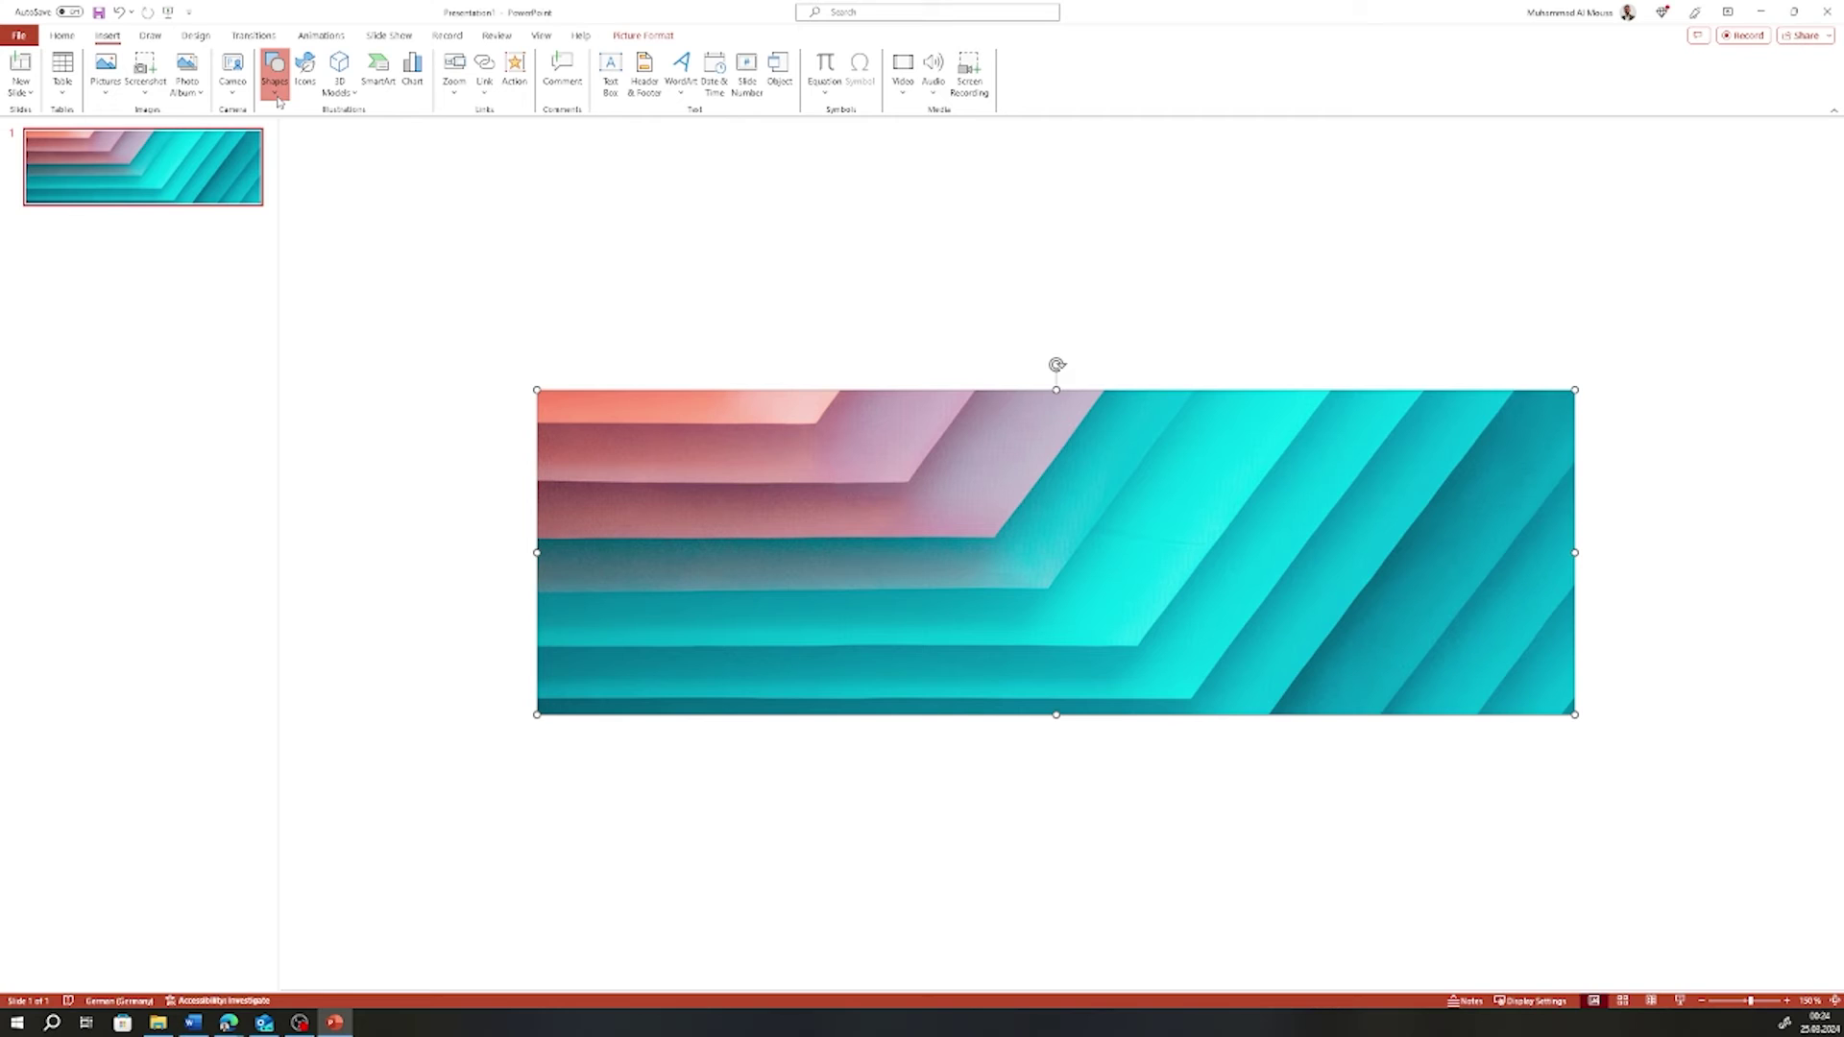
pyautogui.click(270, 135)
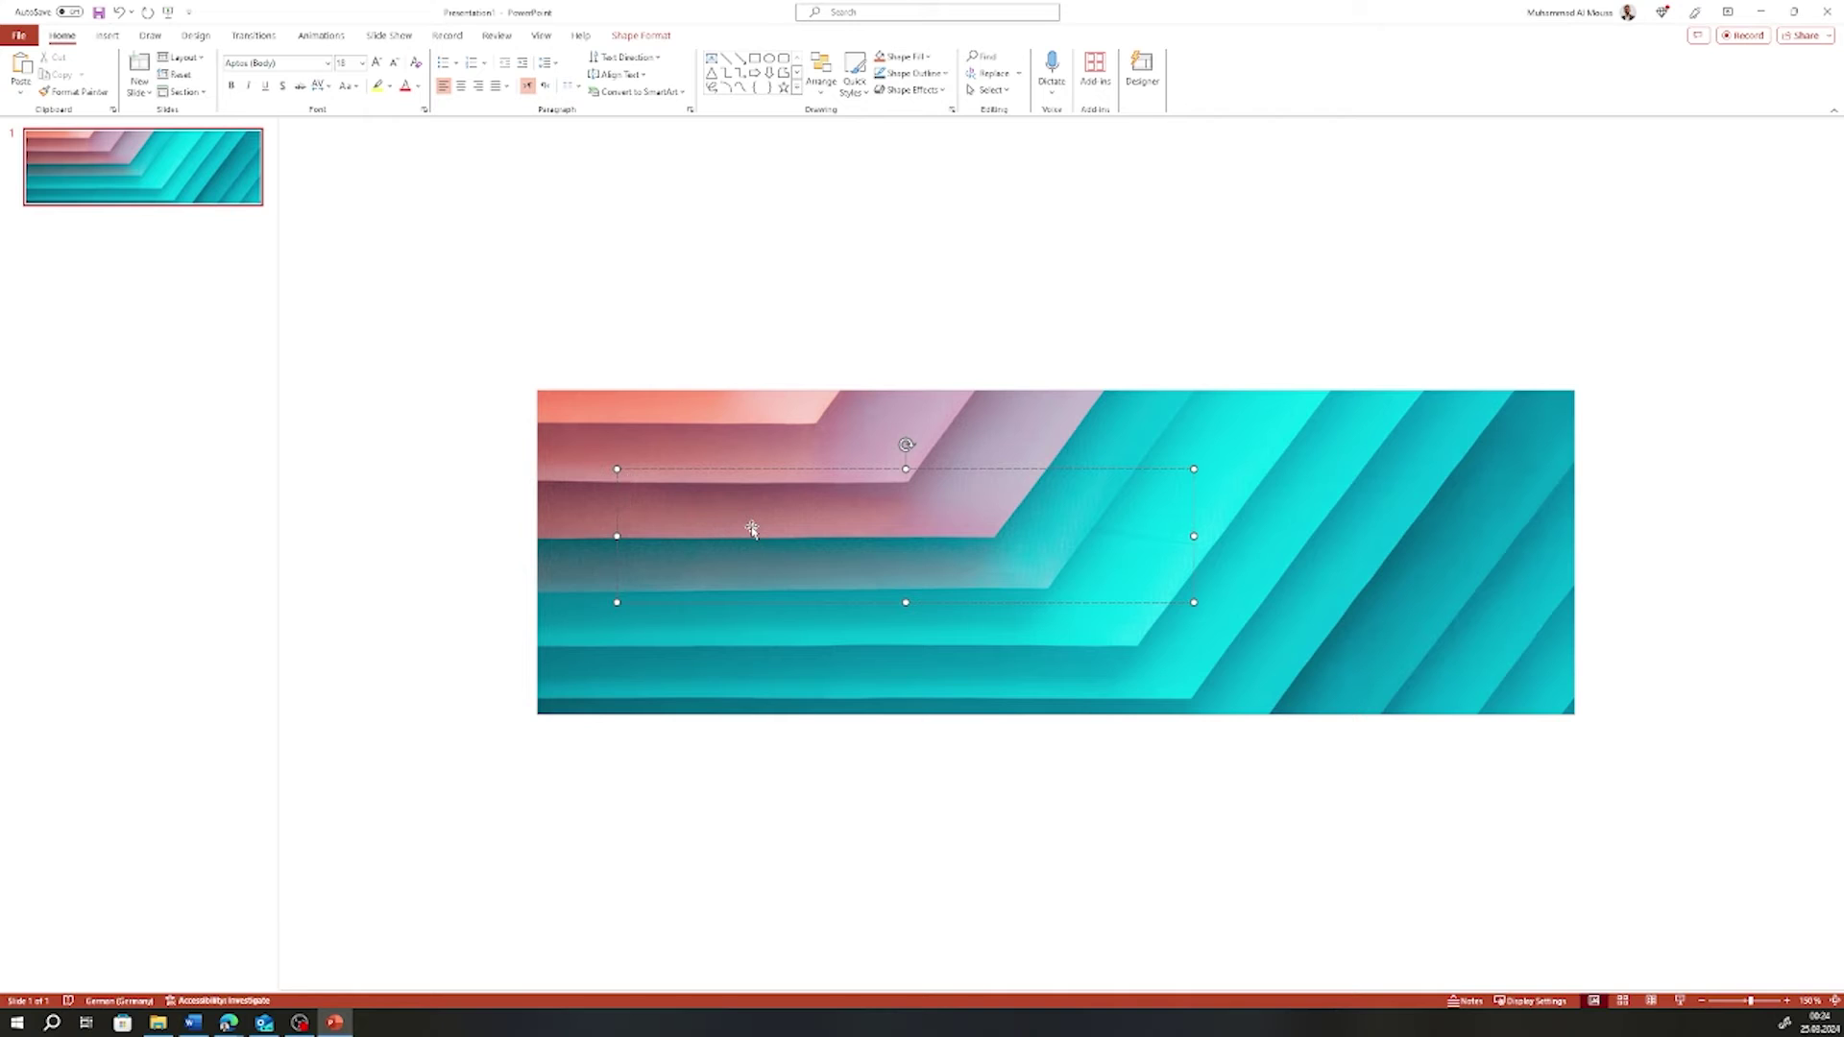
pyautogui.write('Welcome t')
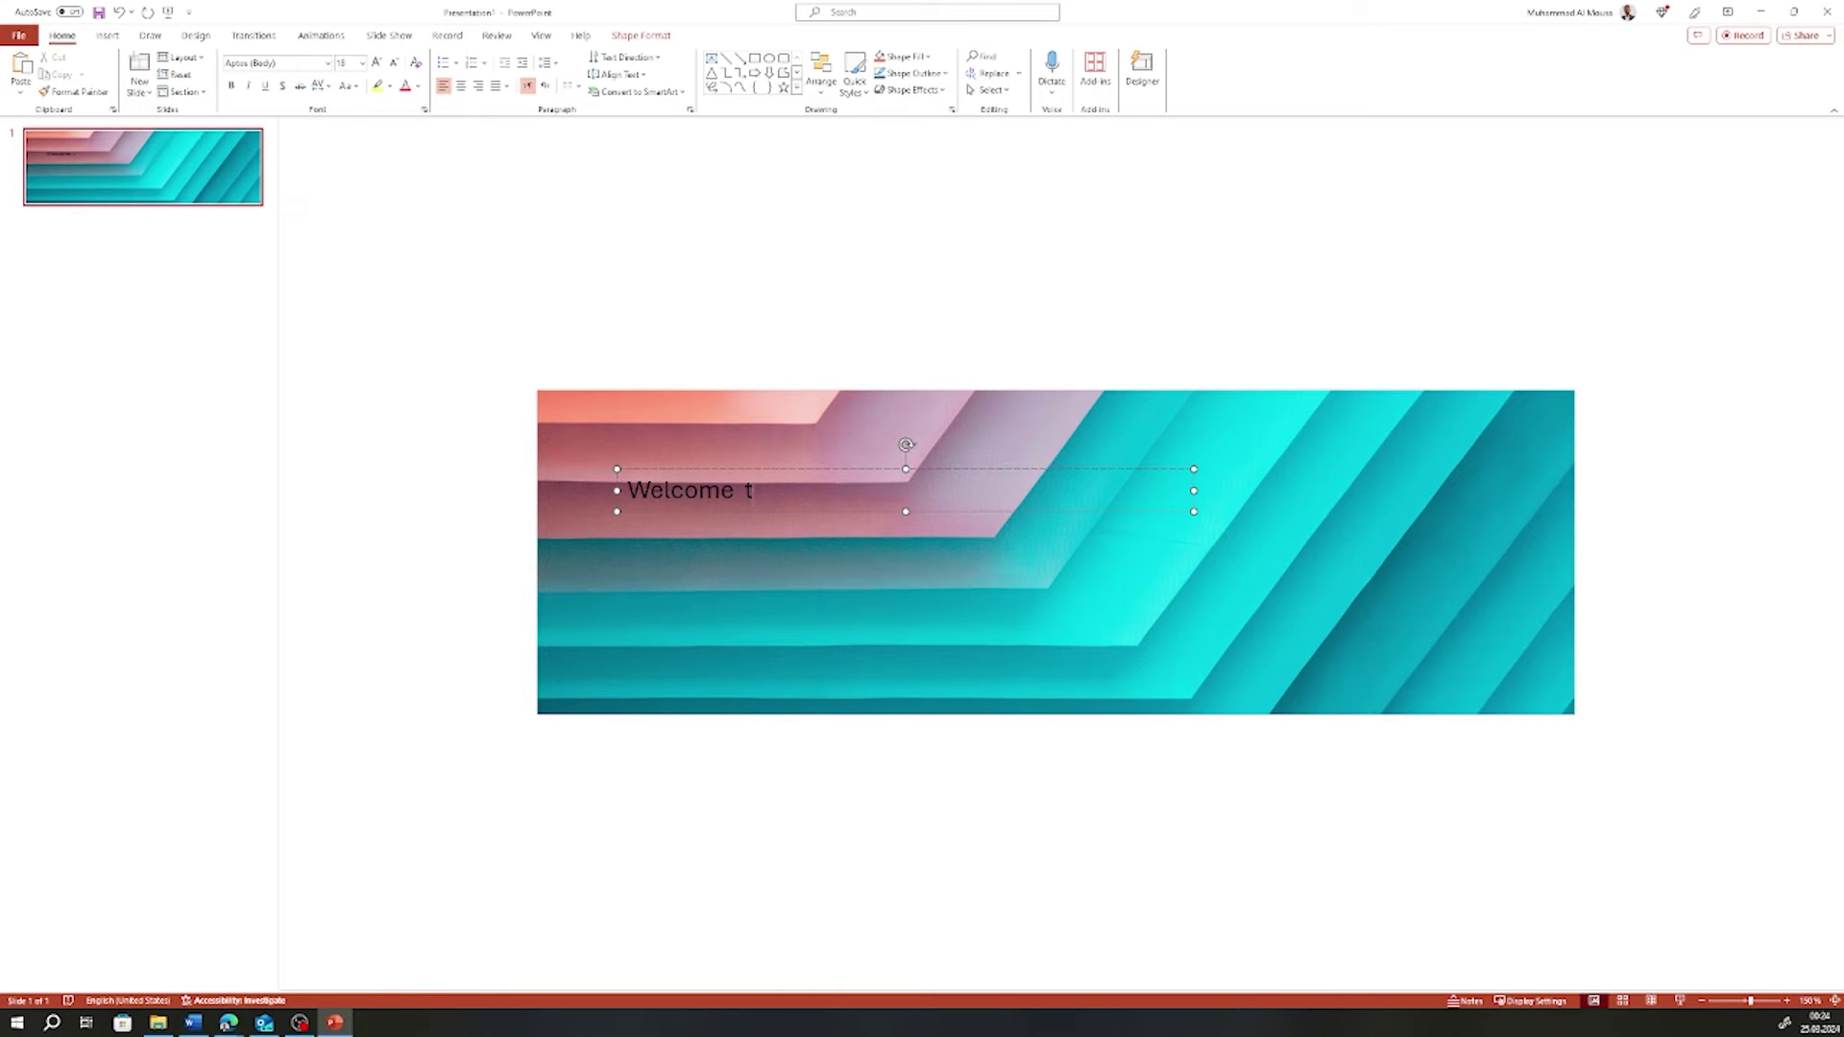
pyautogui.write('our')
pyautogui.write(' evd')
pyautogui.write('etter')
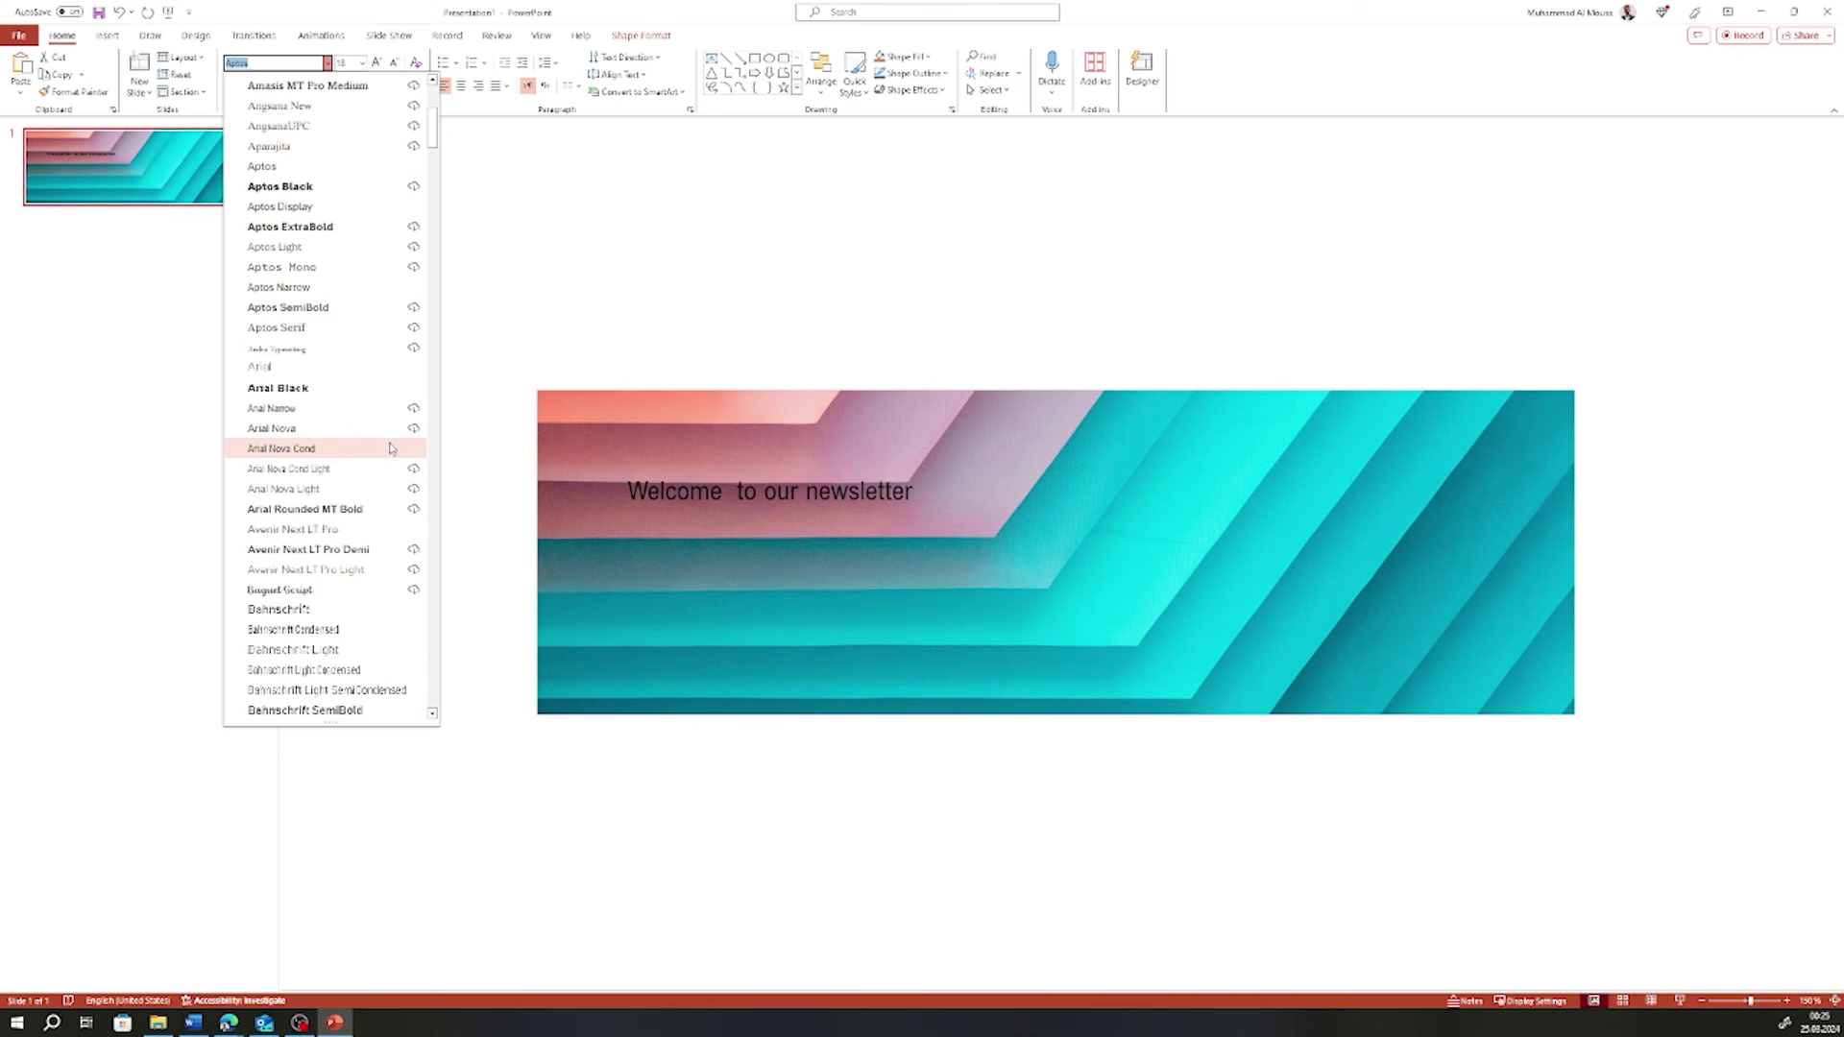
pyautogui.scroll(-3, 391, 449)
# Set the heading font to Arial and its colour to white
pyautogui.scroll(3, 403, 456)
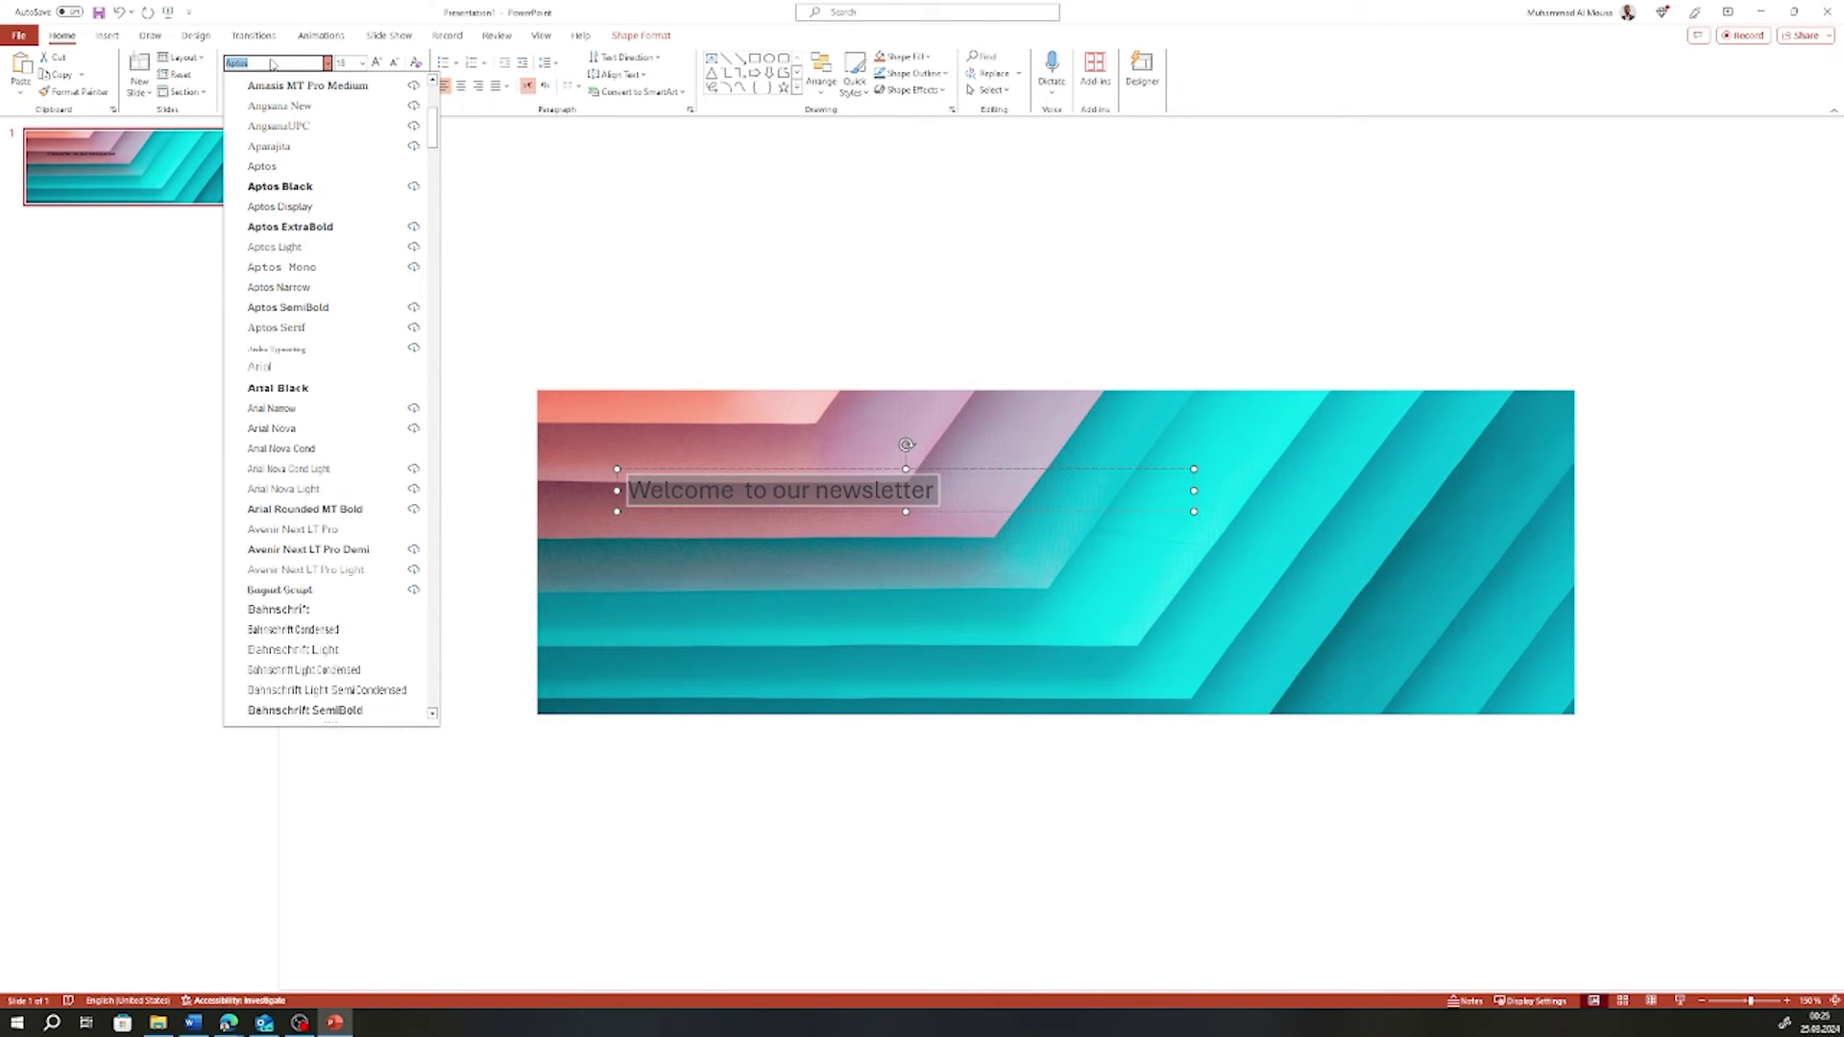
pyautogui.write('Ar')
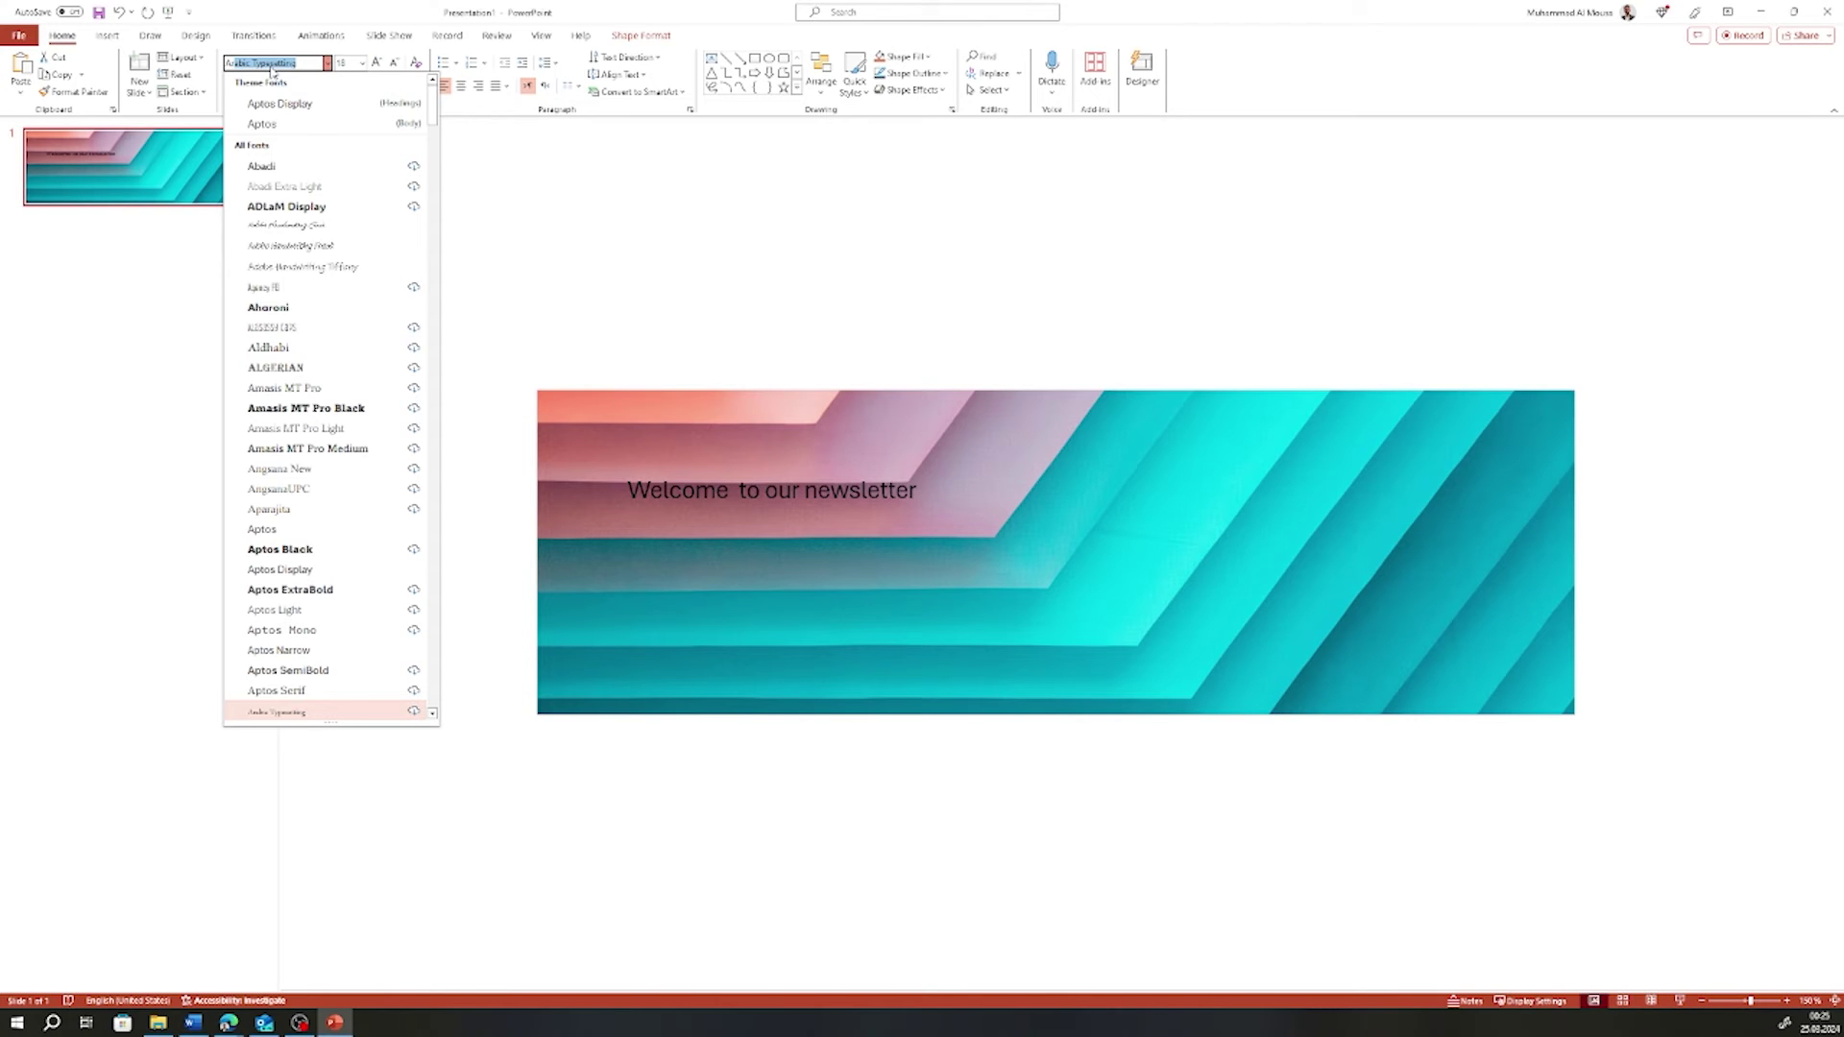
pyautogui.write('ial')
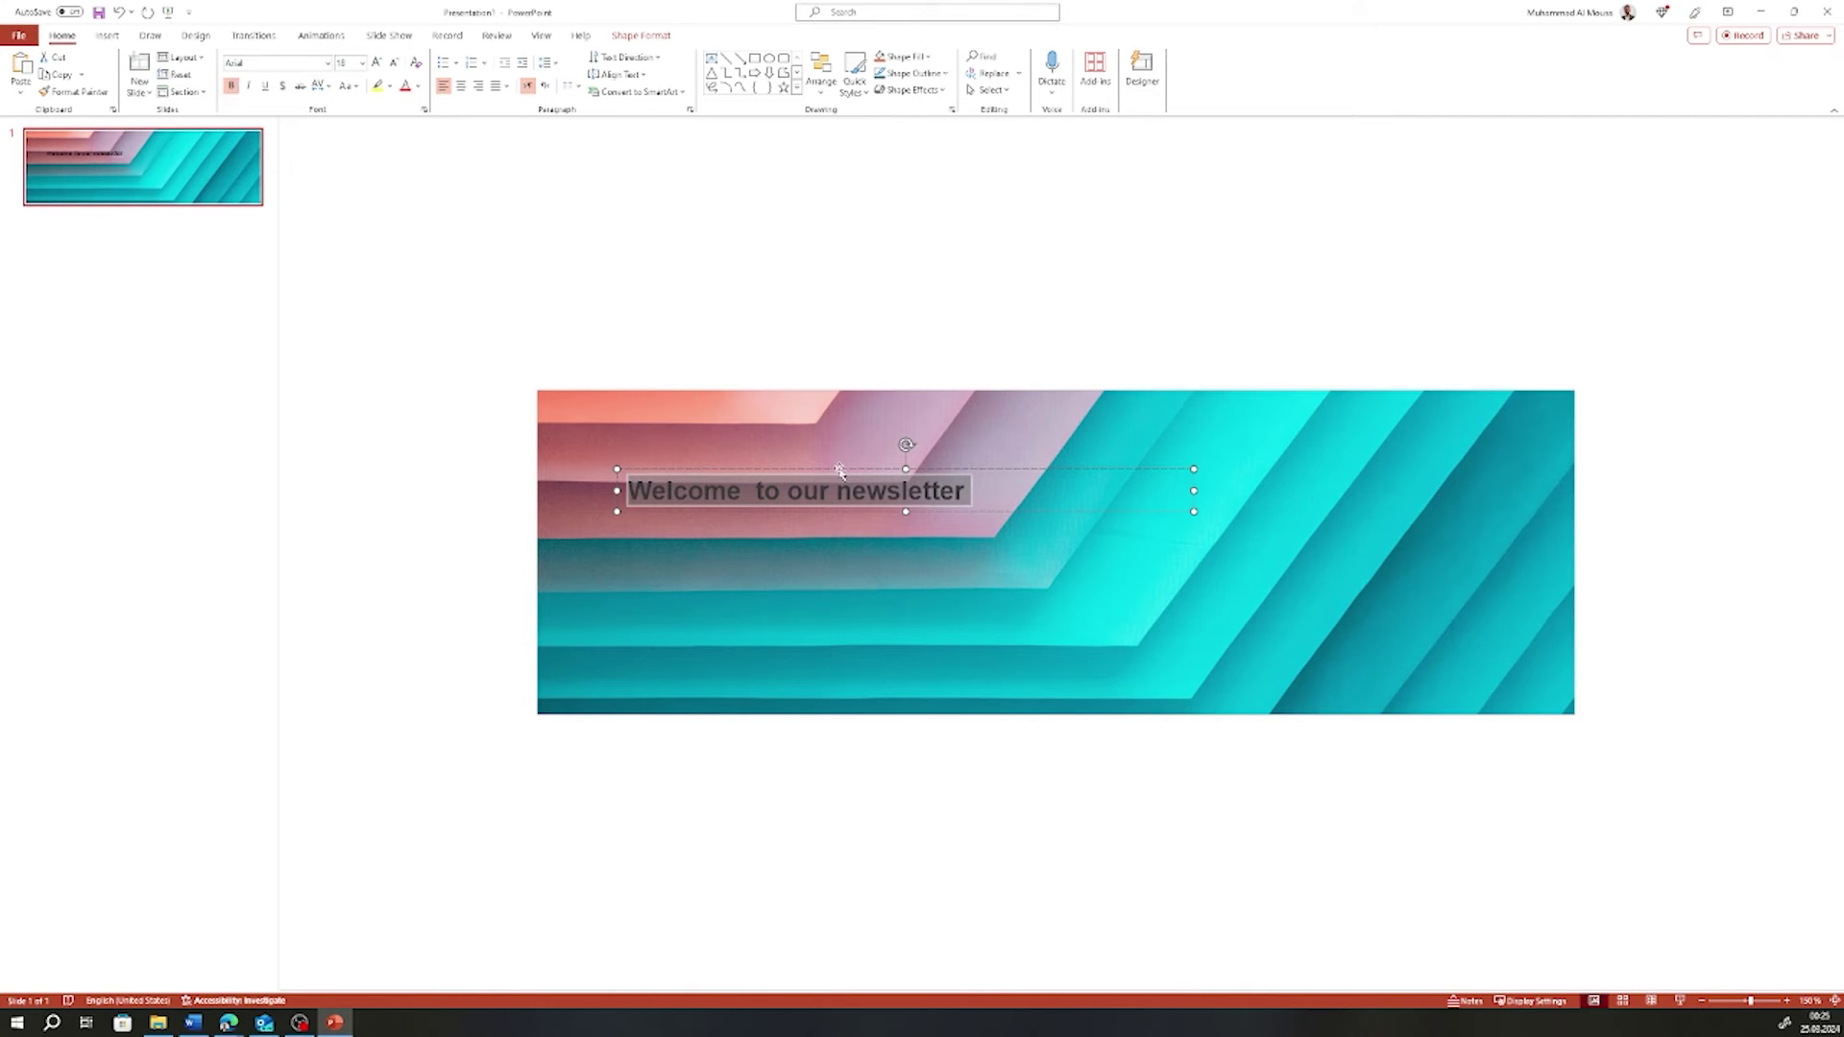
pyautogui.click(419, 86)
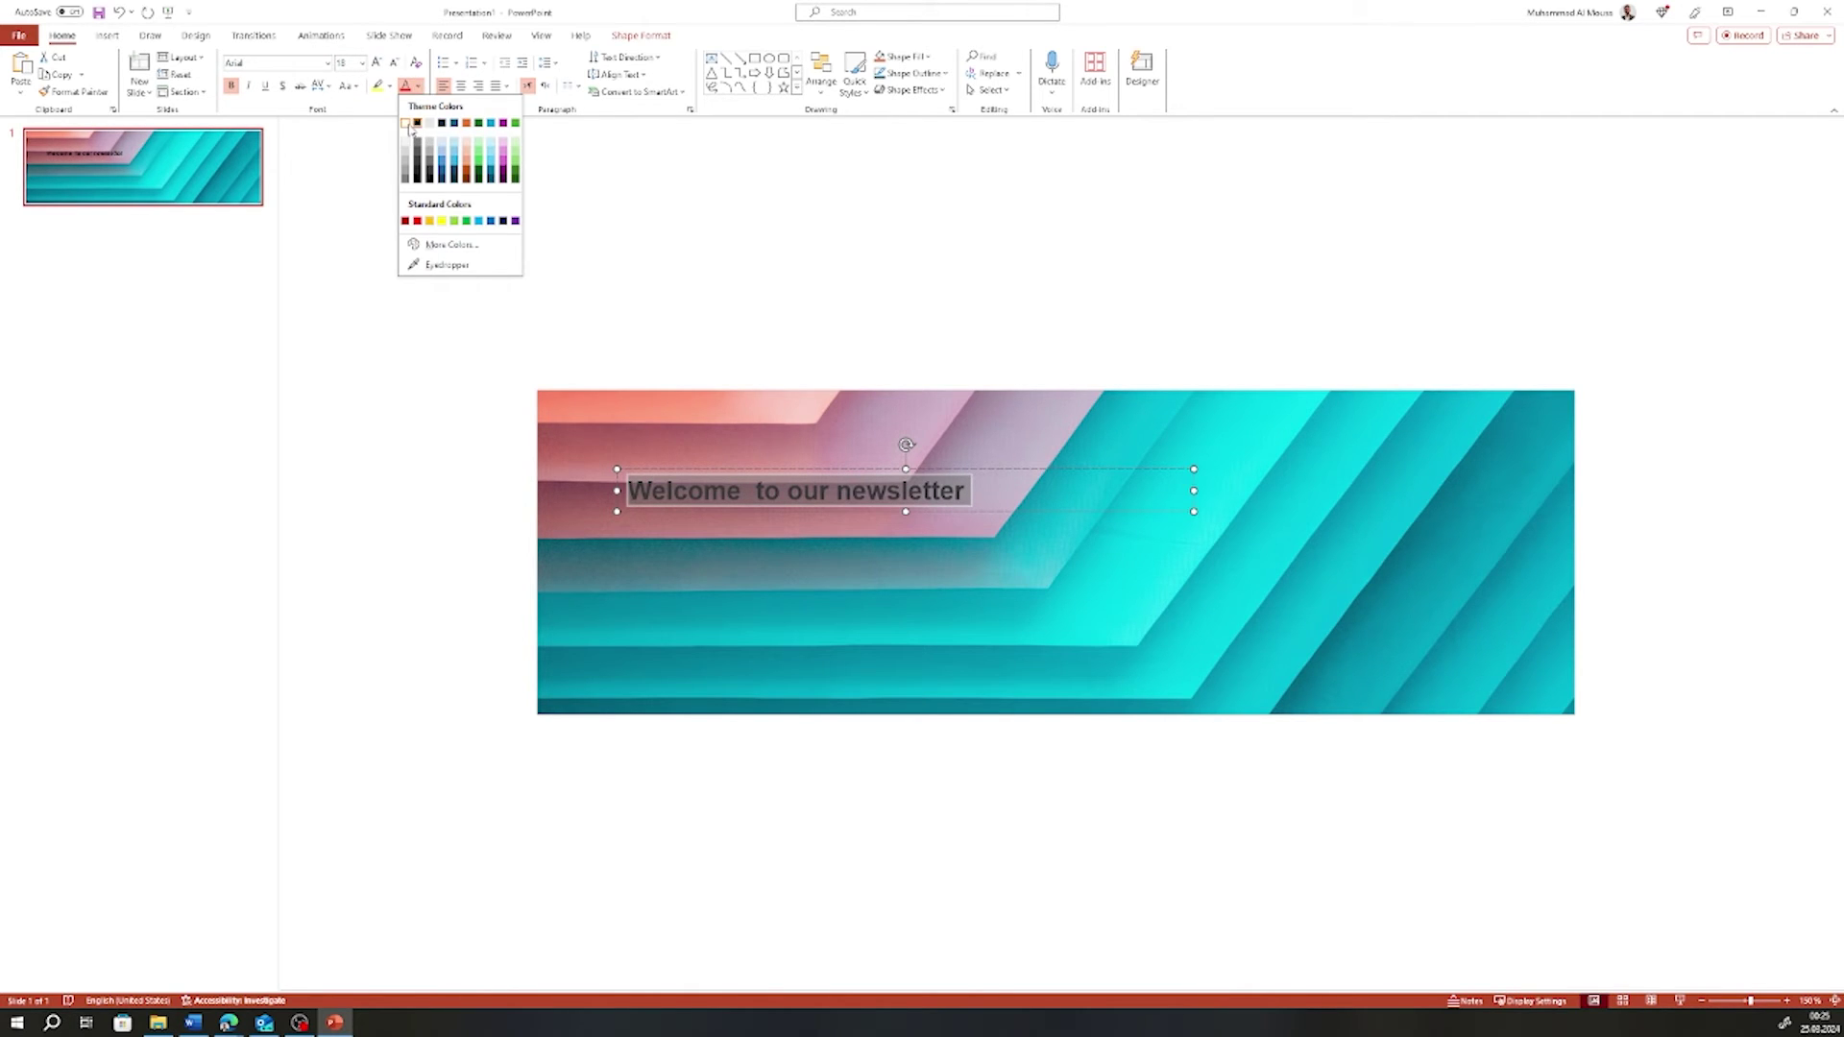
pyautogui.click(406, 124)
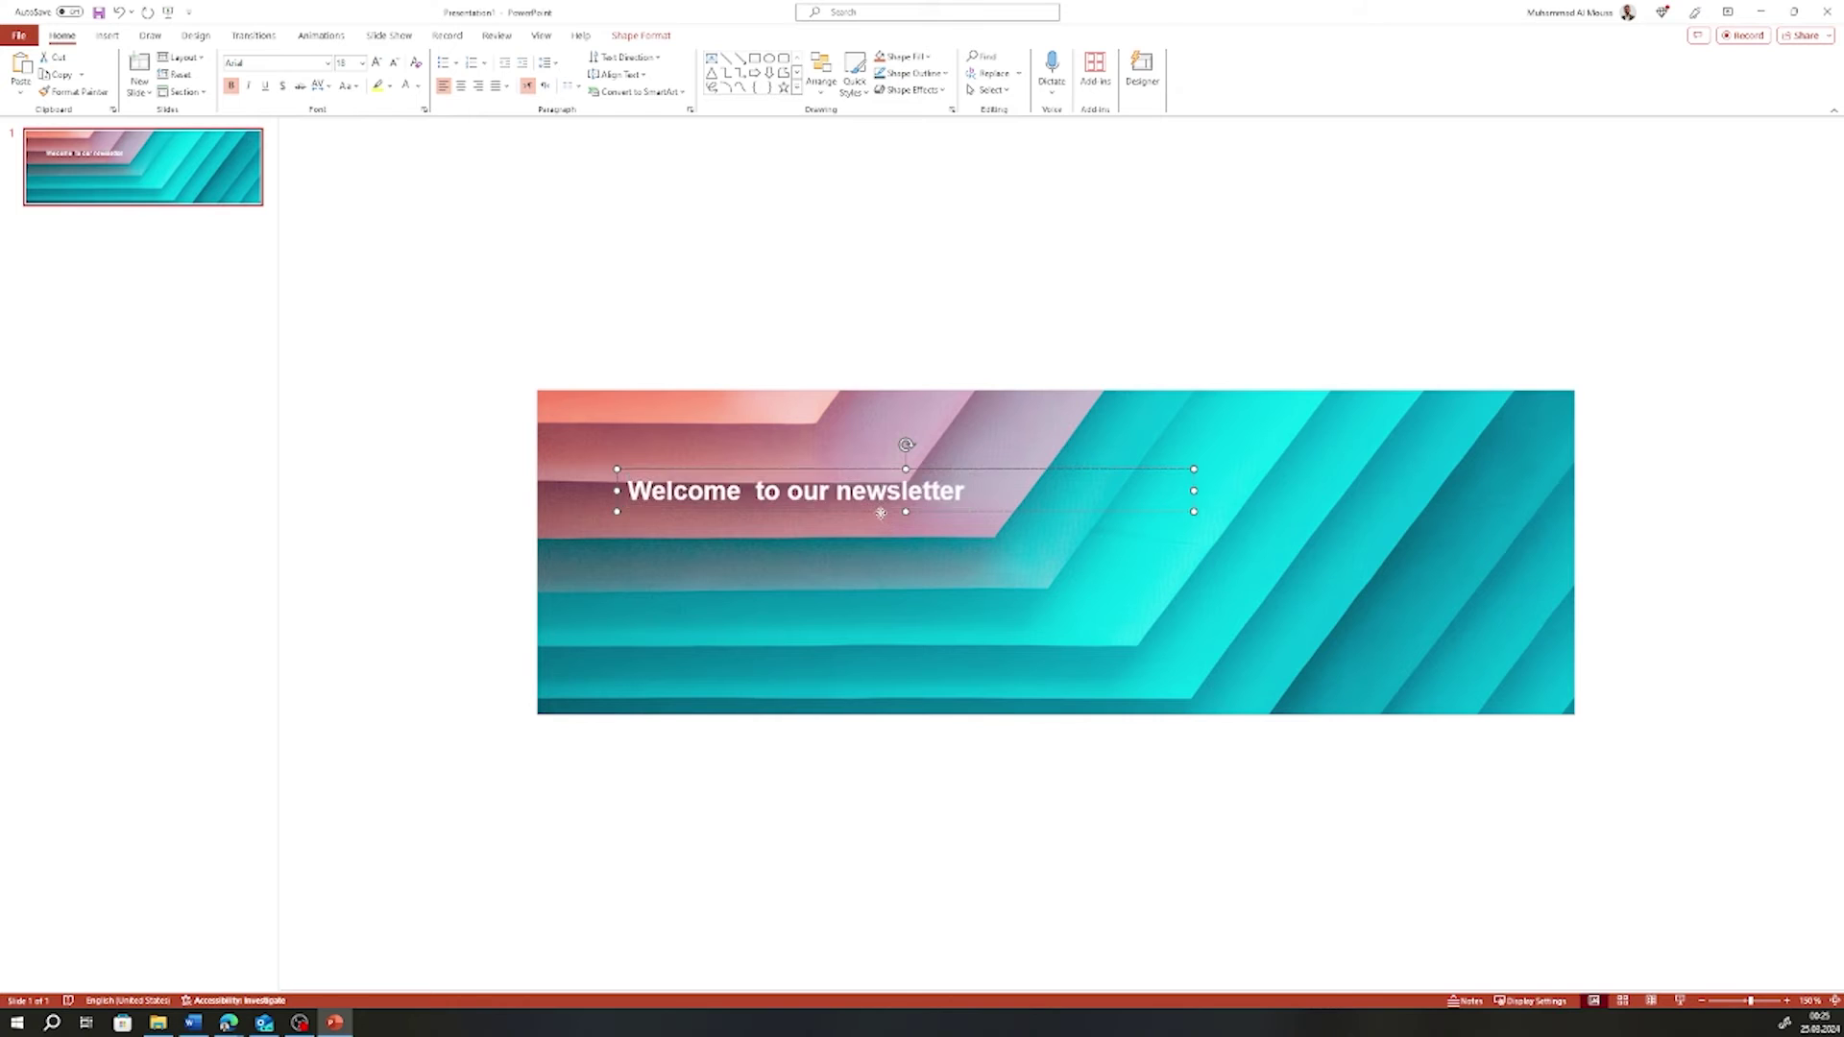
# Move the heading to the lower left, size it to 28, and widen it onto one line
pyautogui.moveTo(882, 510); pyautogui.dragTo(840, 635)
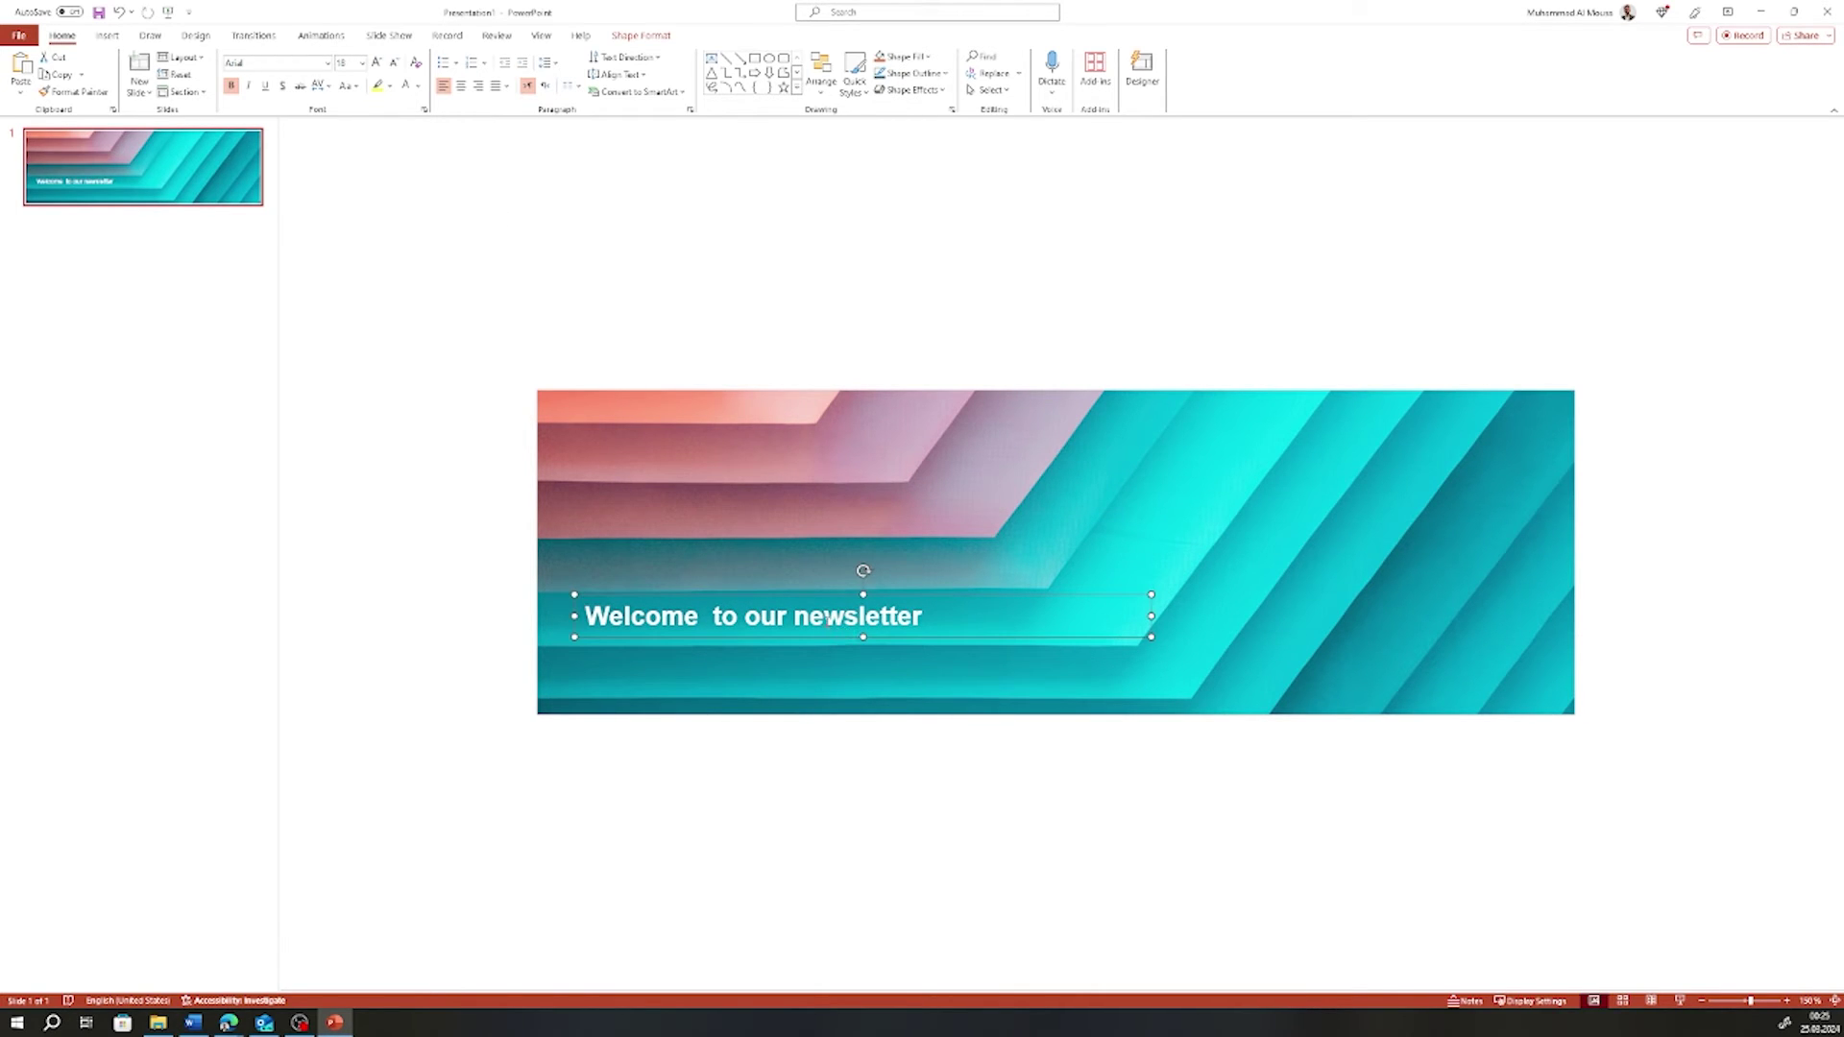
pyautogui.hotkey('ctrl', 'a')
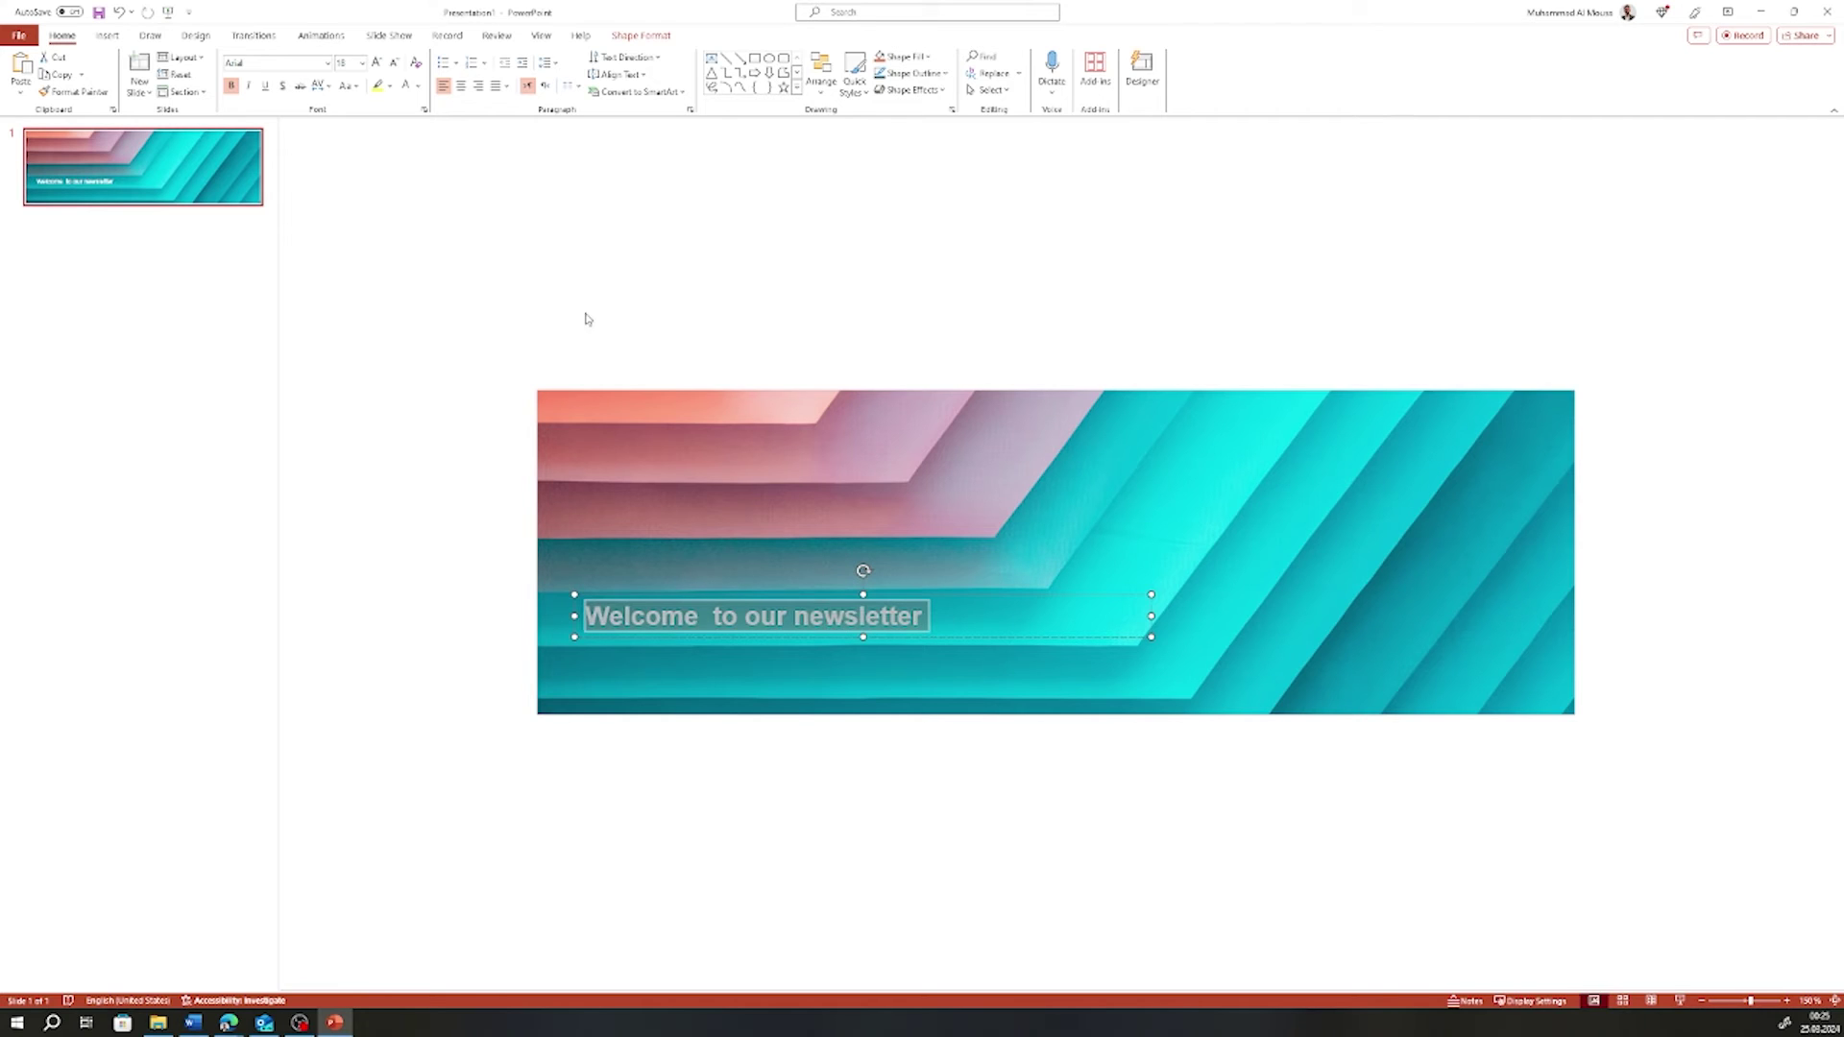
pyautogui.click(376, 63)
pyautogui.click(378, 66)
pyautogui.click(379, 65)
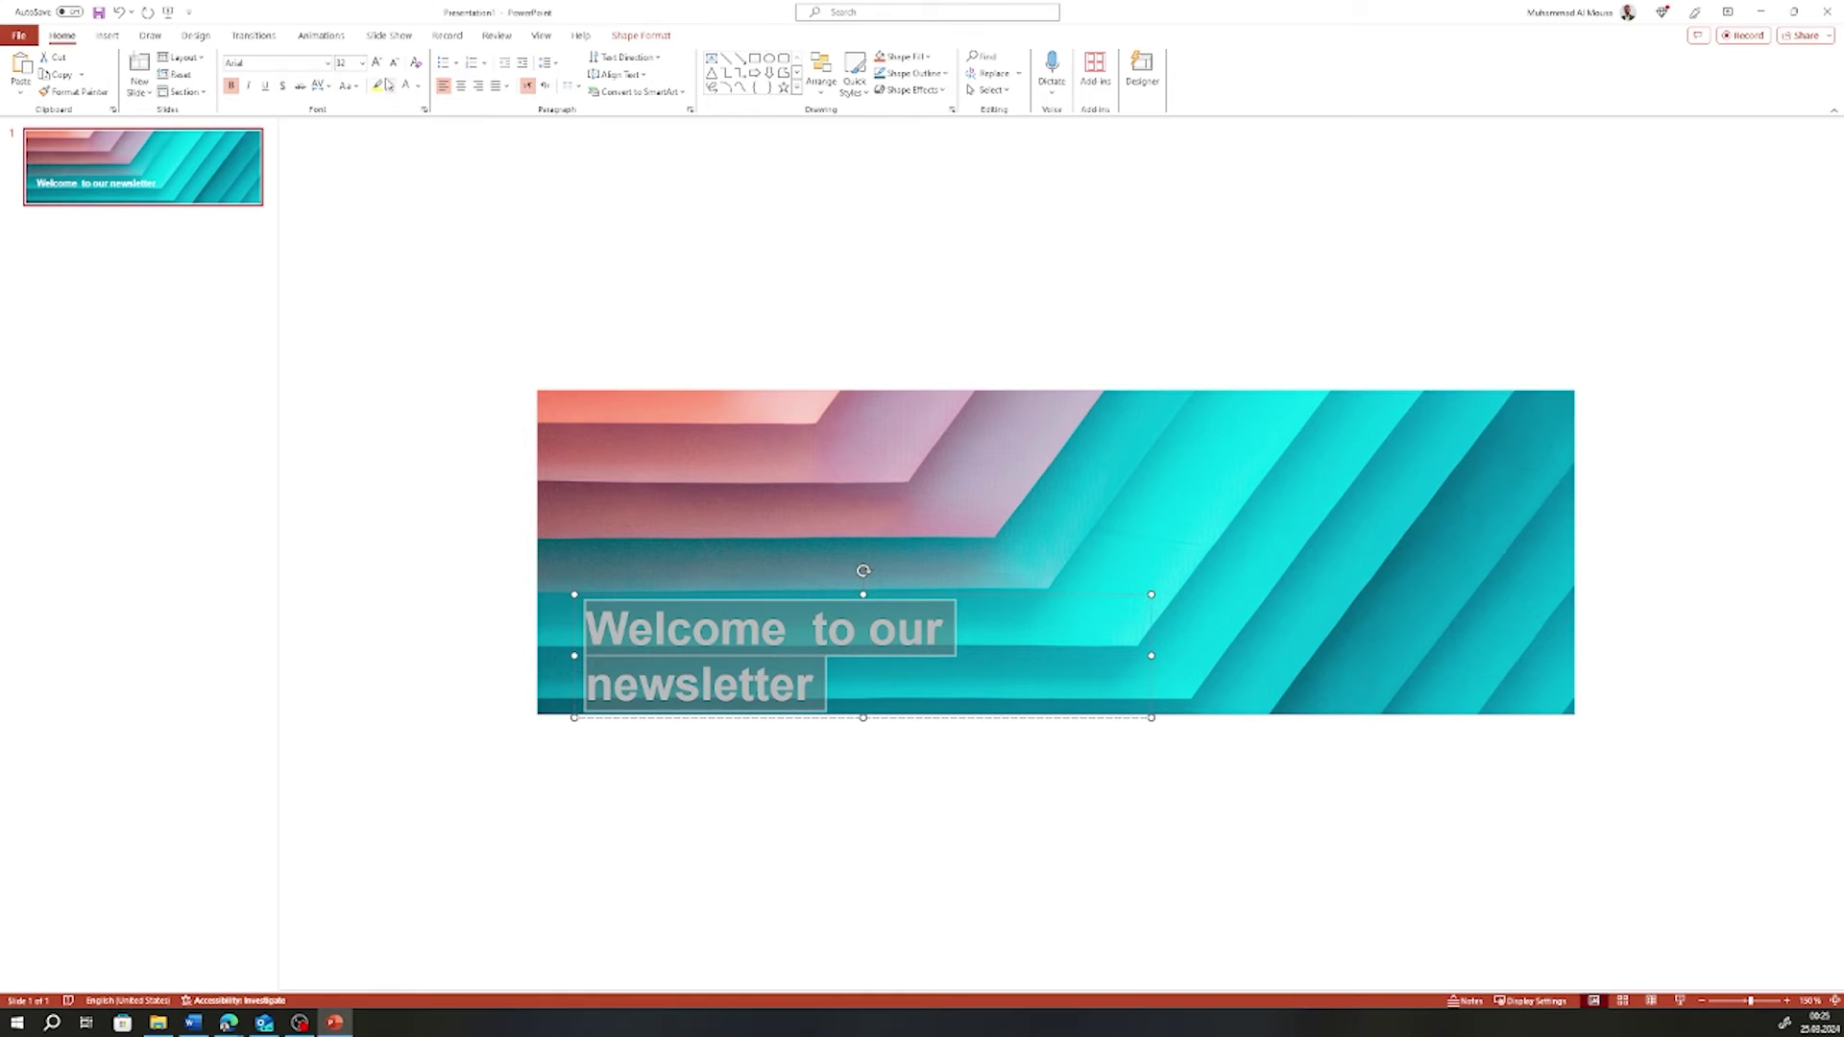
pyautogui.moveTo(1151, 655); pyautogui.dragTo(1300, 653)
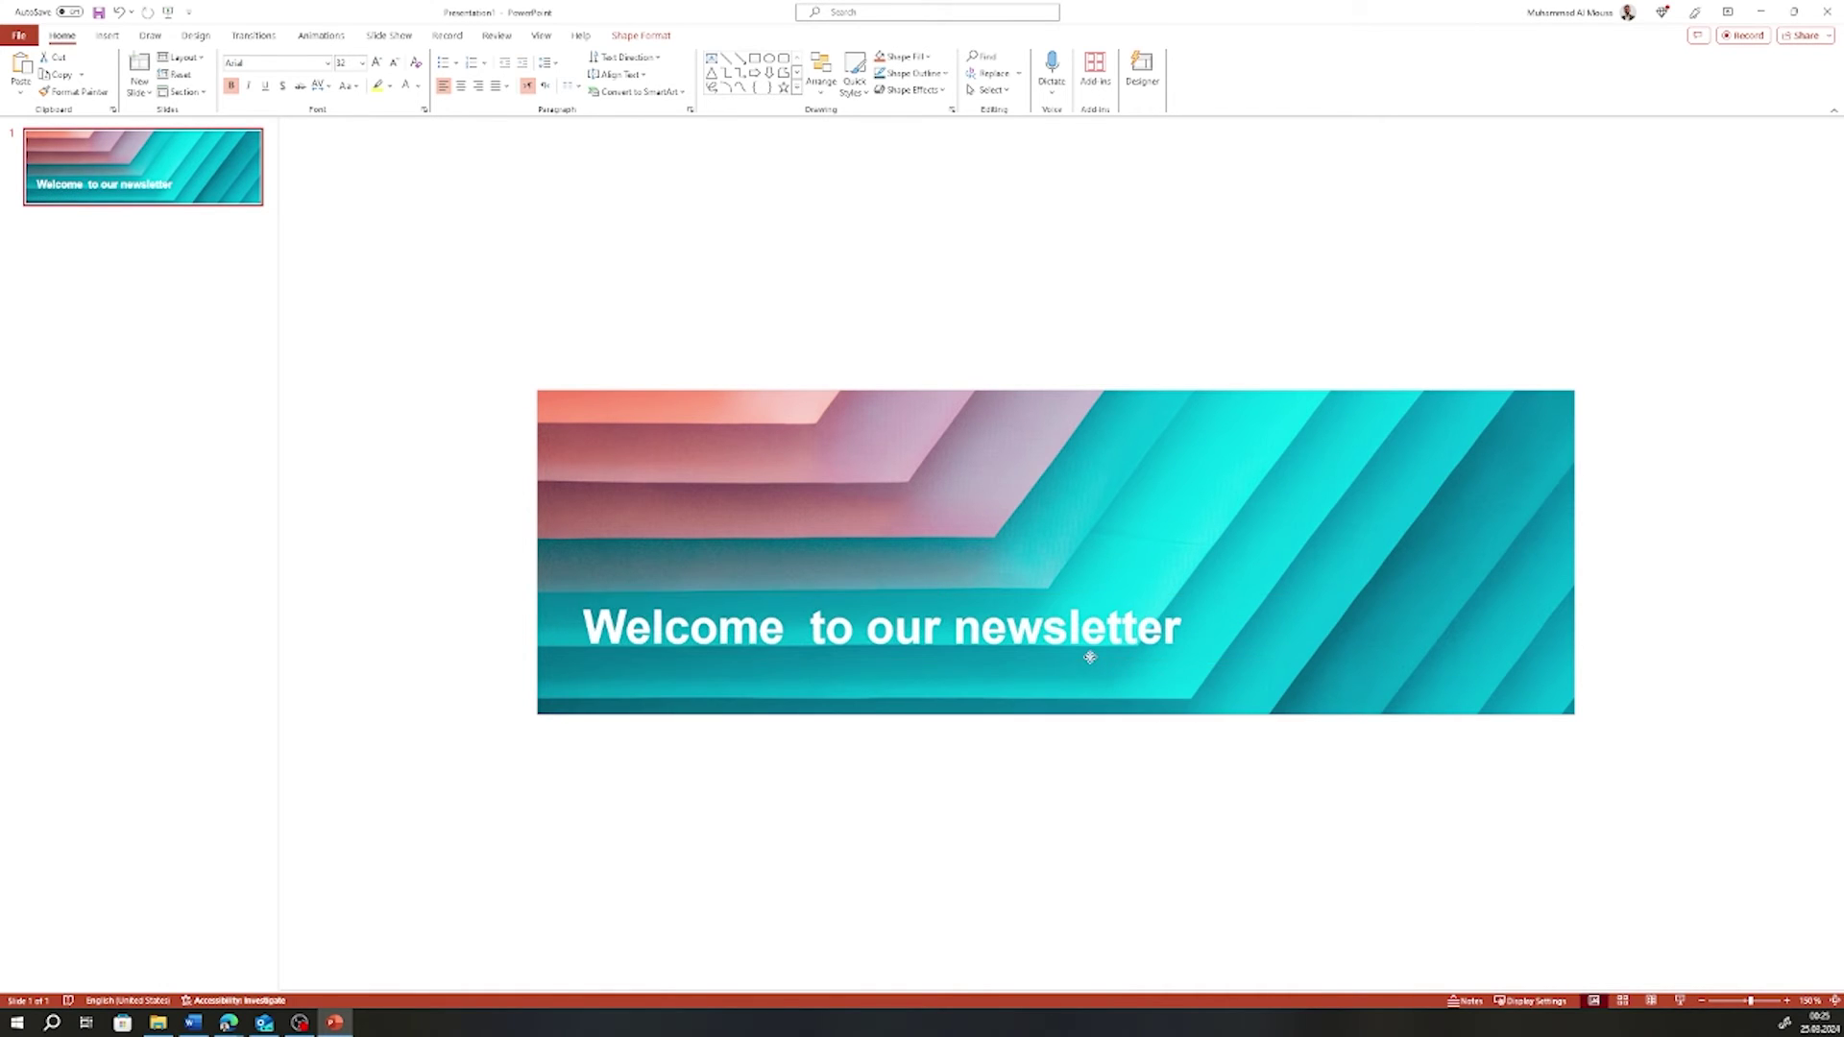
pyautogui.moveTo(1090, 657)
pyautogui.mouseDown()
pyautogui.moveTo(1109, 676)
pyautogui.moveTo(1097, 646)
pyautogui.mouseUp()
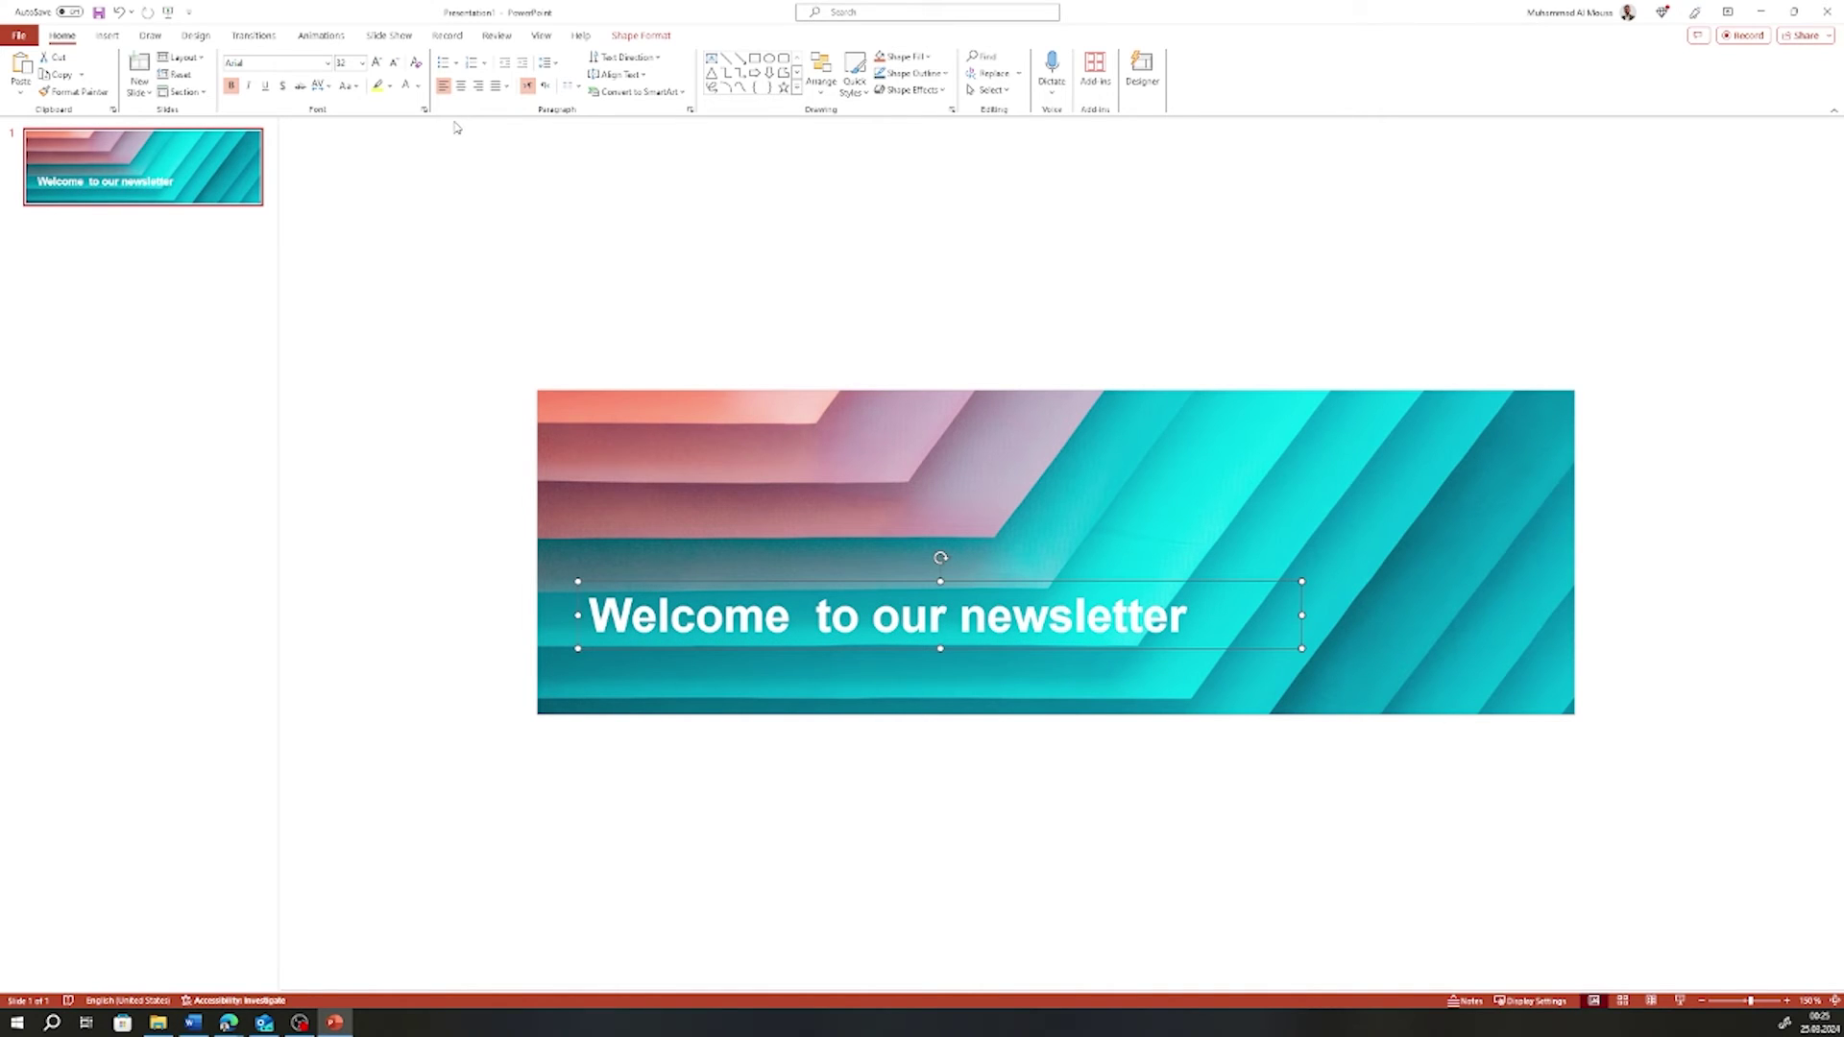
pyautogui.click(394, 63)
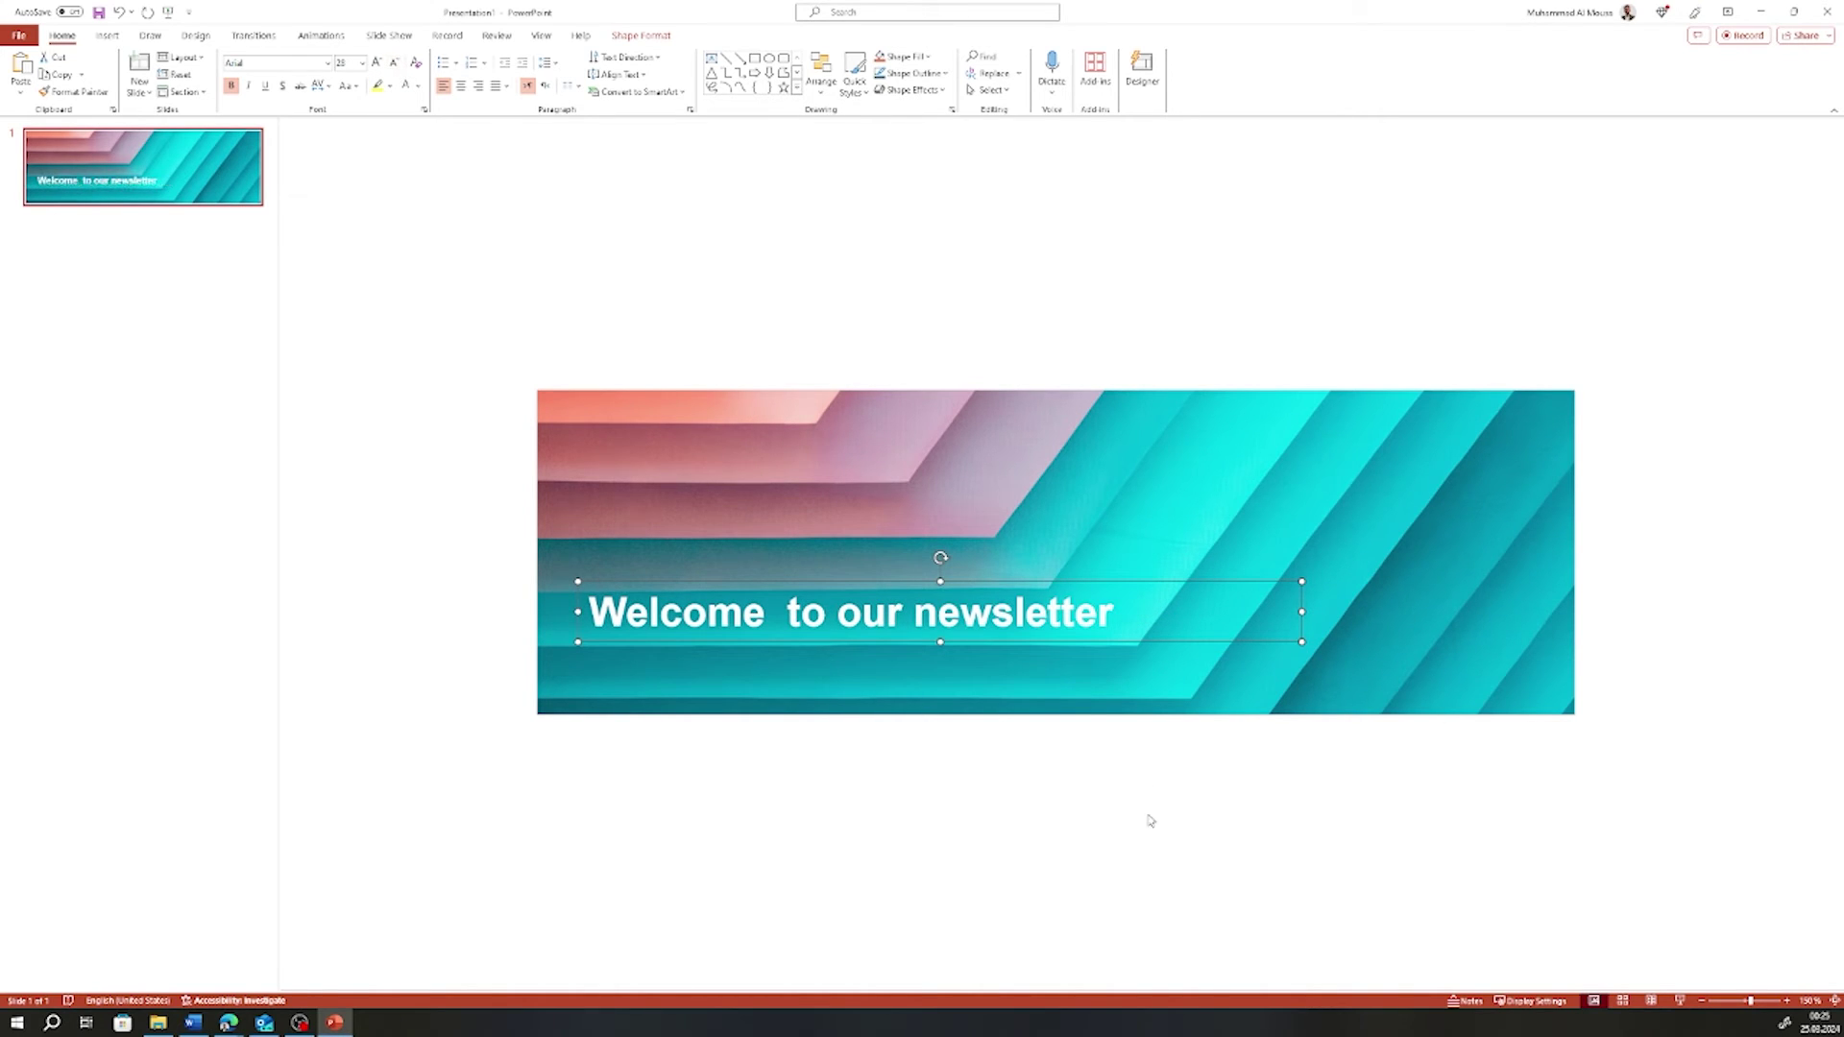
pyautogui.moveTo(1063, 644); pyautogui.dragTo(1066, 651)
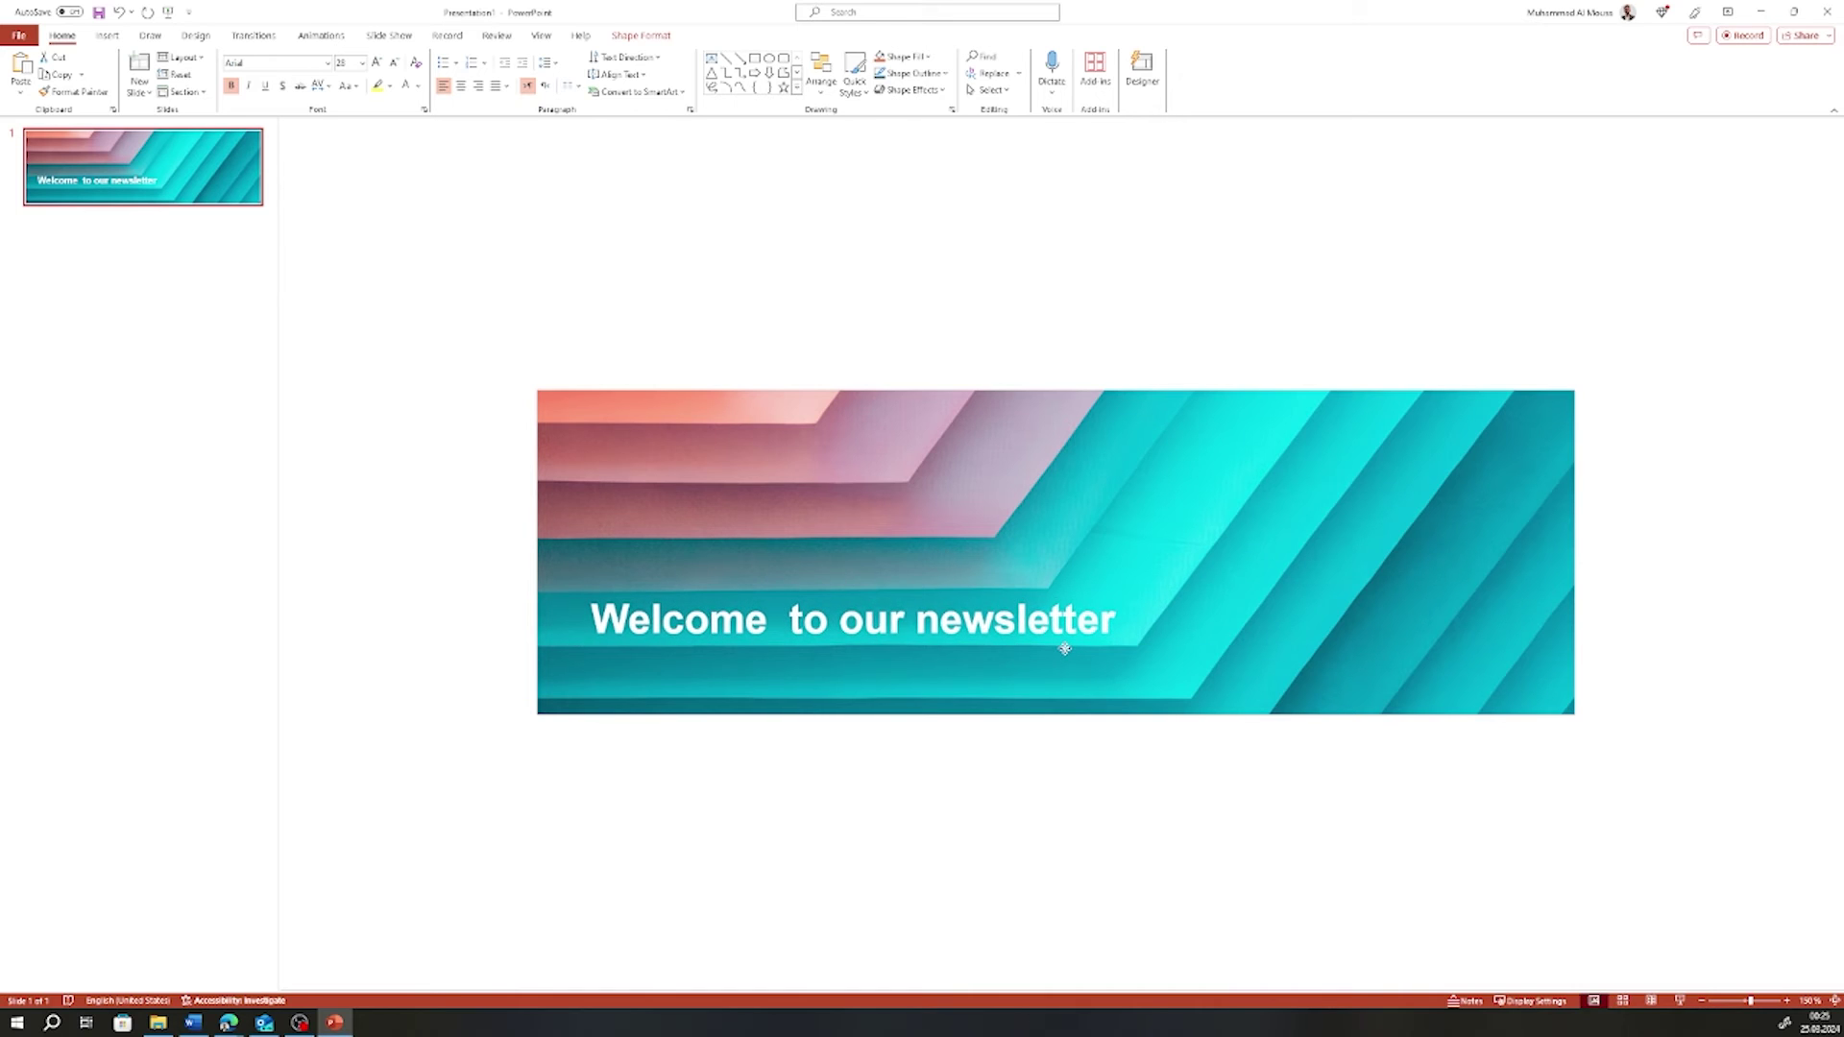
pyautogui.click(1153, 844)
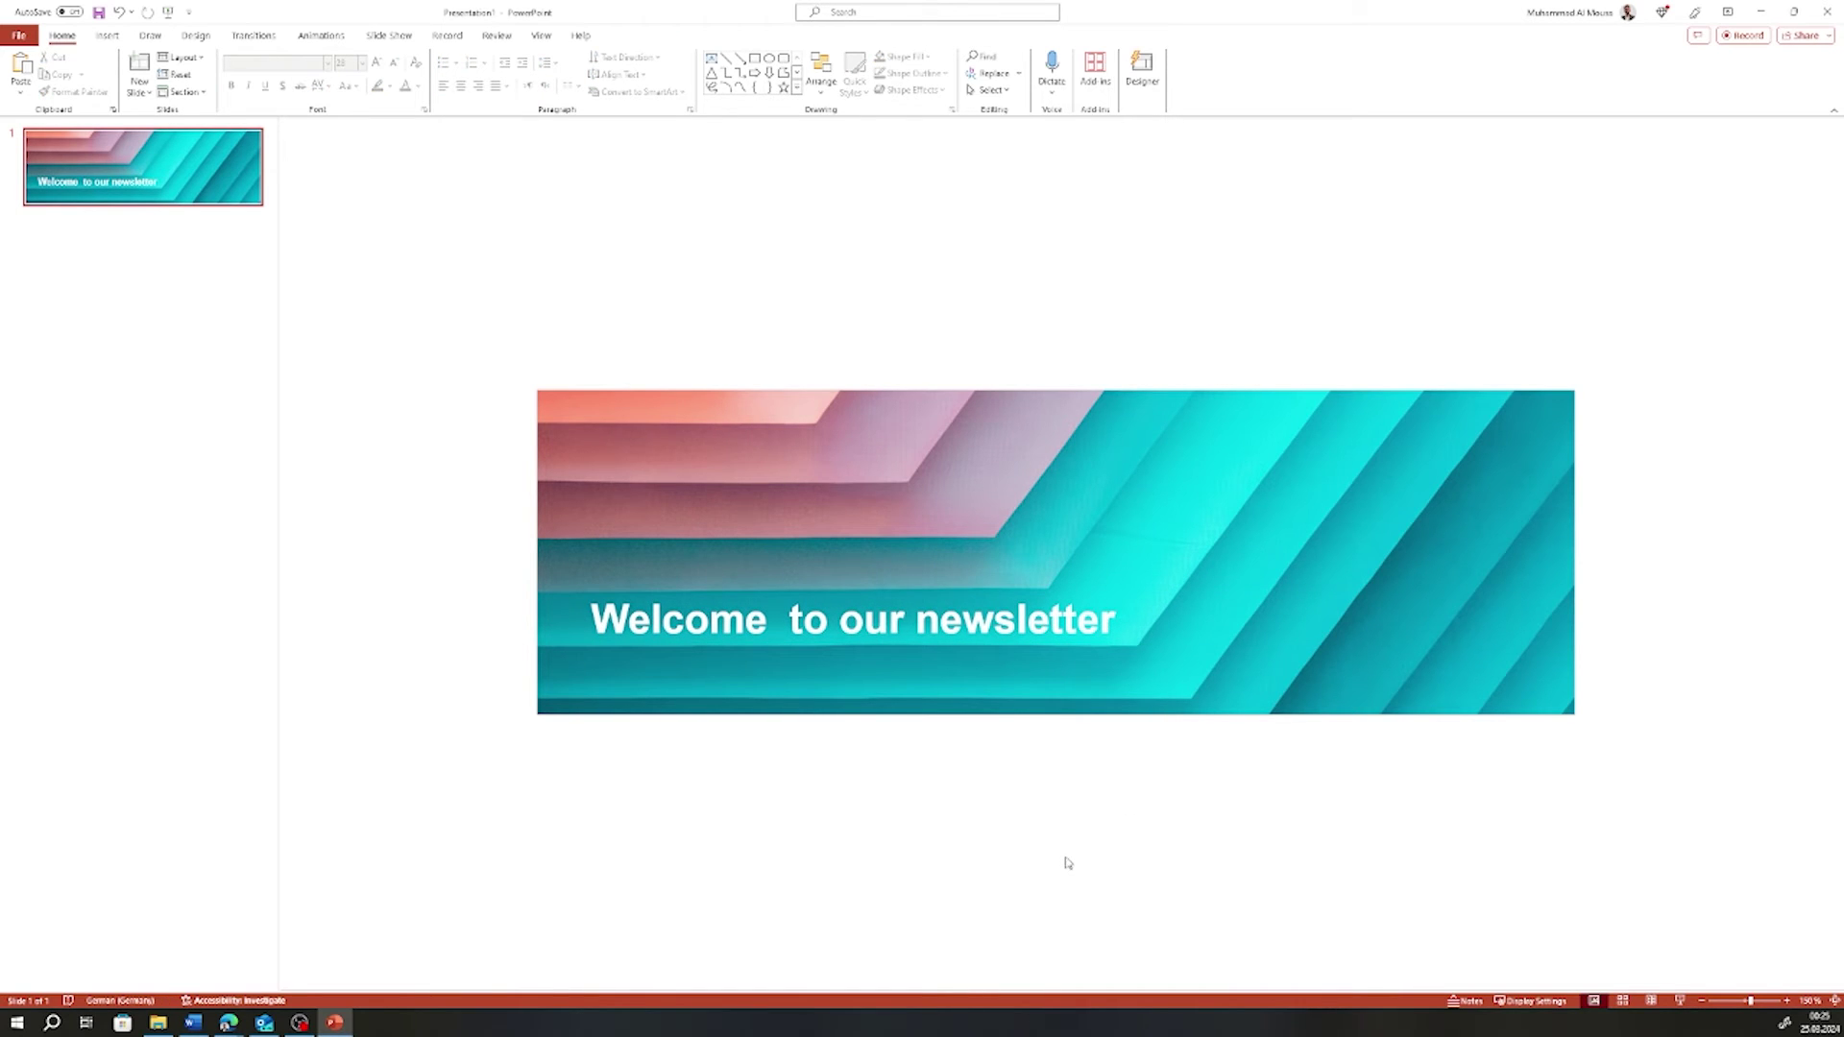
# Open PowerPoint's stock icon library from the Insert ribbon, trying and clearing a search
pyautogui.click(107, 37)
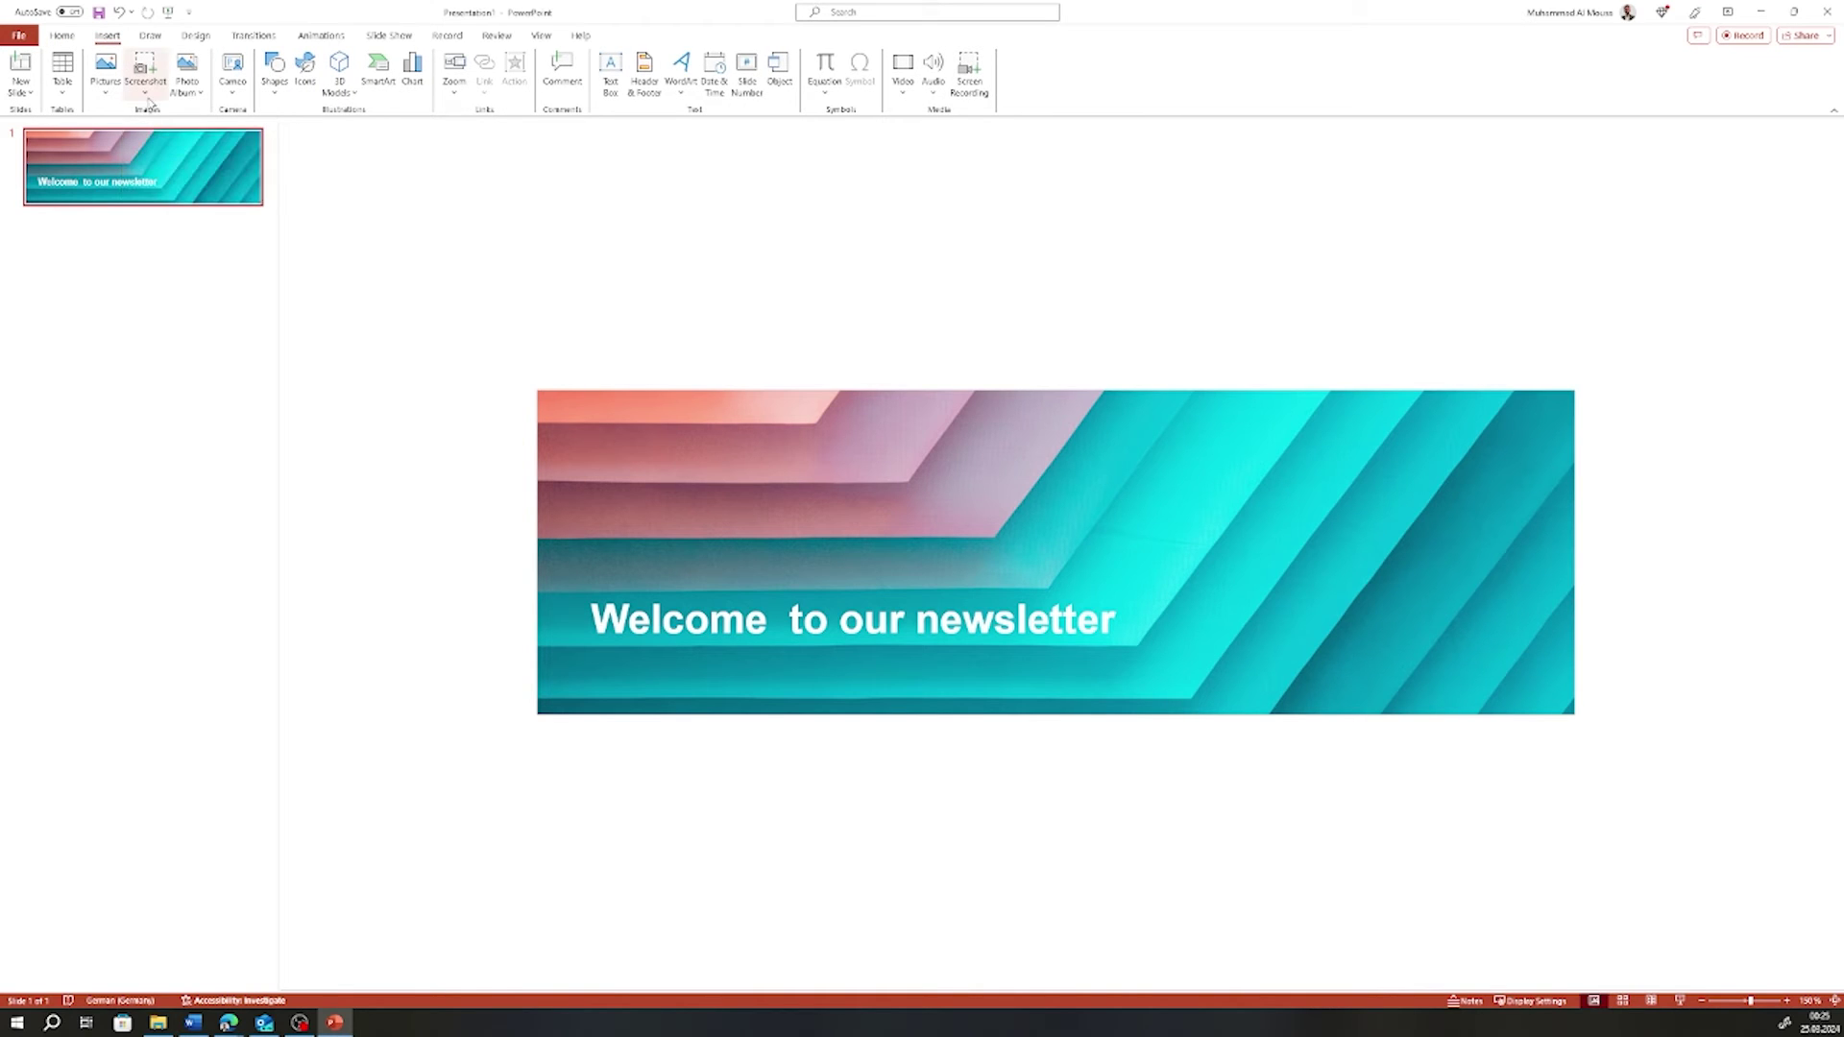
pyautogui.click(146, 94)
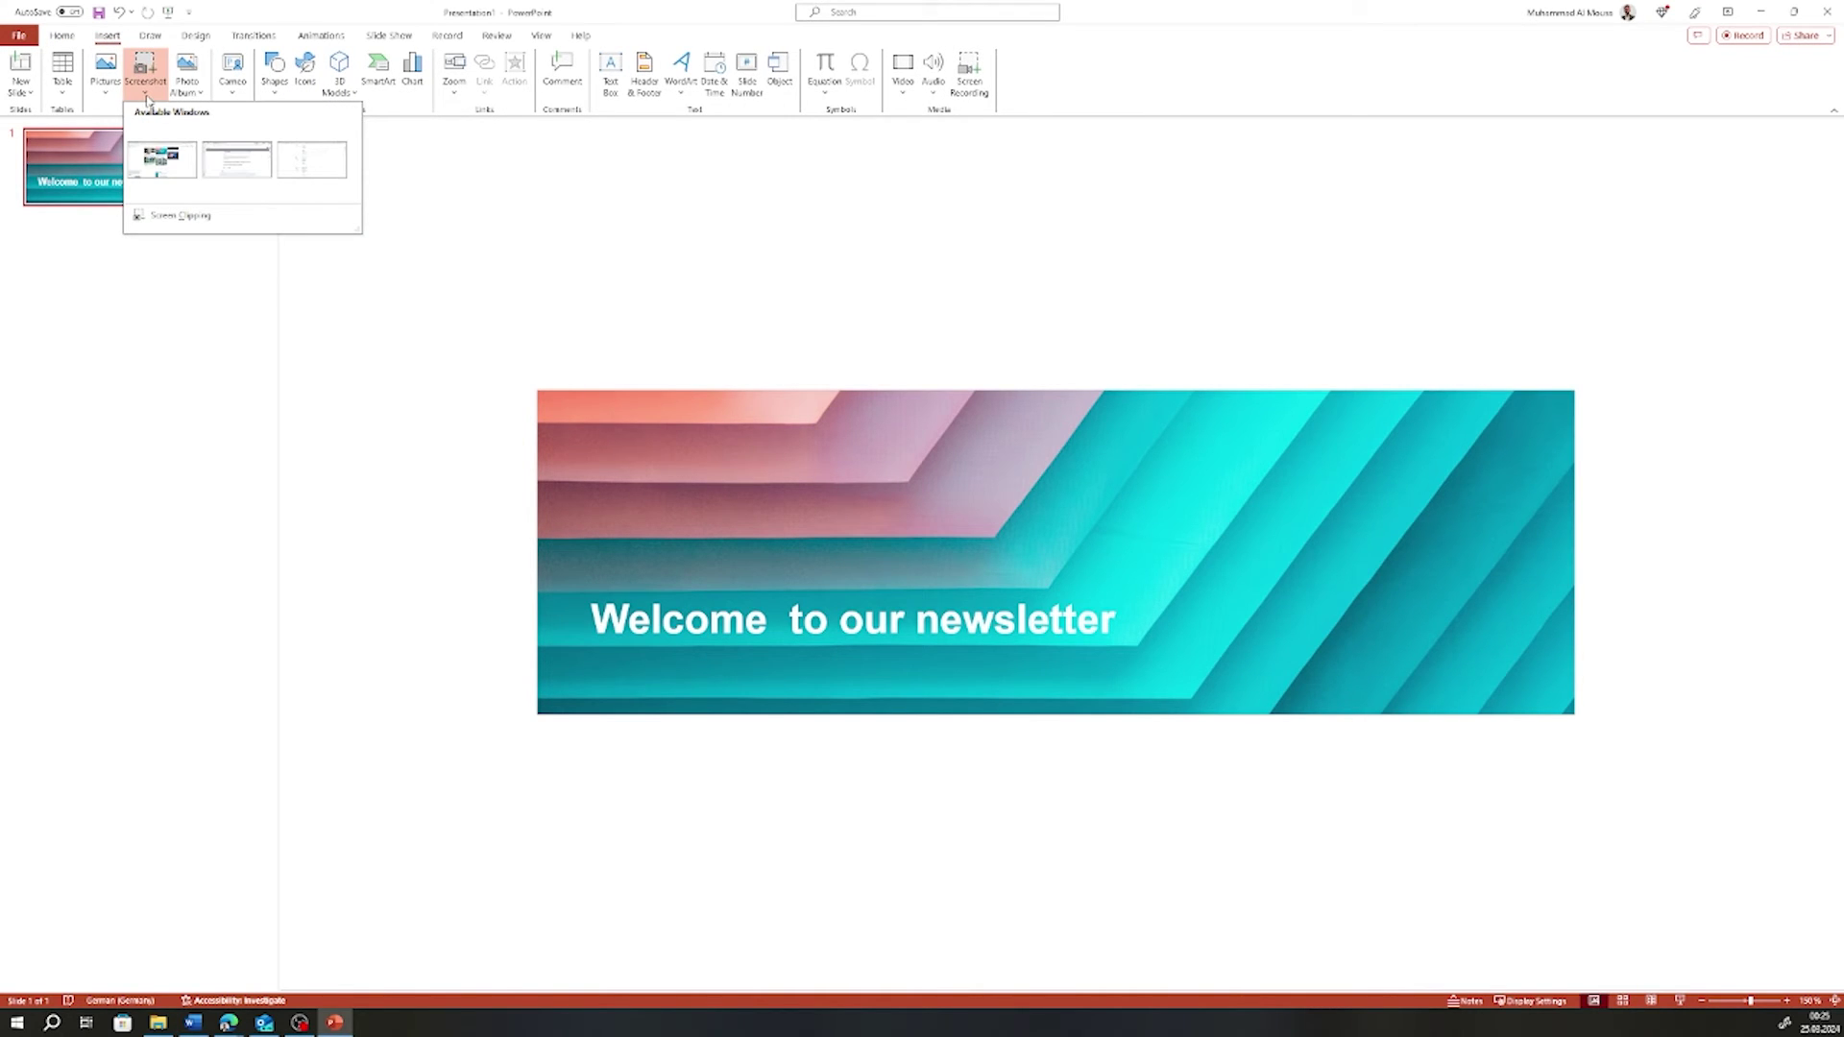
pyautogui.click(278, 88)
pyautogui.click(306, 85)
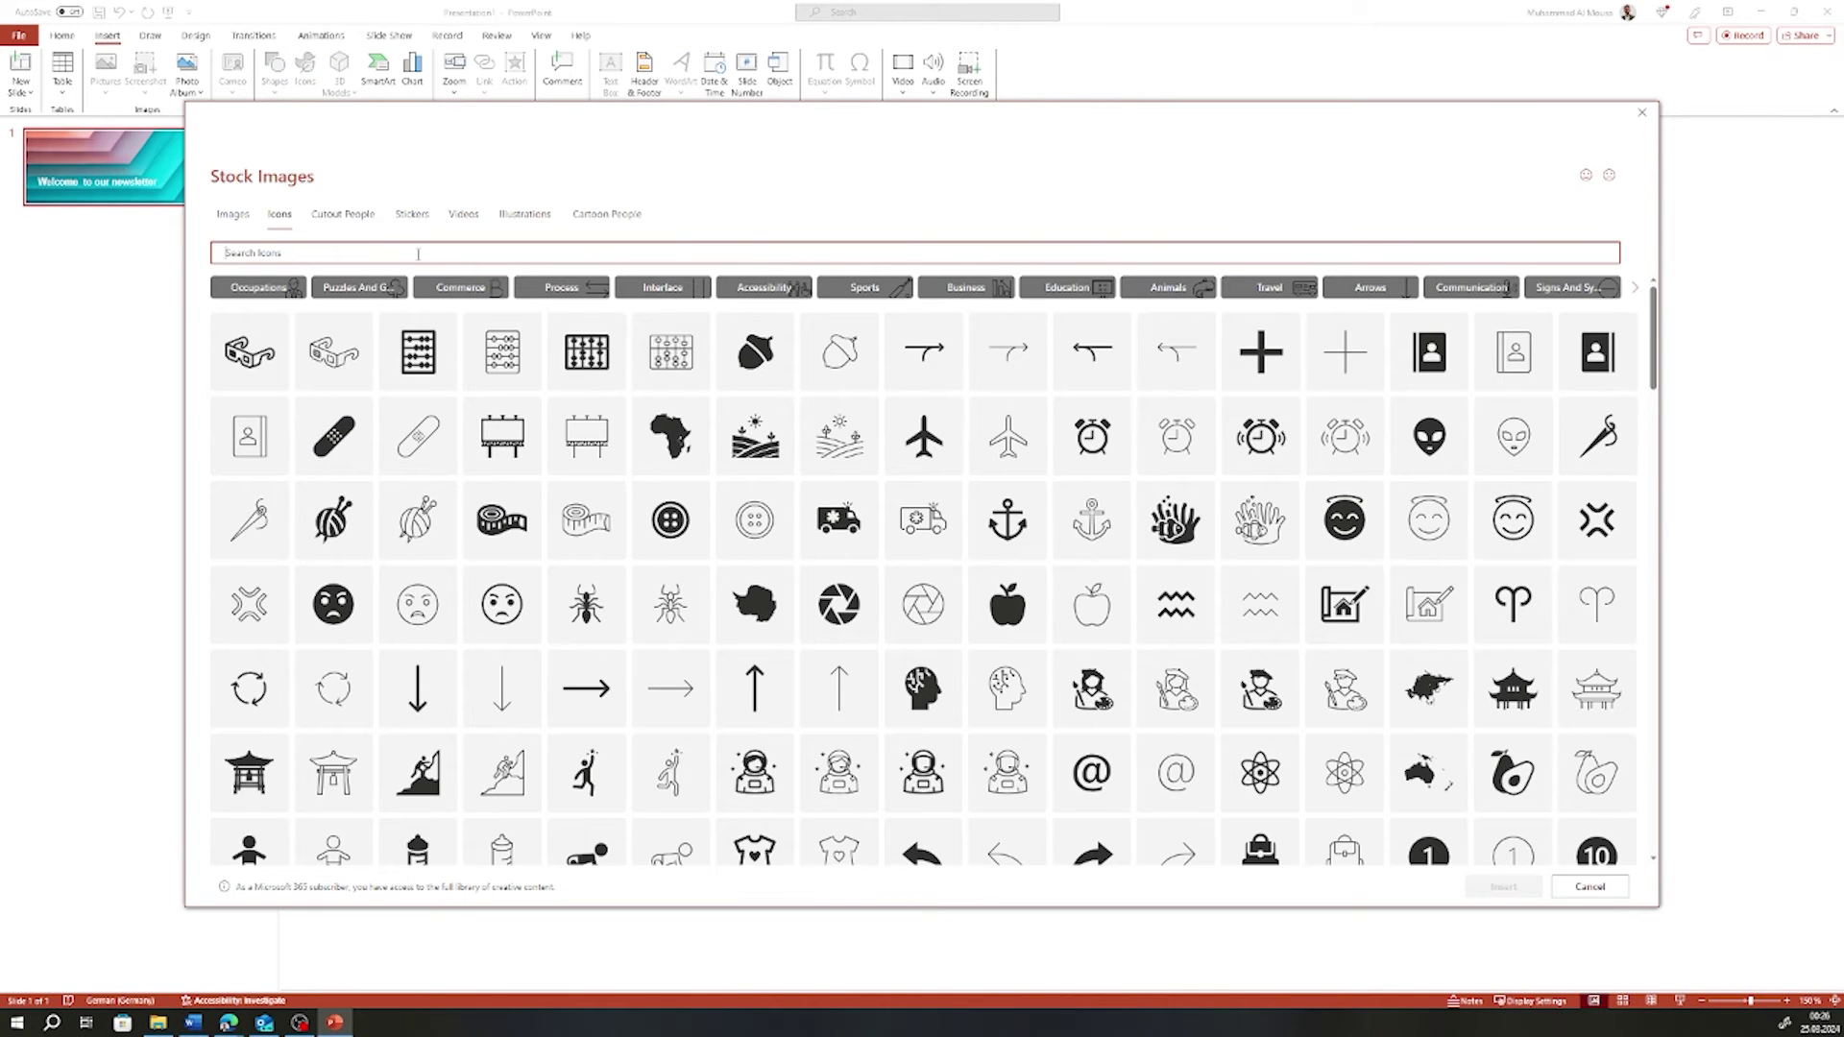
pyautogui.write('logo')
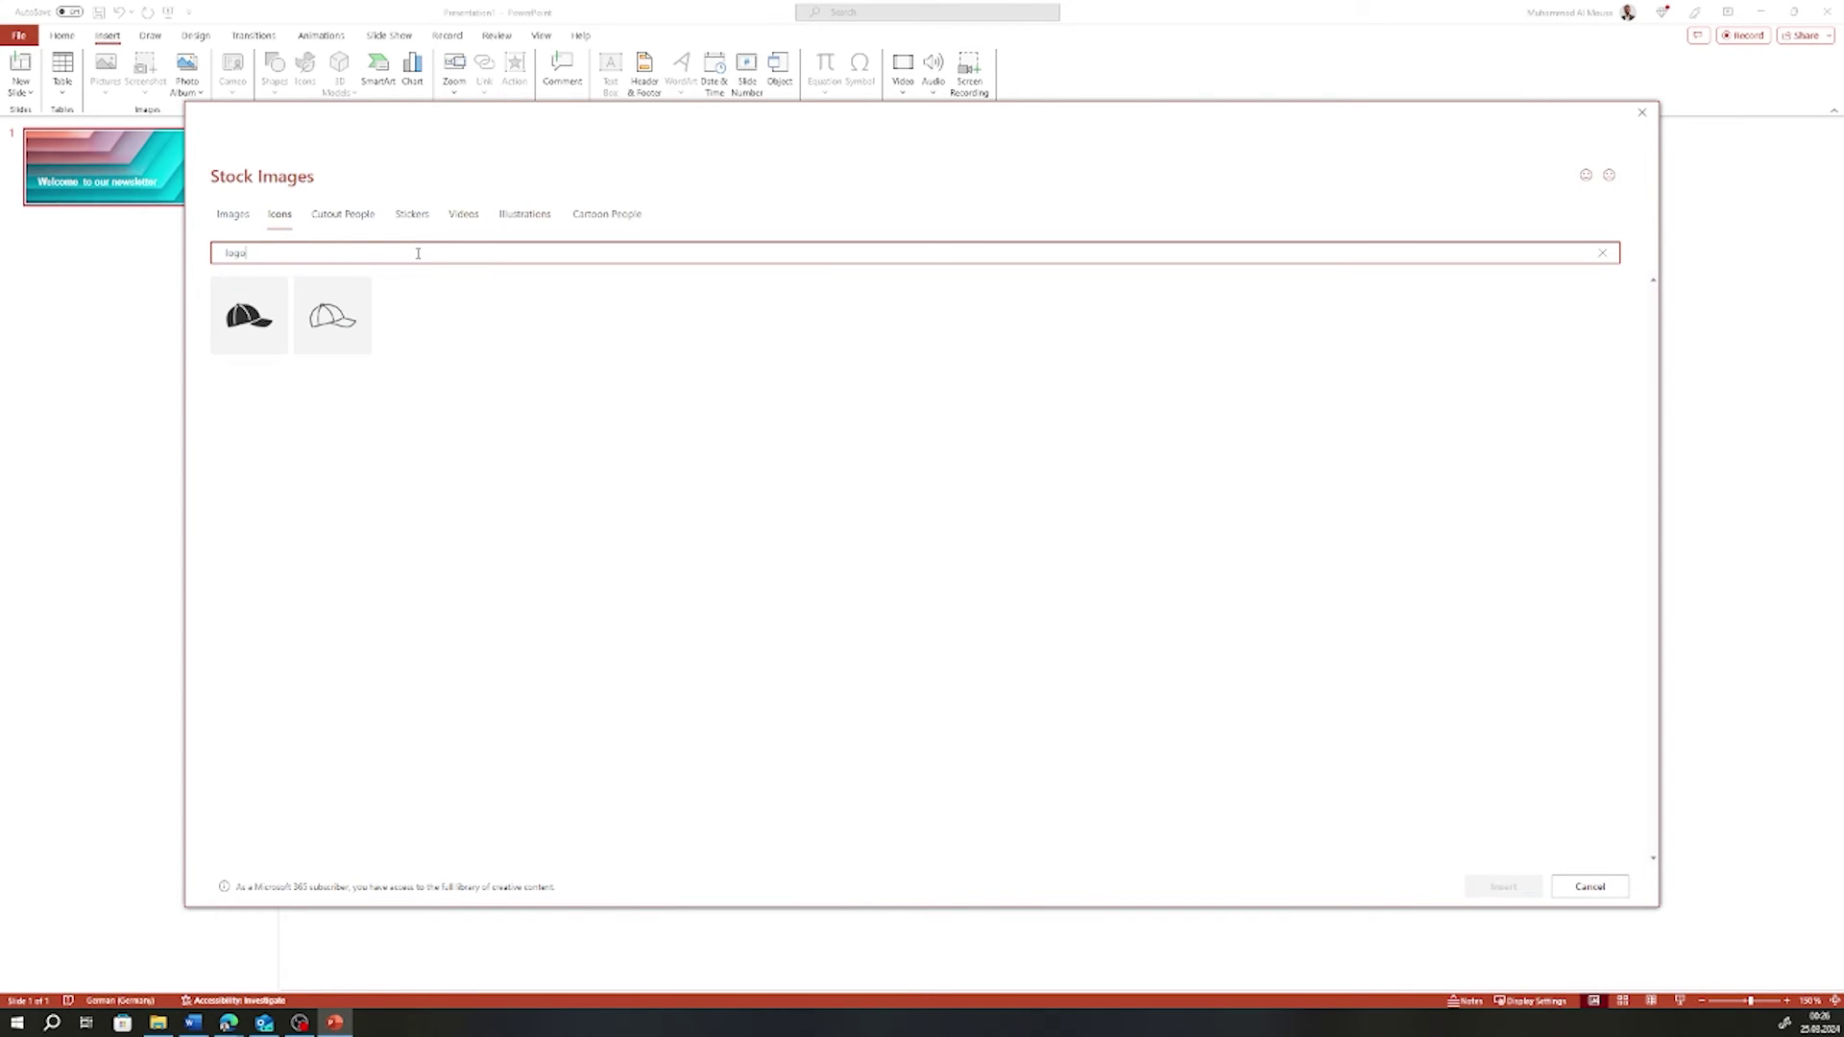
pyautogui.press('BackSpace')
pyautogui.press('BackSpace')
pyautogui.press('BackSpace')
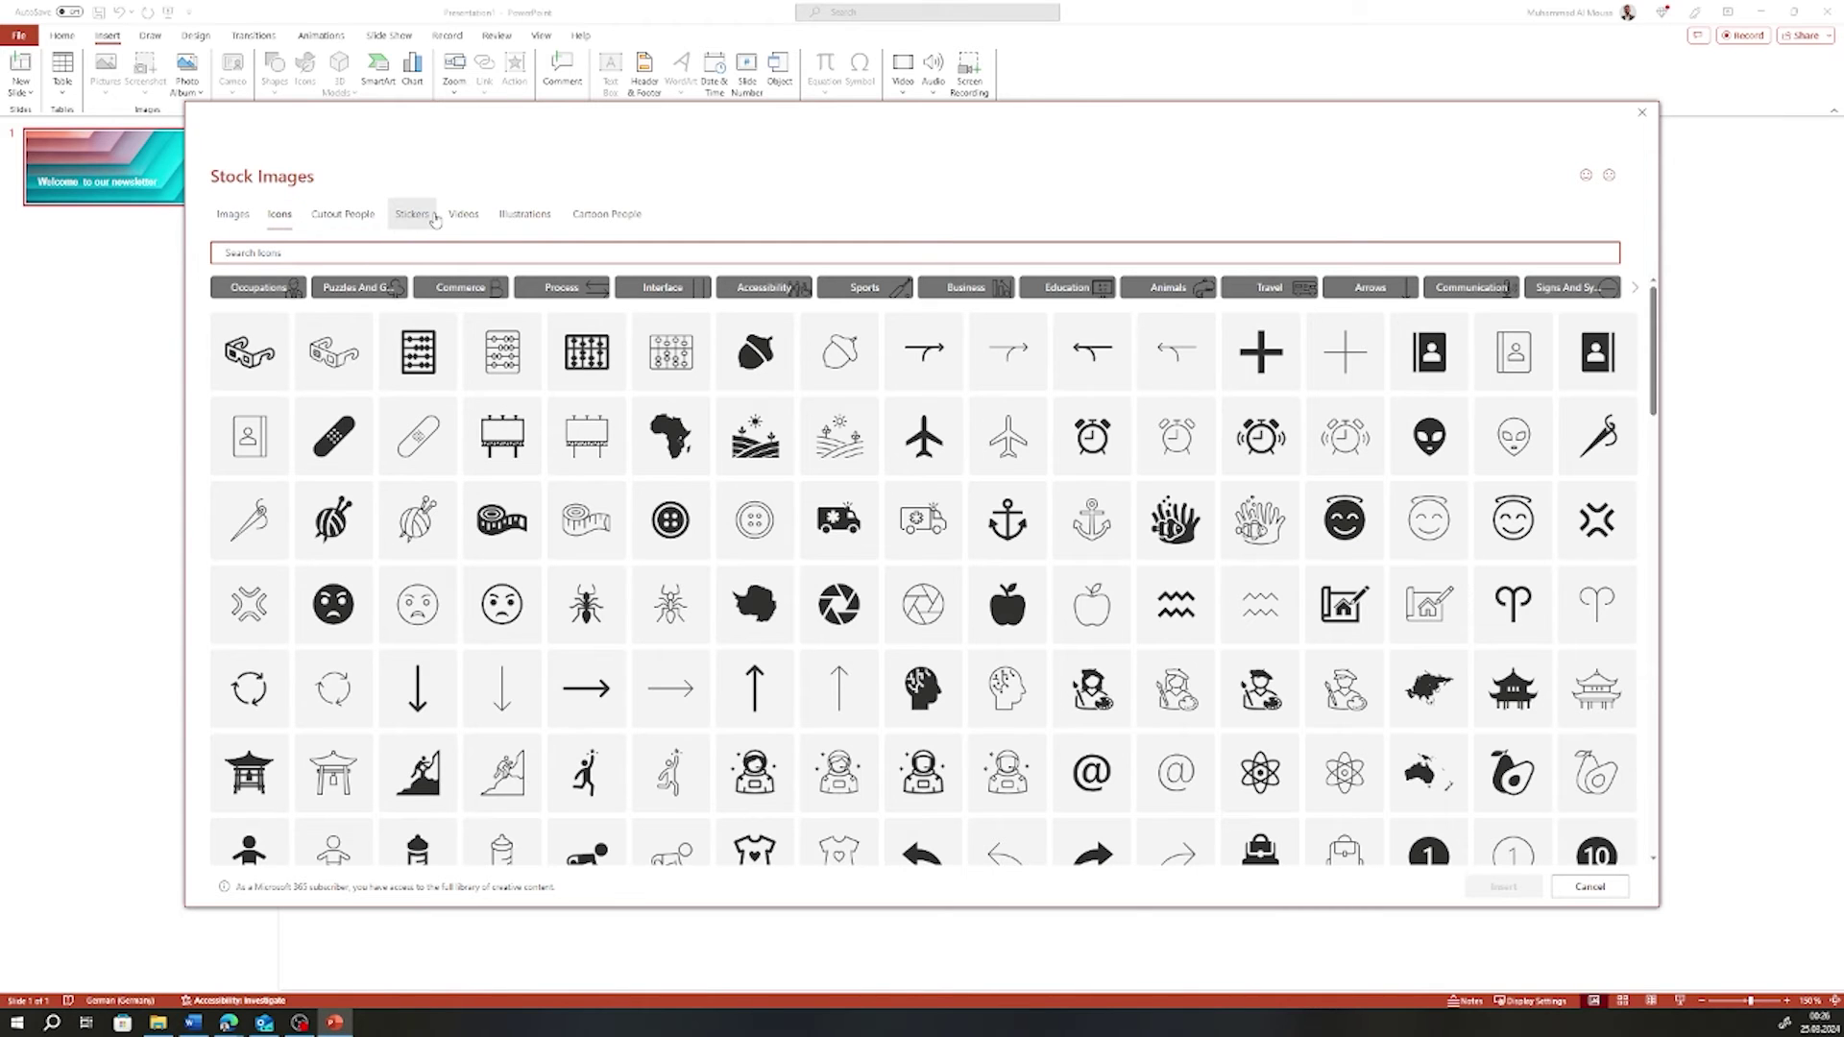
# Browse the stock collections, then select the outline registered-mark icon under Icons
pyautogui.click(434, 220)
pyautogui.click(363, 219)
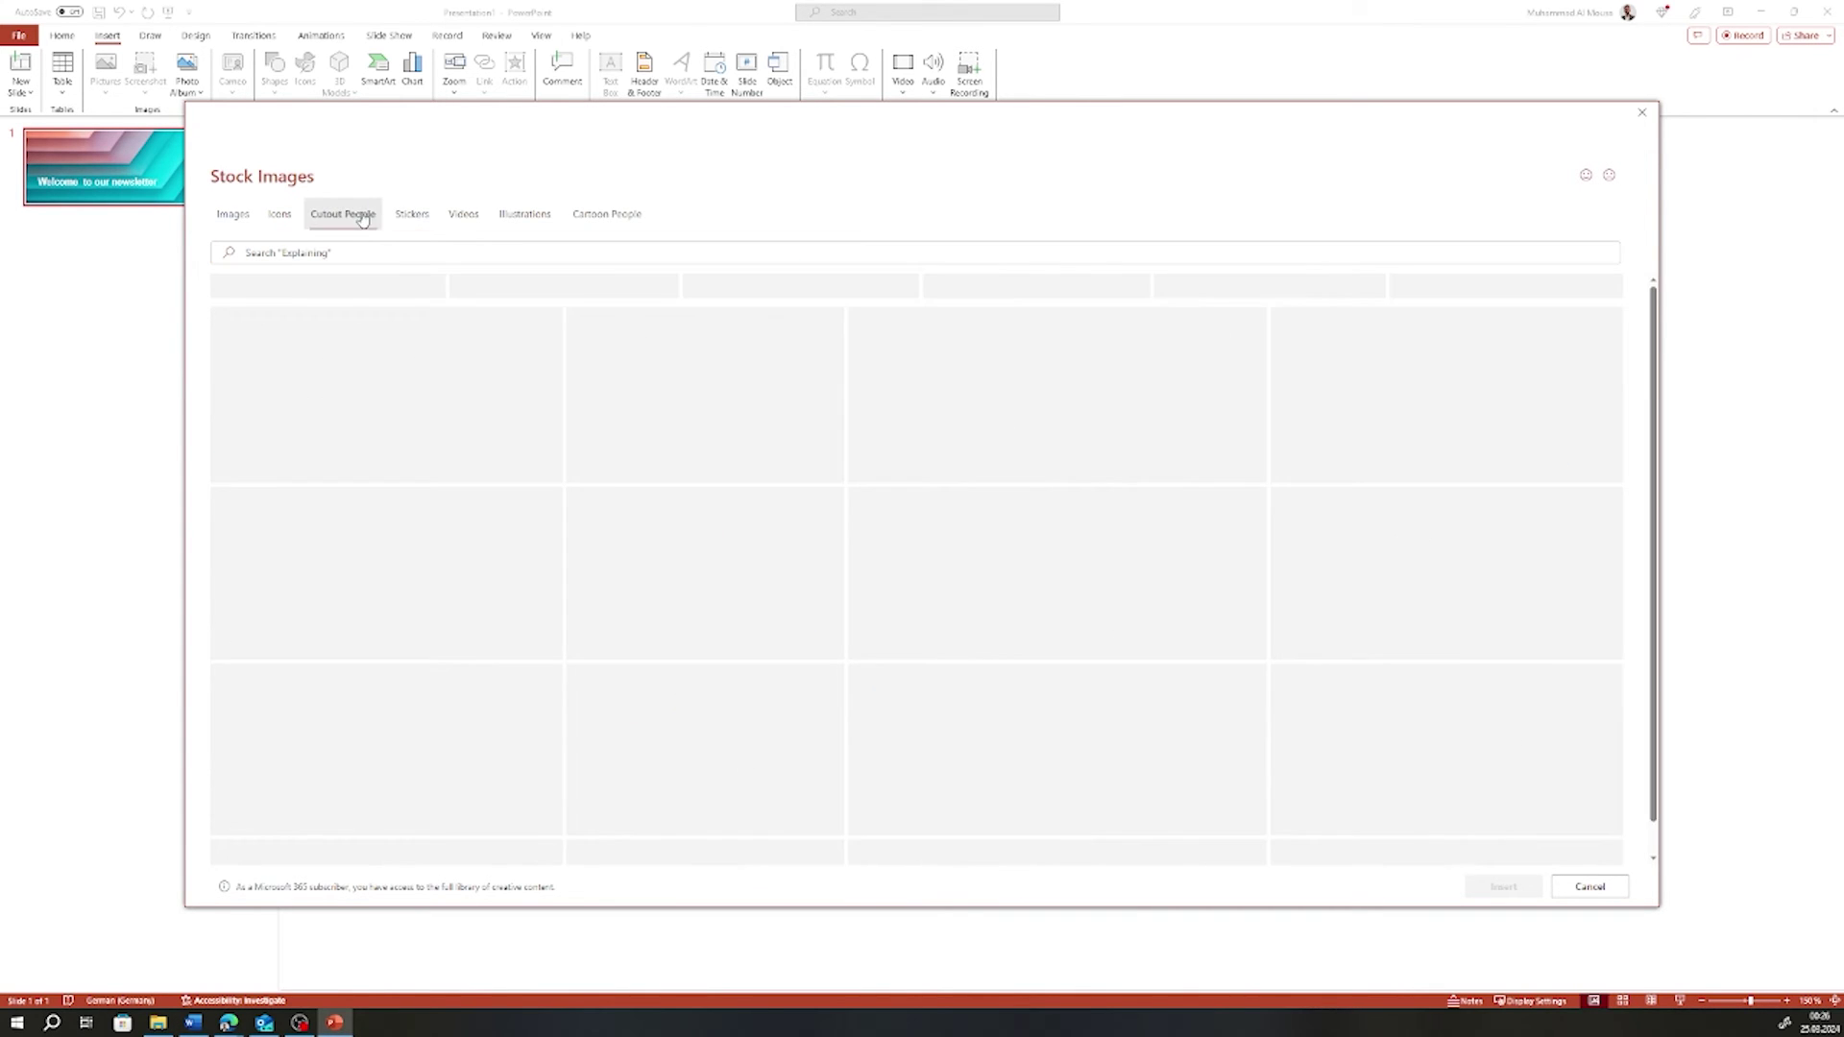
pyautogui.click(464, 217)
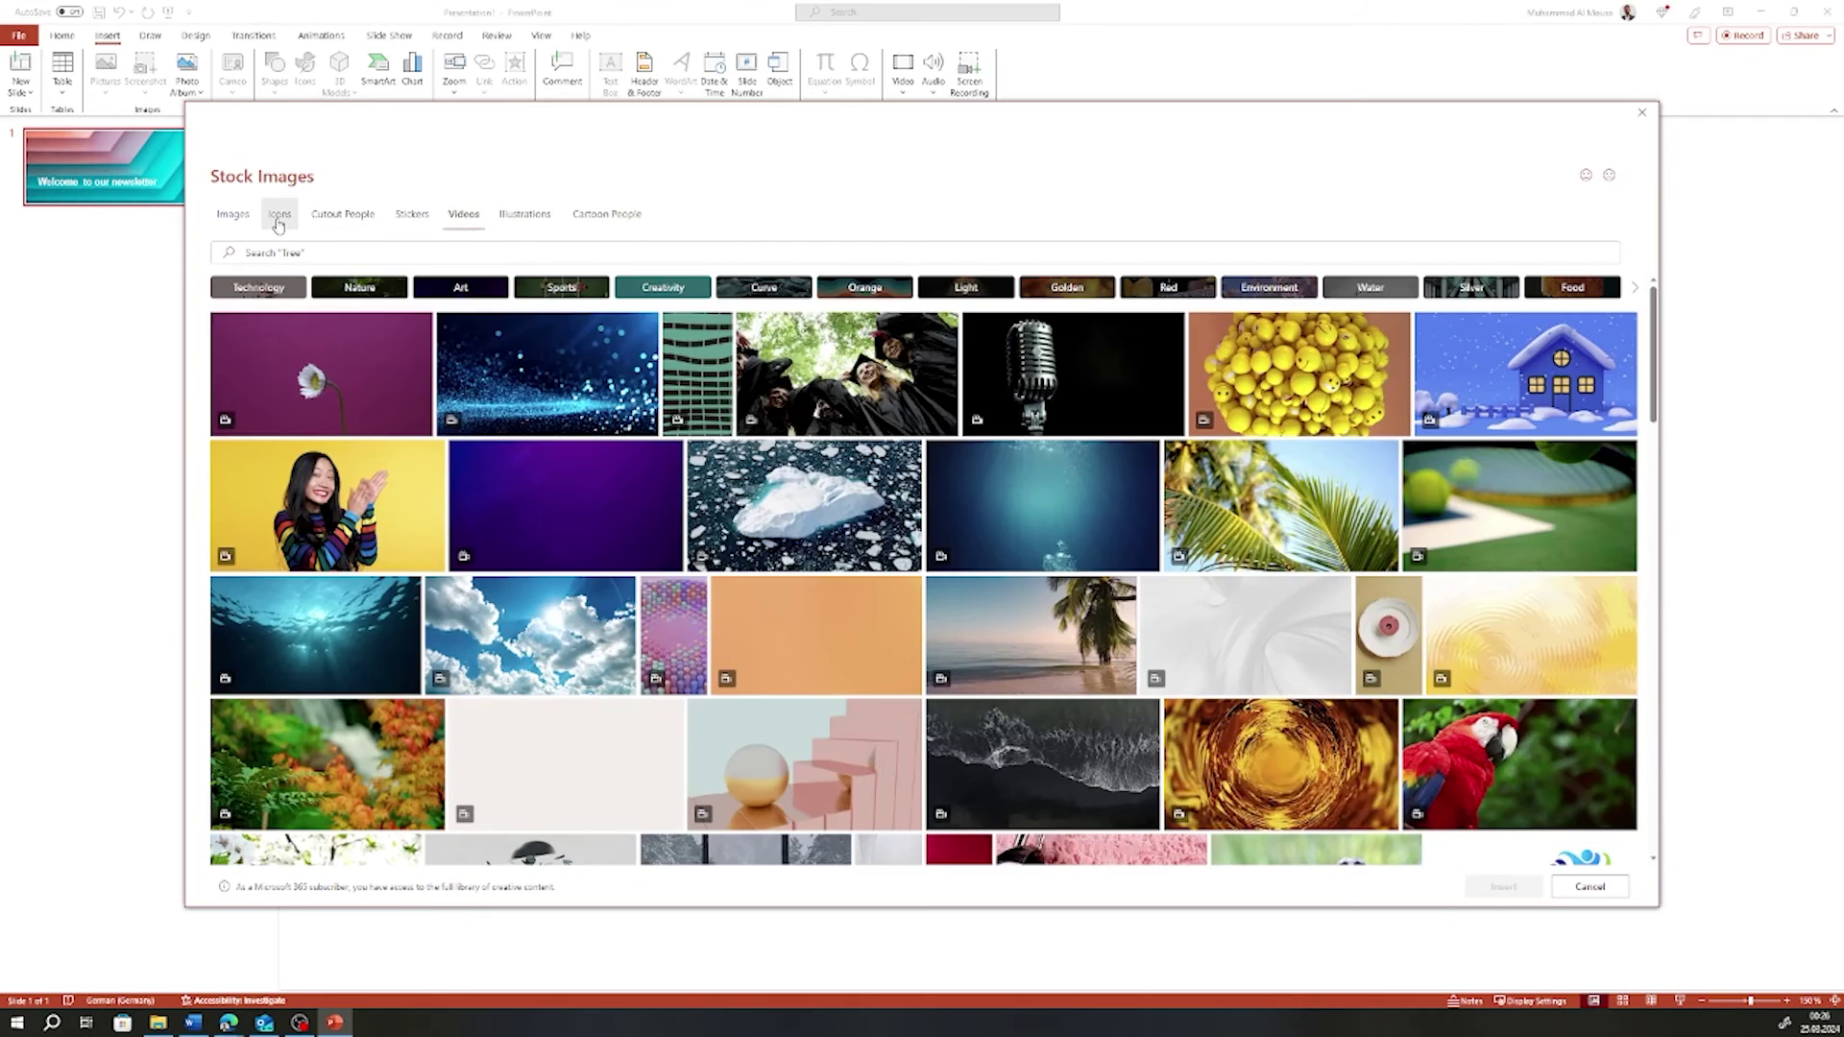
pyautogui.click(278, 219)
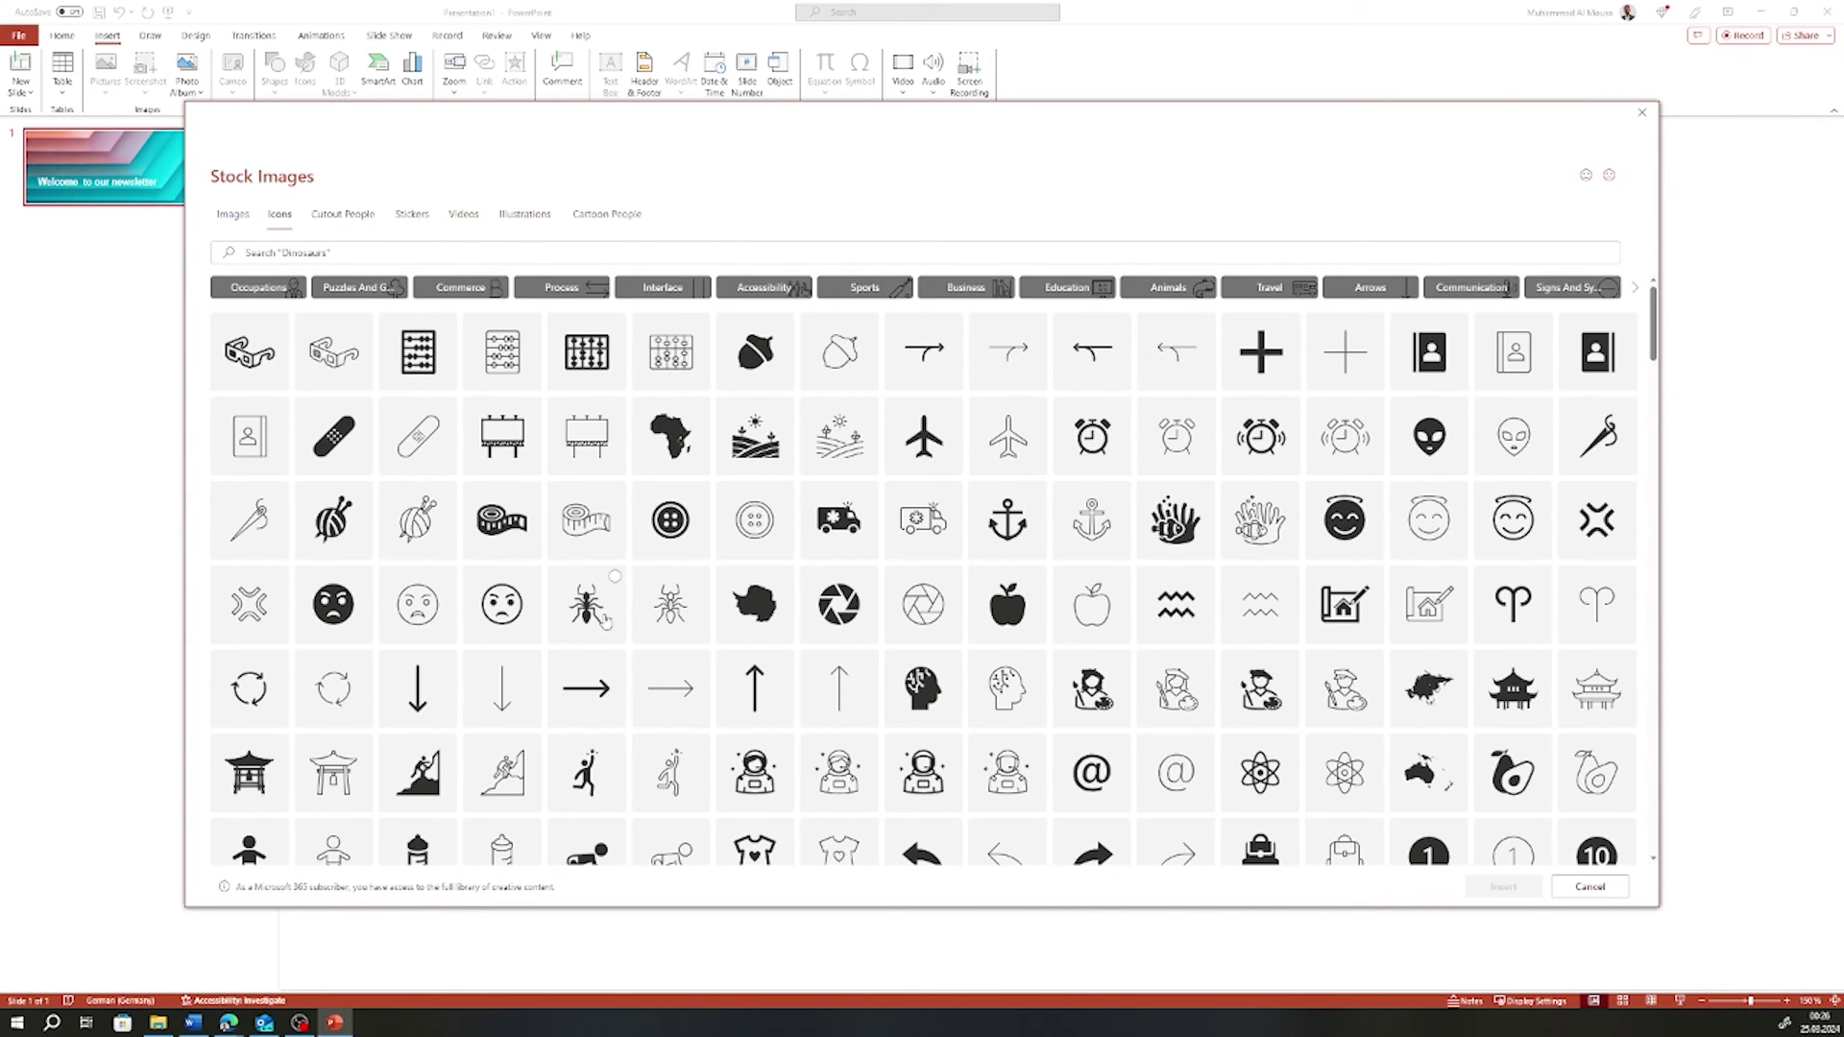
pyautogui.scroll(-1, 606, 620)
pyautogui.scroll(-1, 606, 620)
pyautogui.scroll(-4, 606, 621)
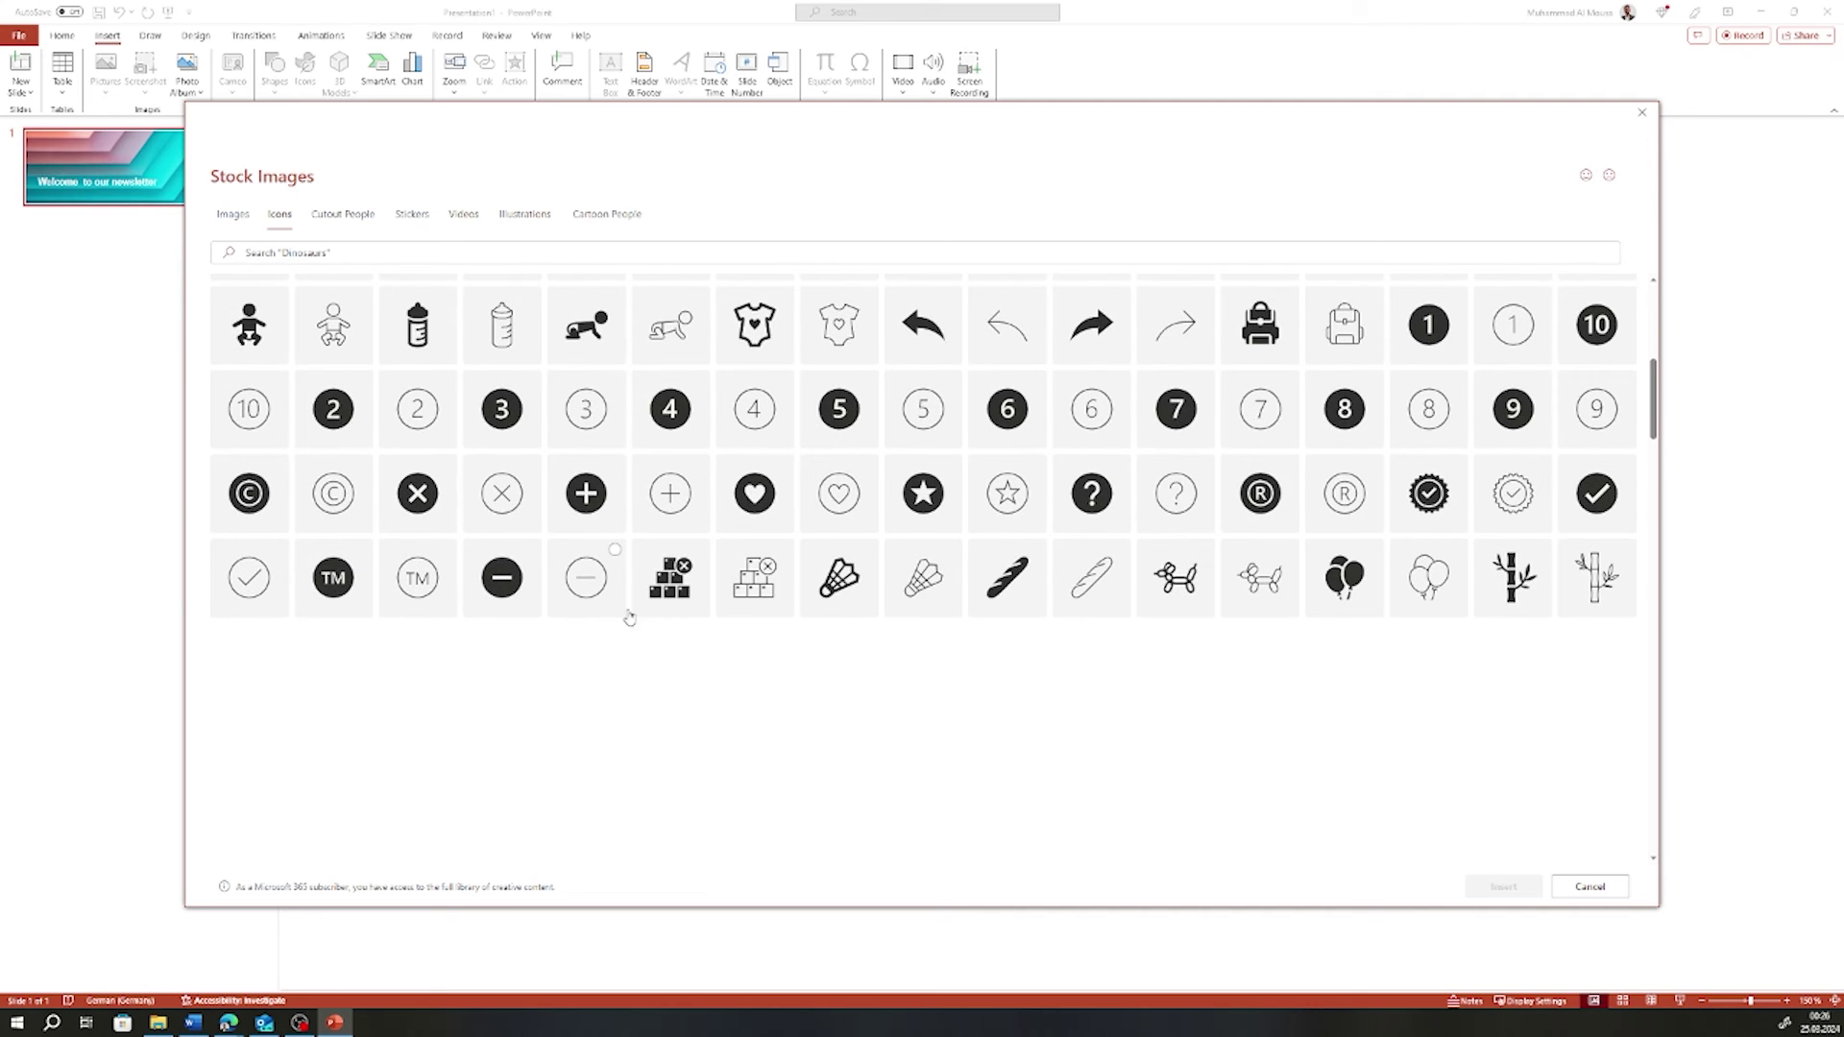
pyautogui.scroll(2, 1187, 624)
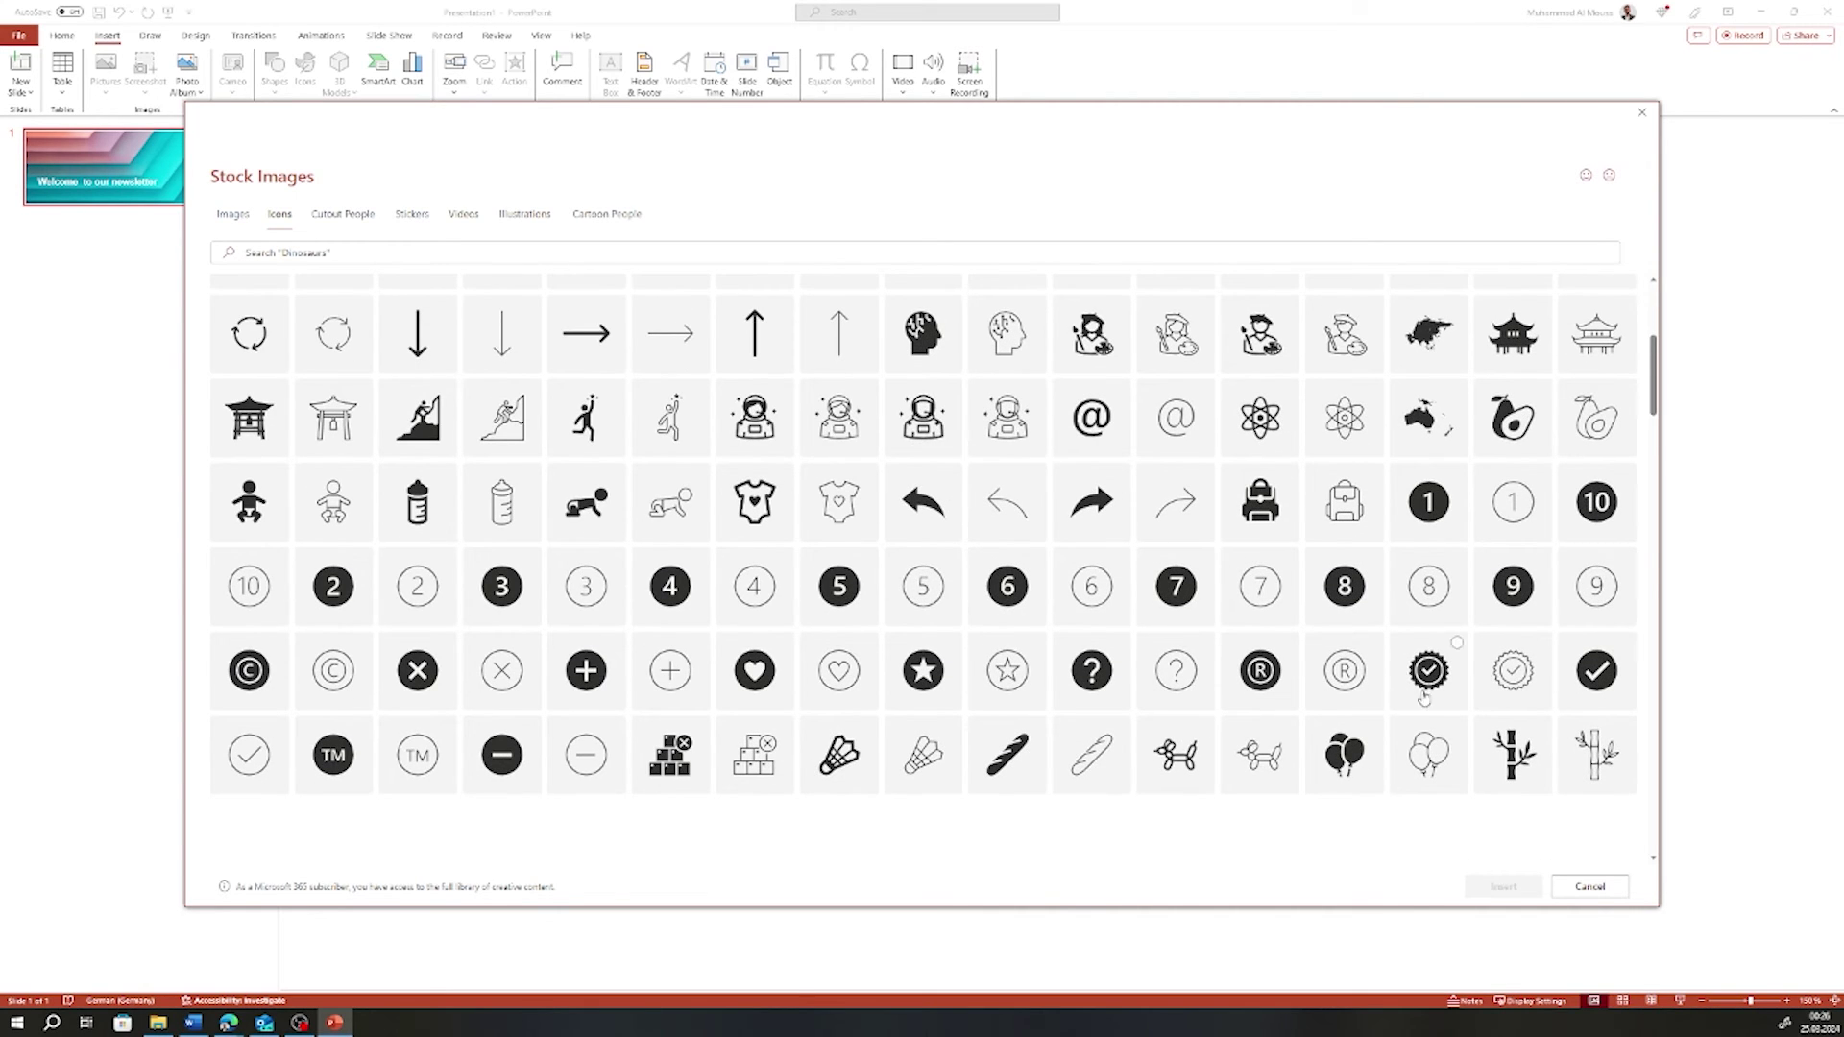
pyautogui.click(1336, 684)
# Insert the ® icon, move it to the banner's top-right corner and fill it white
pyautogui.click(1508, 886)
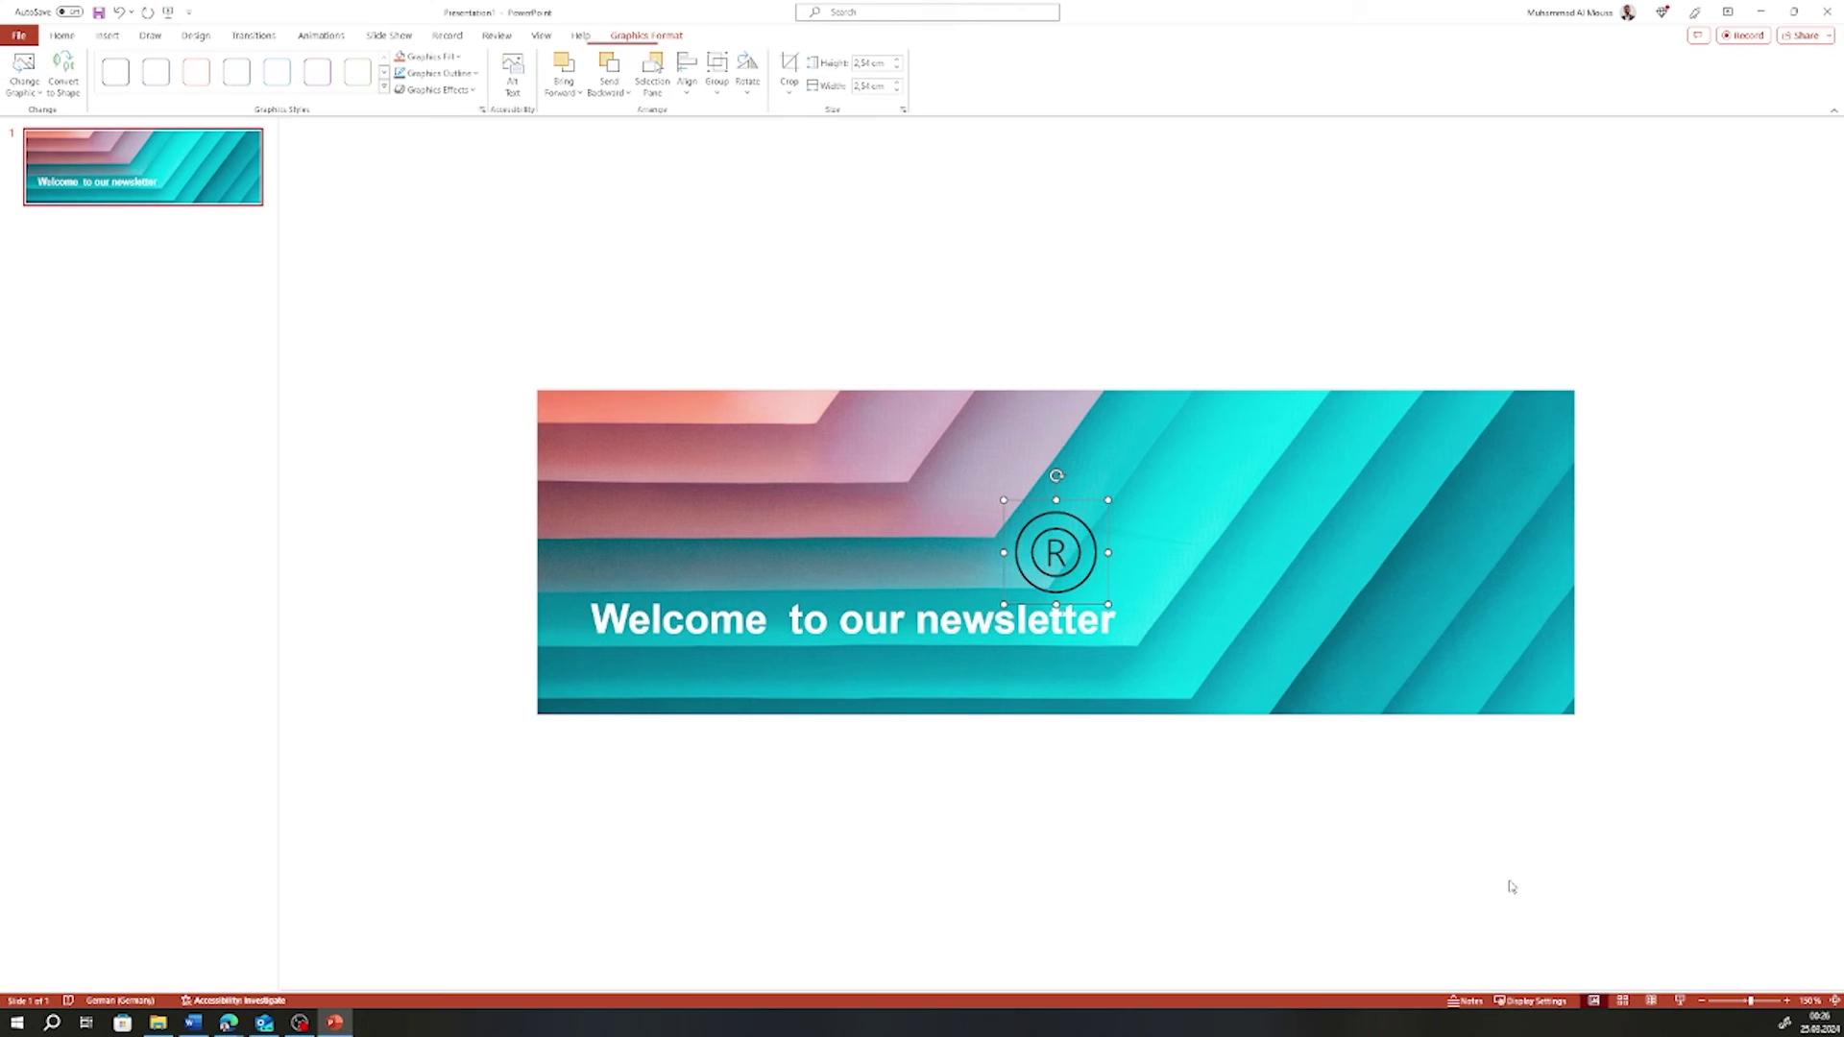
pyautogui.moveTo(1053, 543); pyautogui.dragTo(1490, 468)
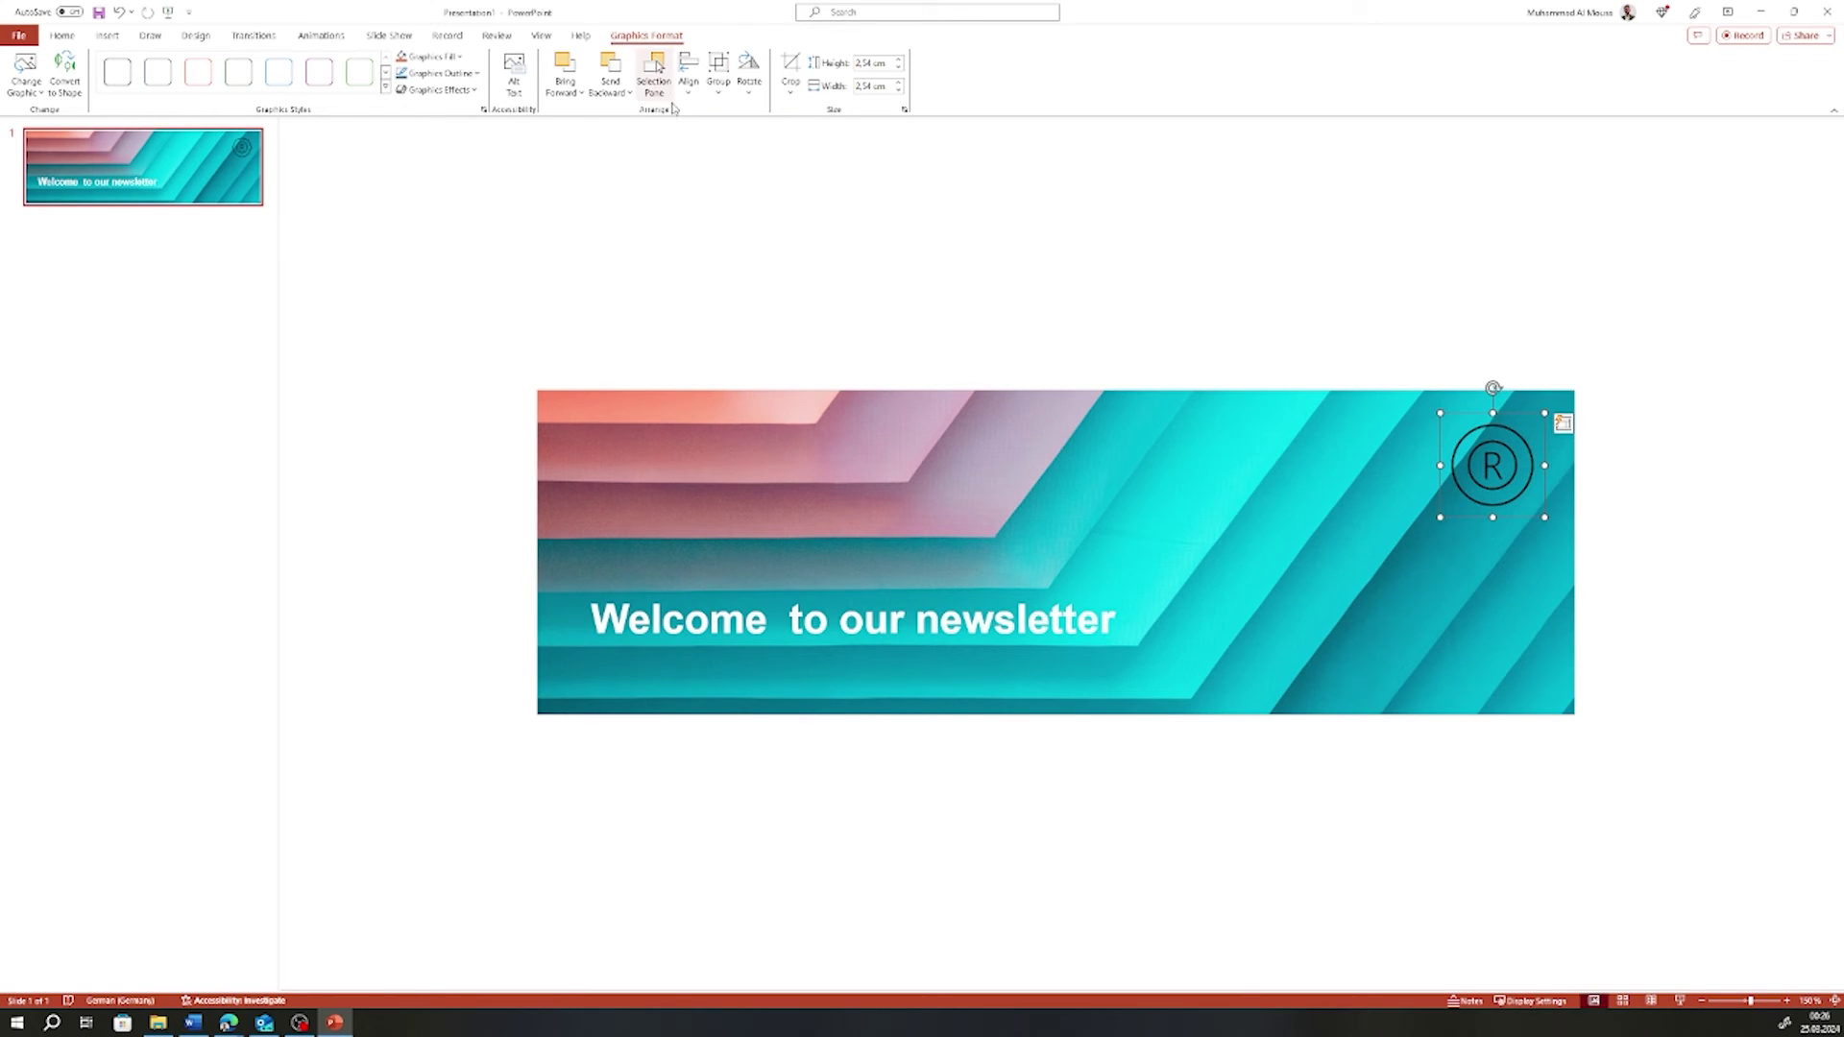
pyautogui.click(433, 56)
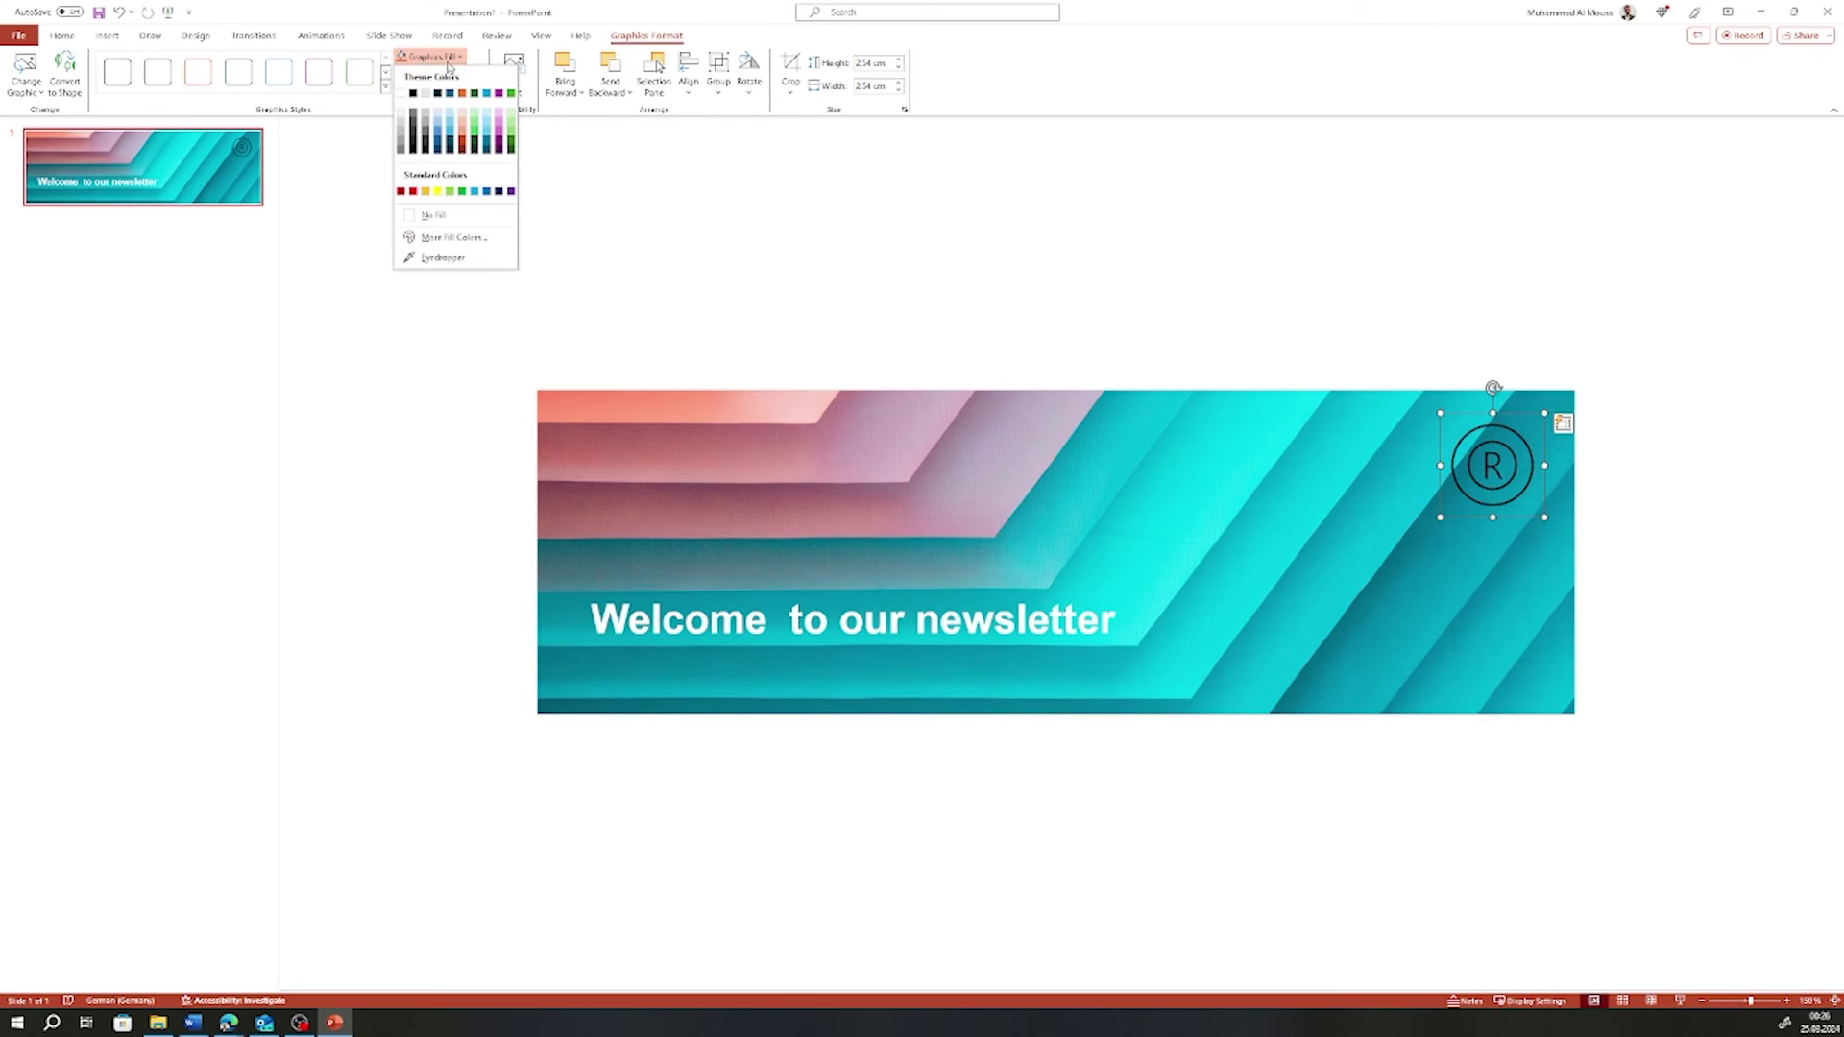
pyautogui.click(402, 94)
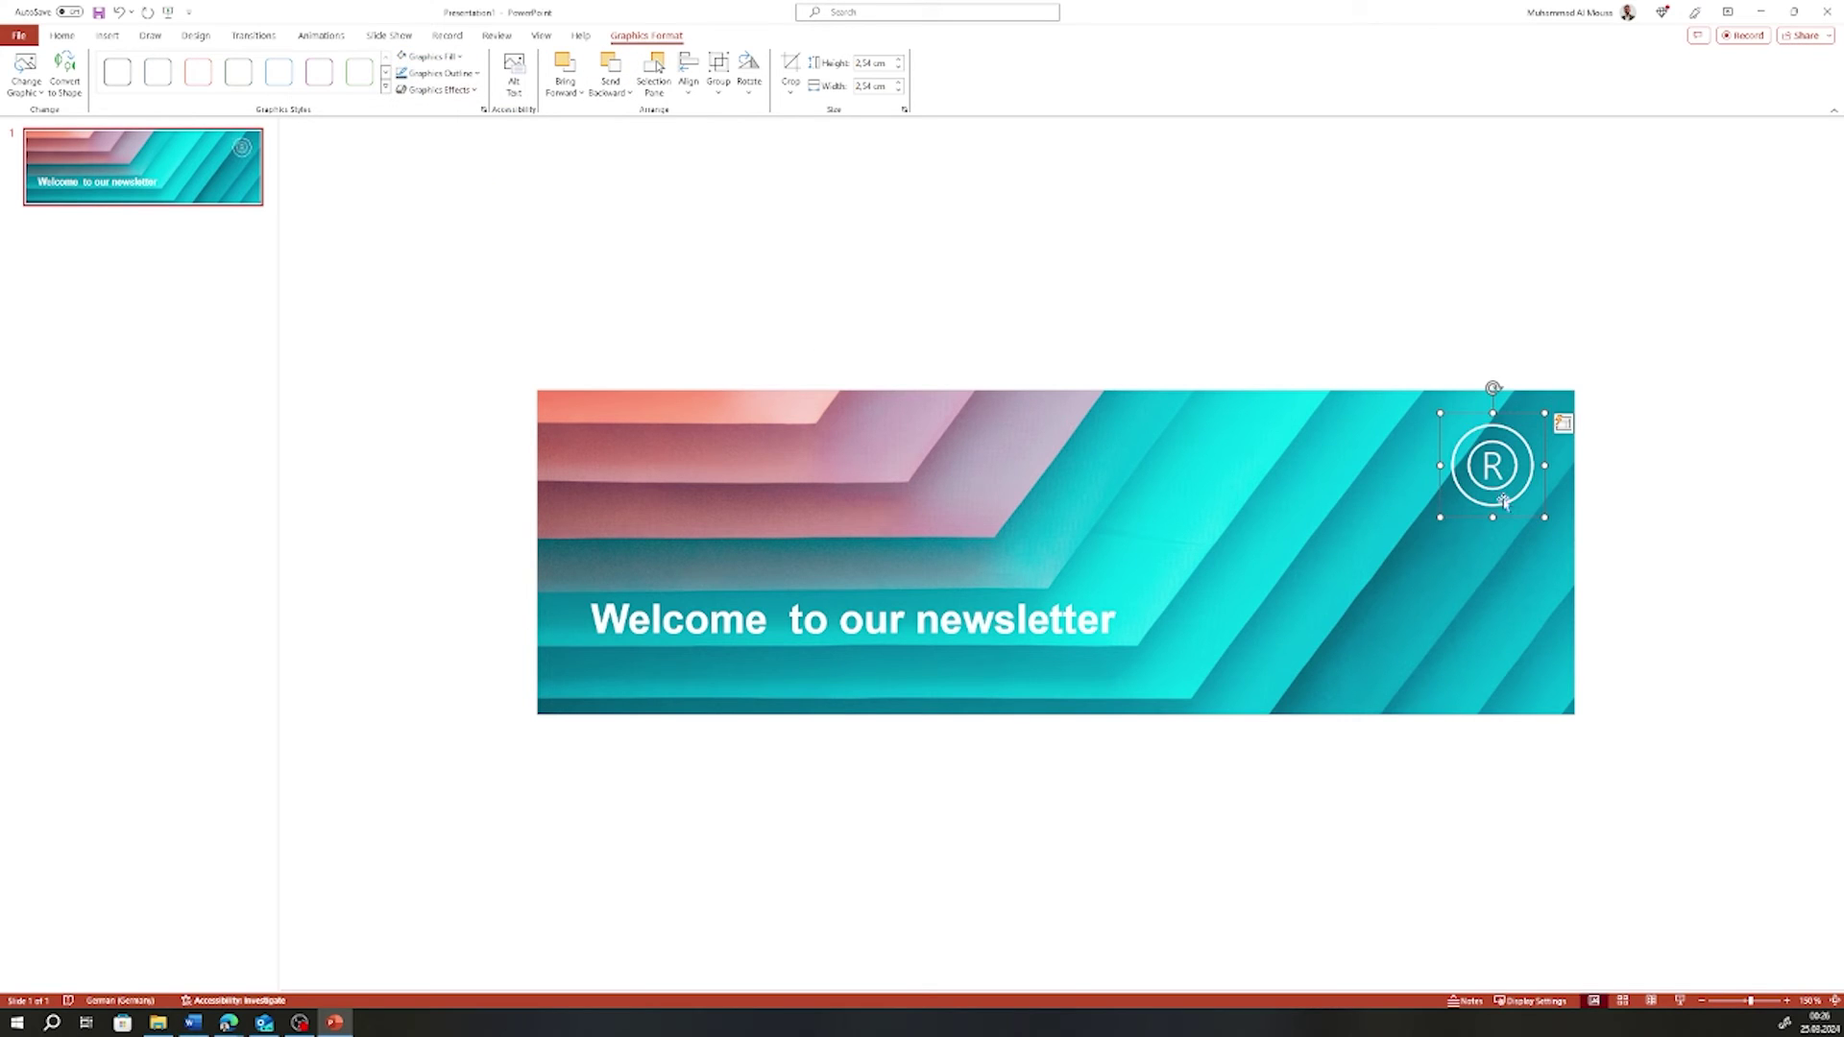
# Enlarge the ® icon slightly to about 2.88 cm and deselect it
pyautogui.moveTo(1445, 521); pyautogui.dragTo(1432, 535)
pyautogui.click(1614, 501)
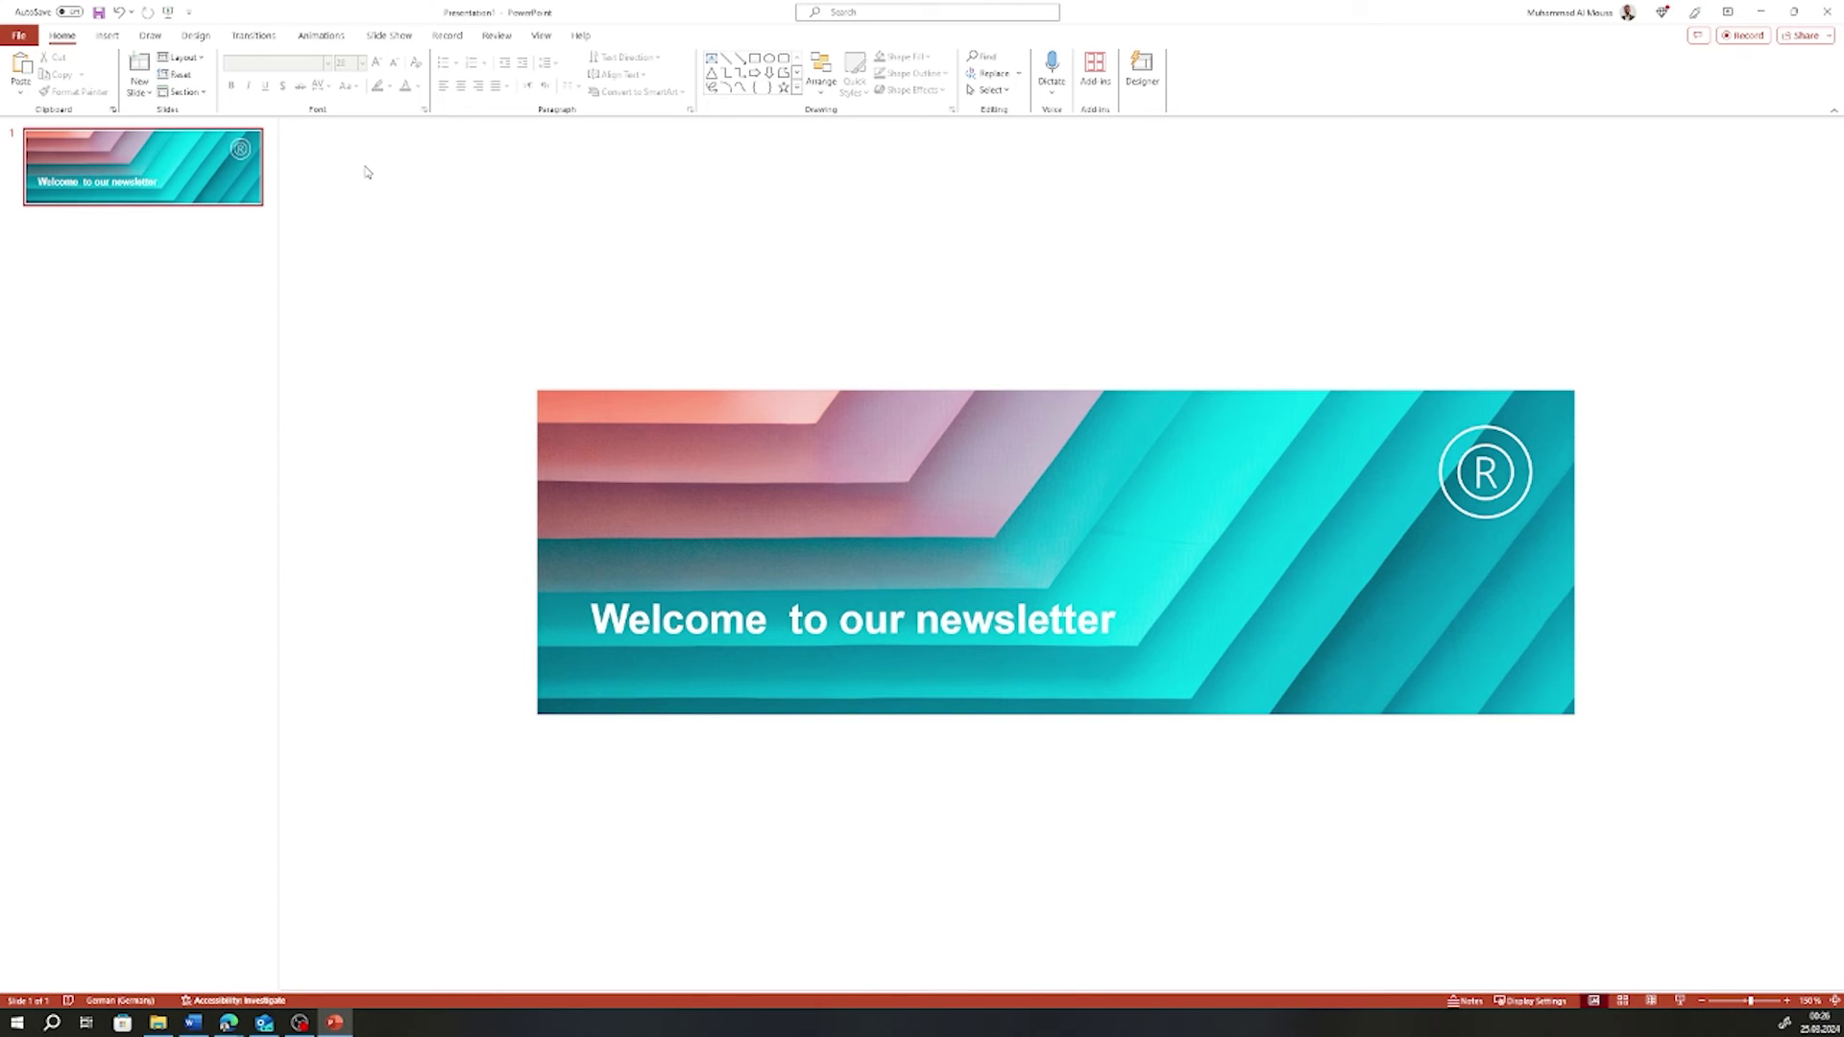
pyautogui.click(108, 36)
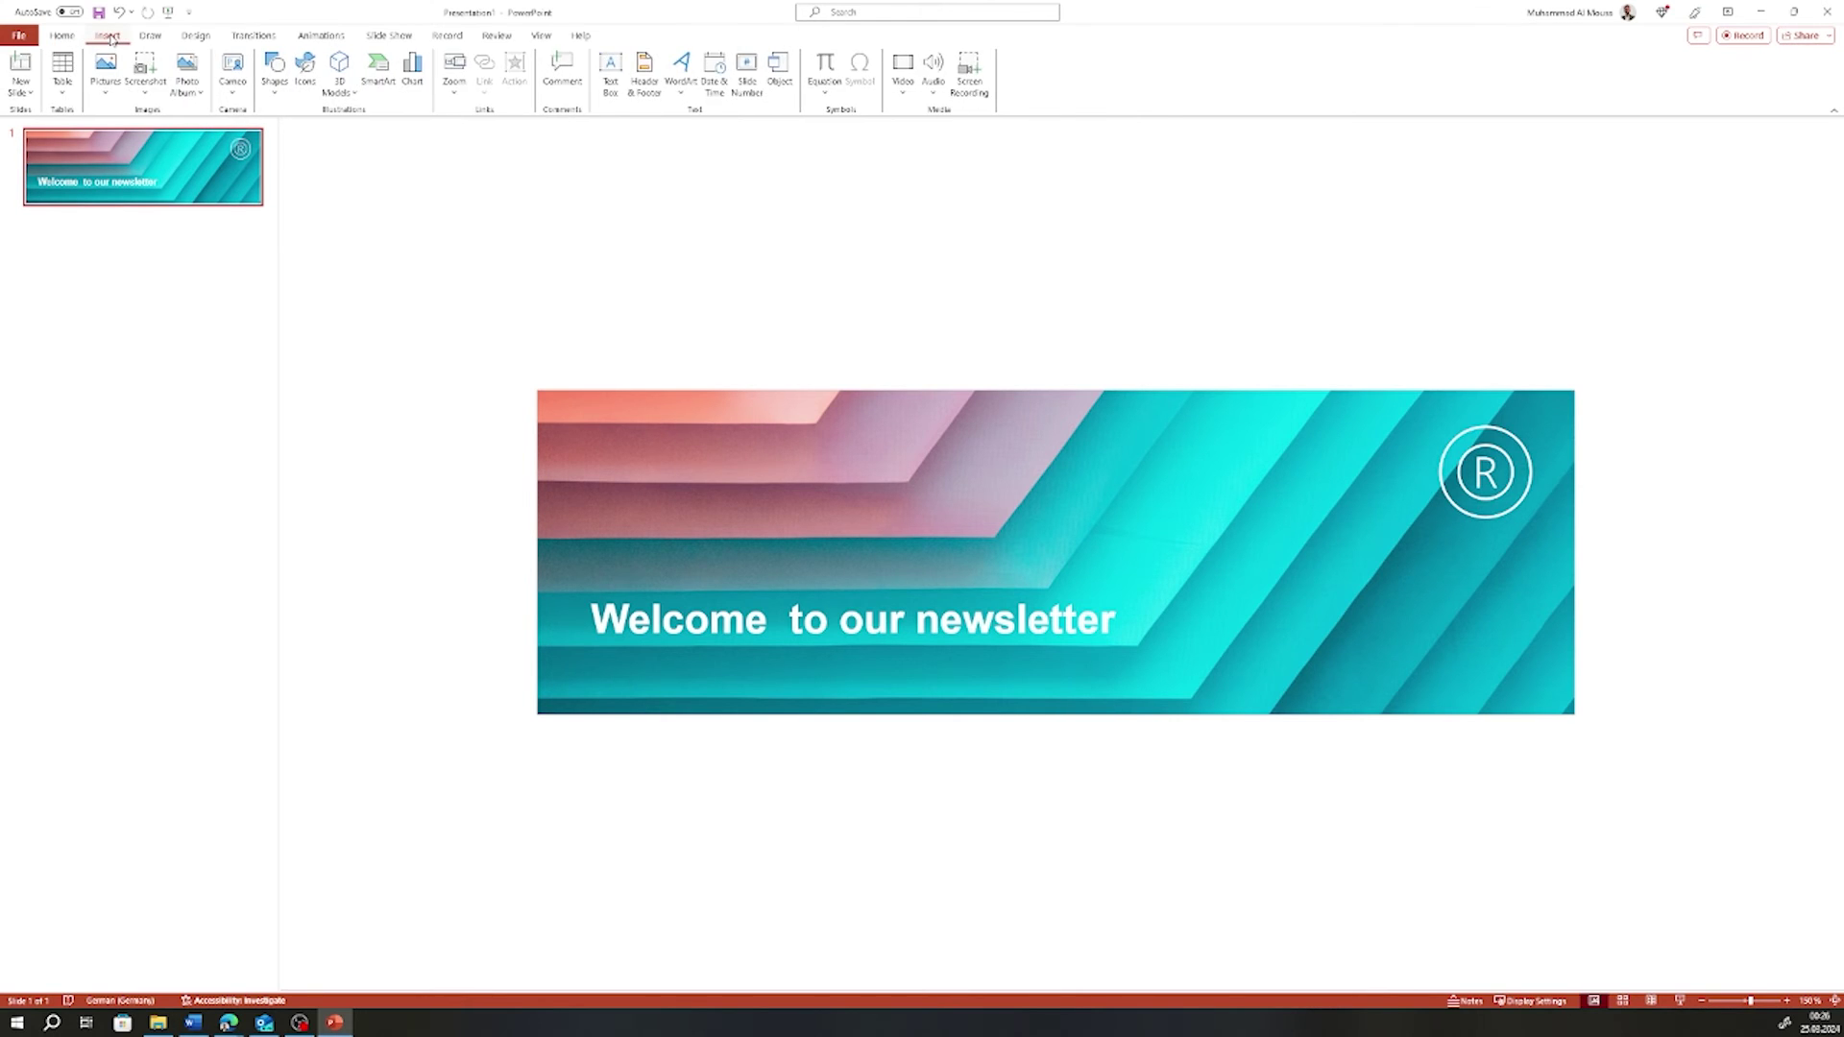
# Save the presentation to OneDrive under the name 'Banner Tutorial'
pyautogui.click(19, 36)
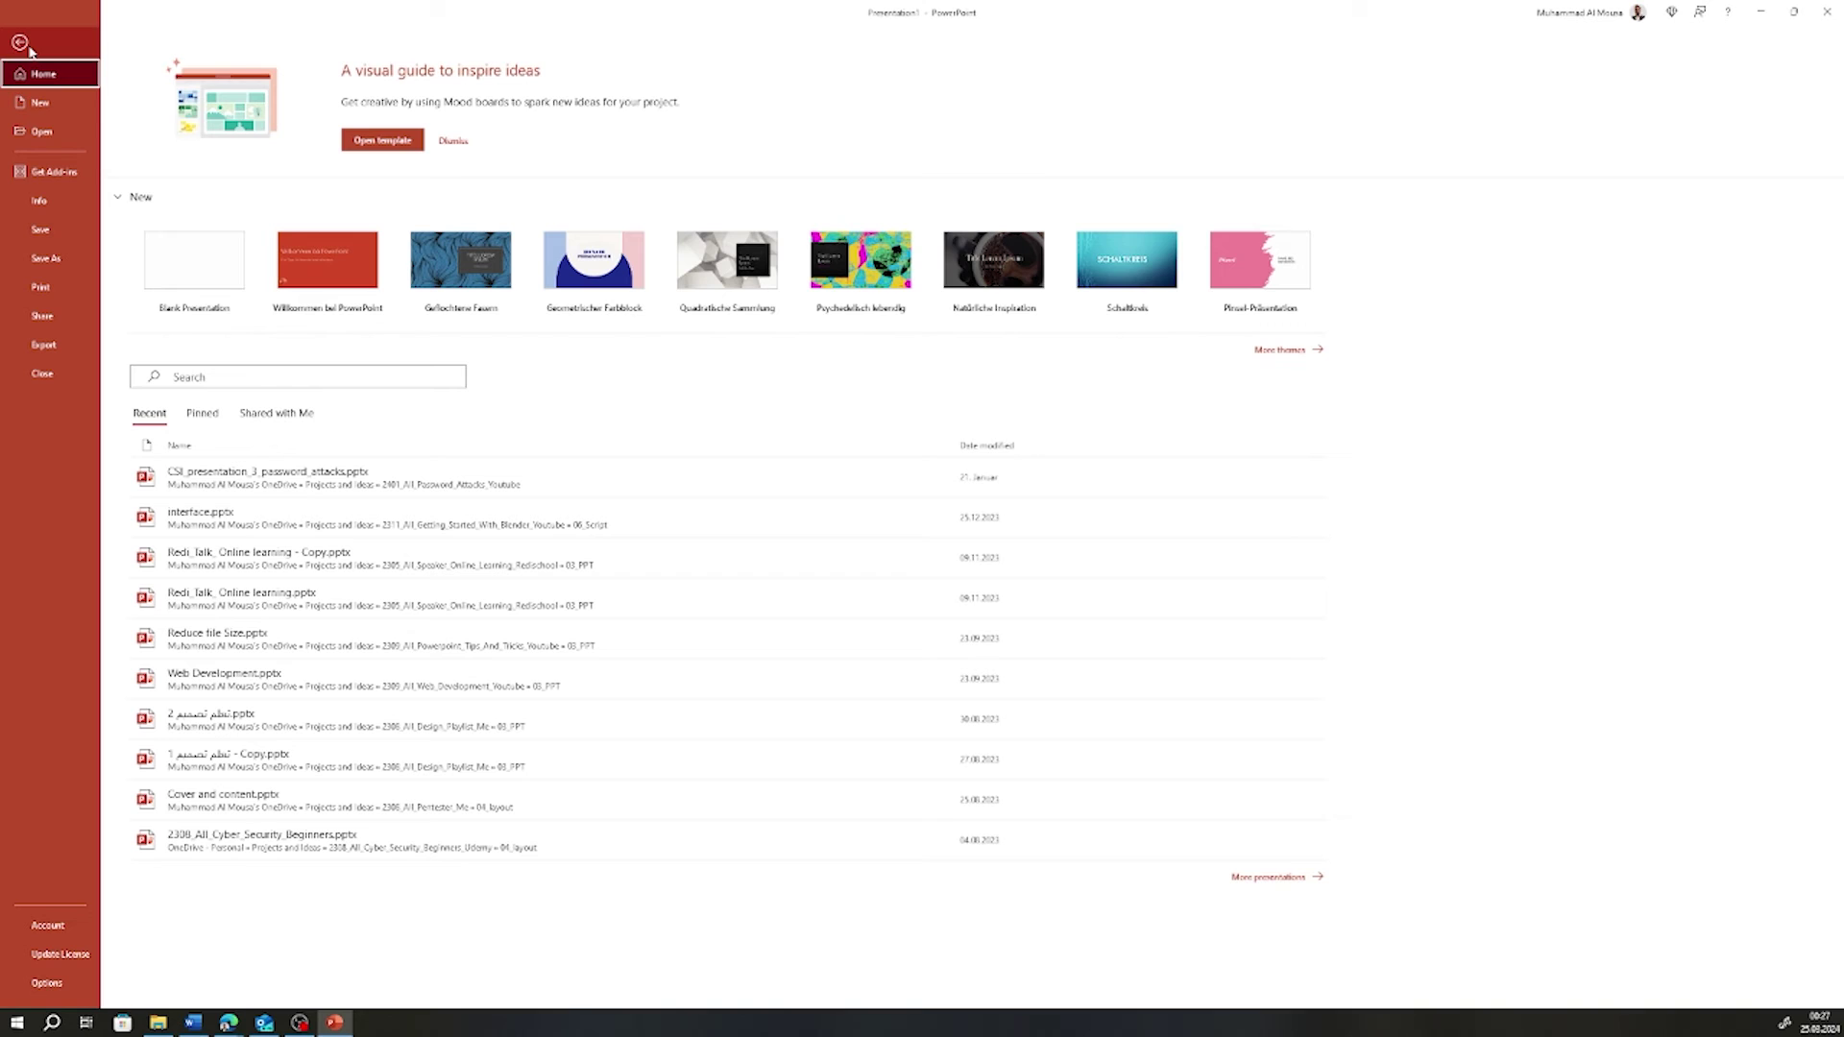
pyautogui.click(39, 233)
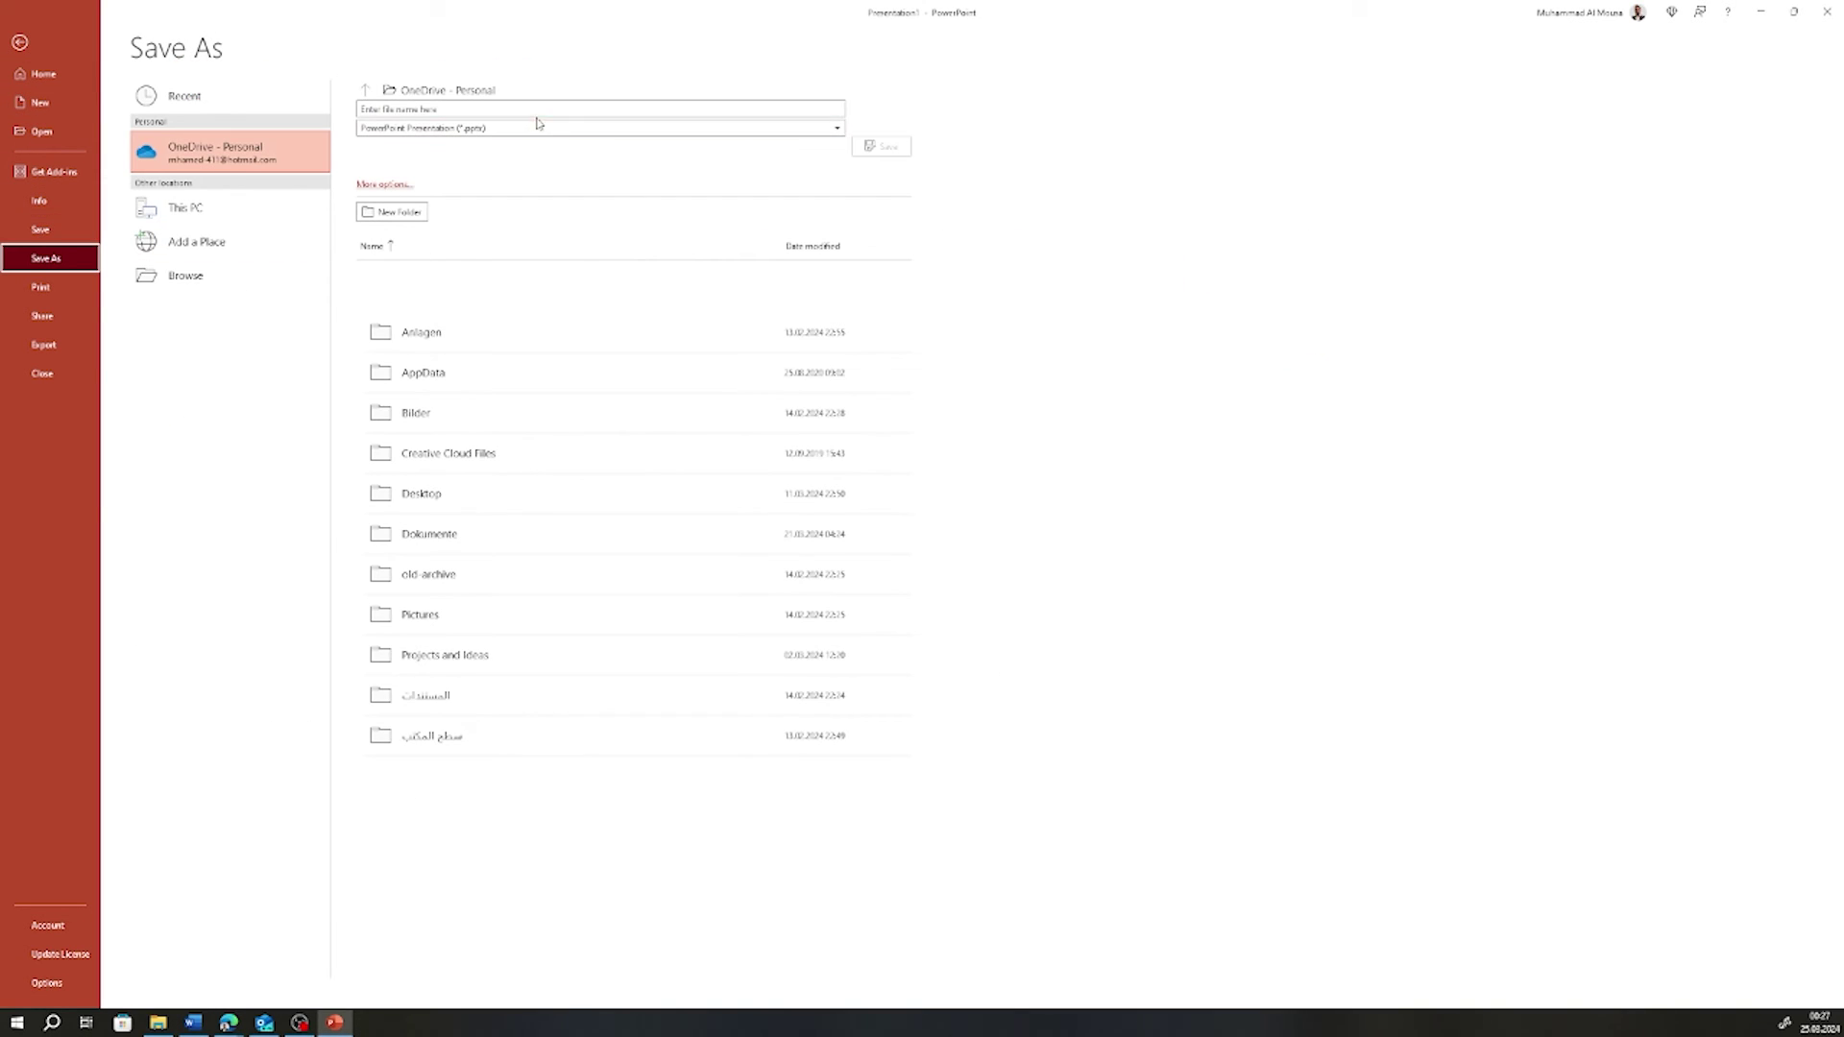
pyautogui.click(462, 110)
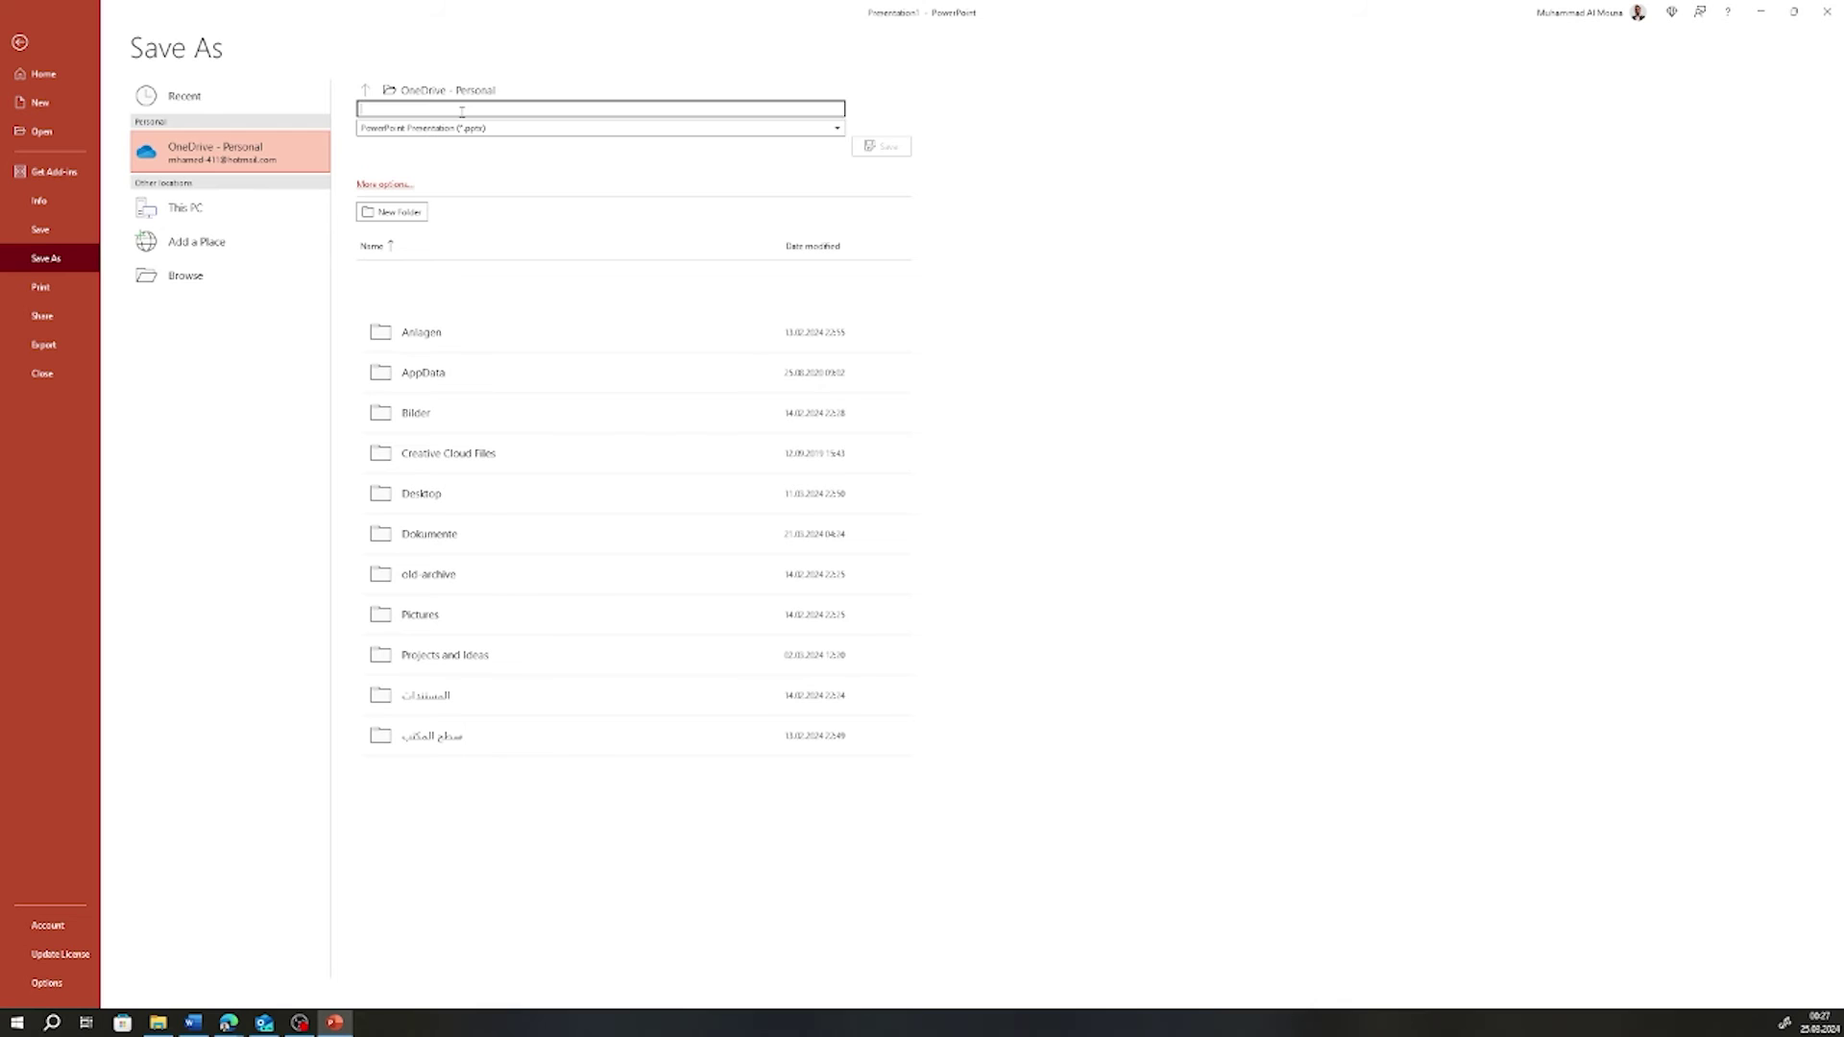
pyautogui.write('Banner Tutorial')
pyautogui.click(902, 150)
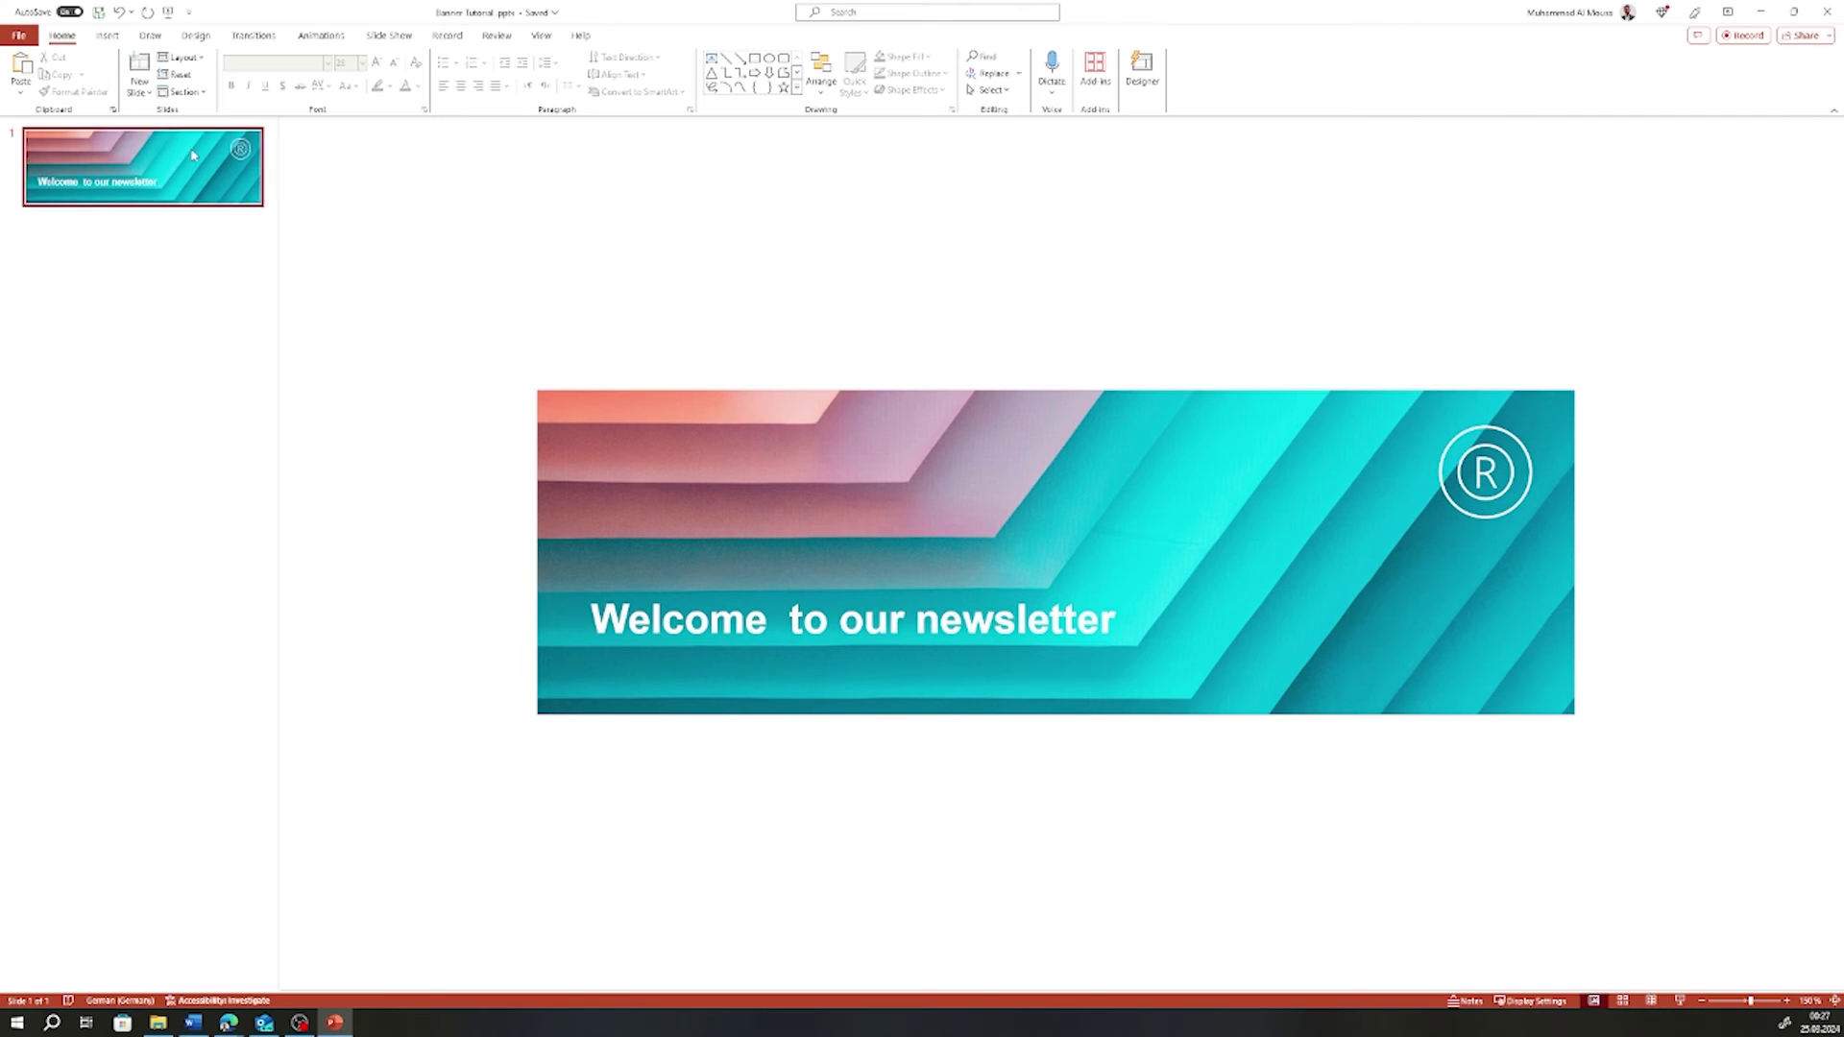
pyautogui.click(21, 36)
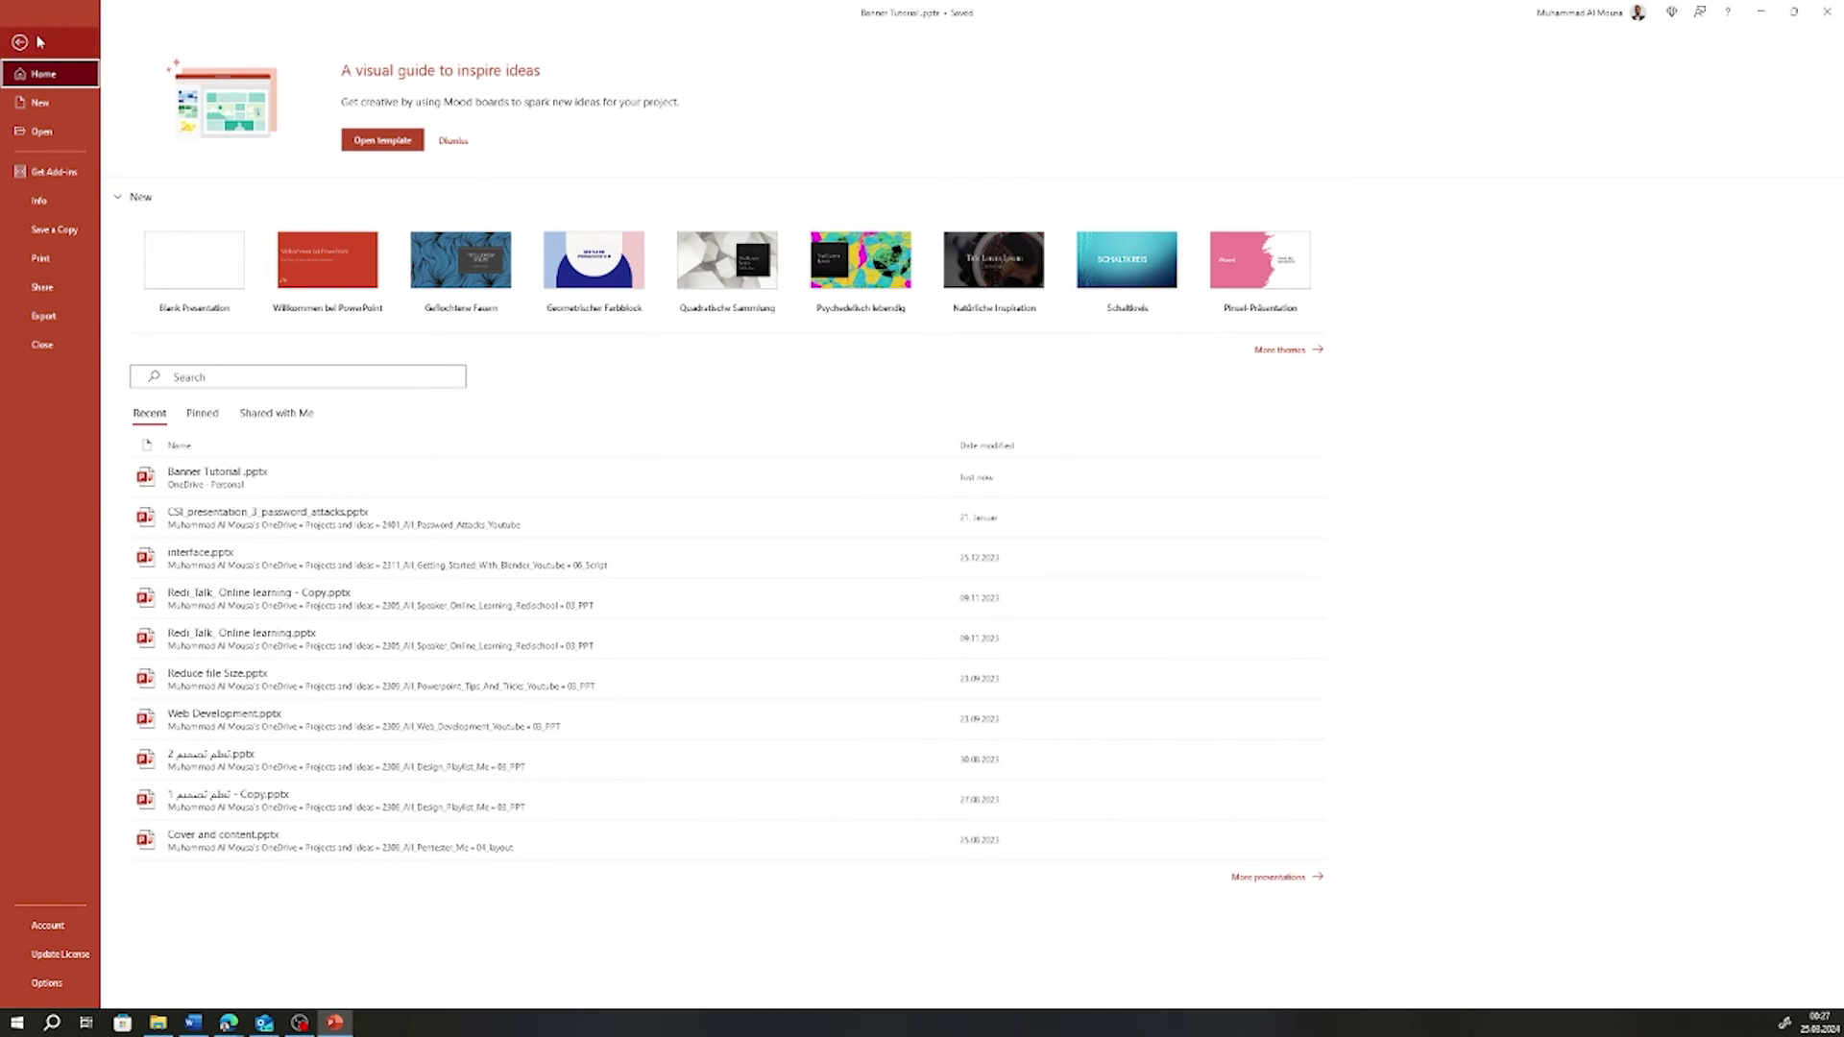
# Export just the current slide as a JPEG copy, Banner Tutorial.jpg, into Documents
pyautogui.click(60, 230)
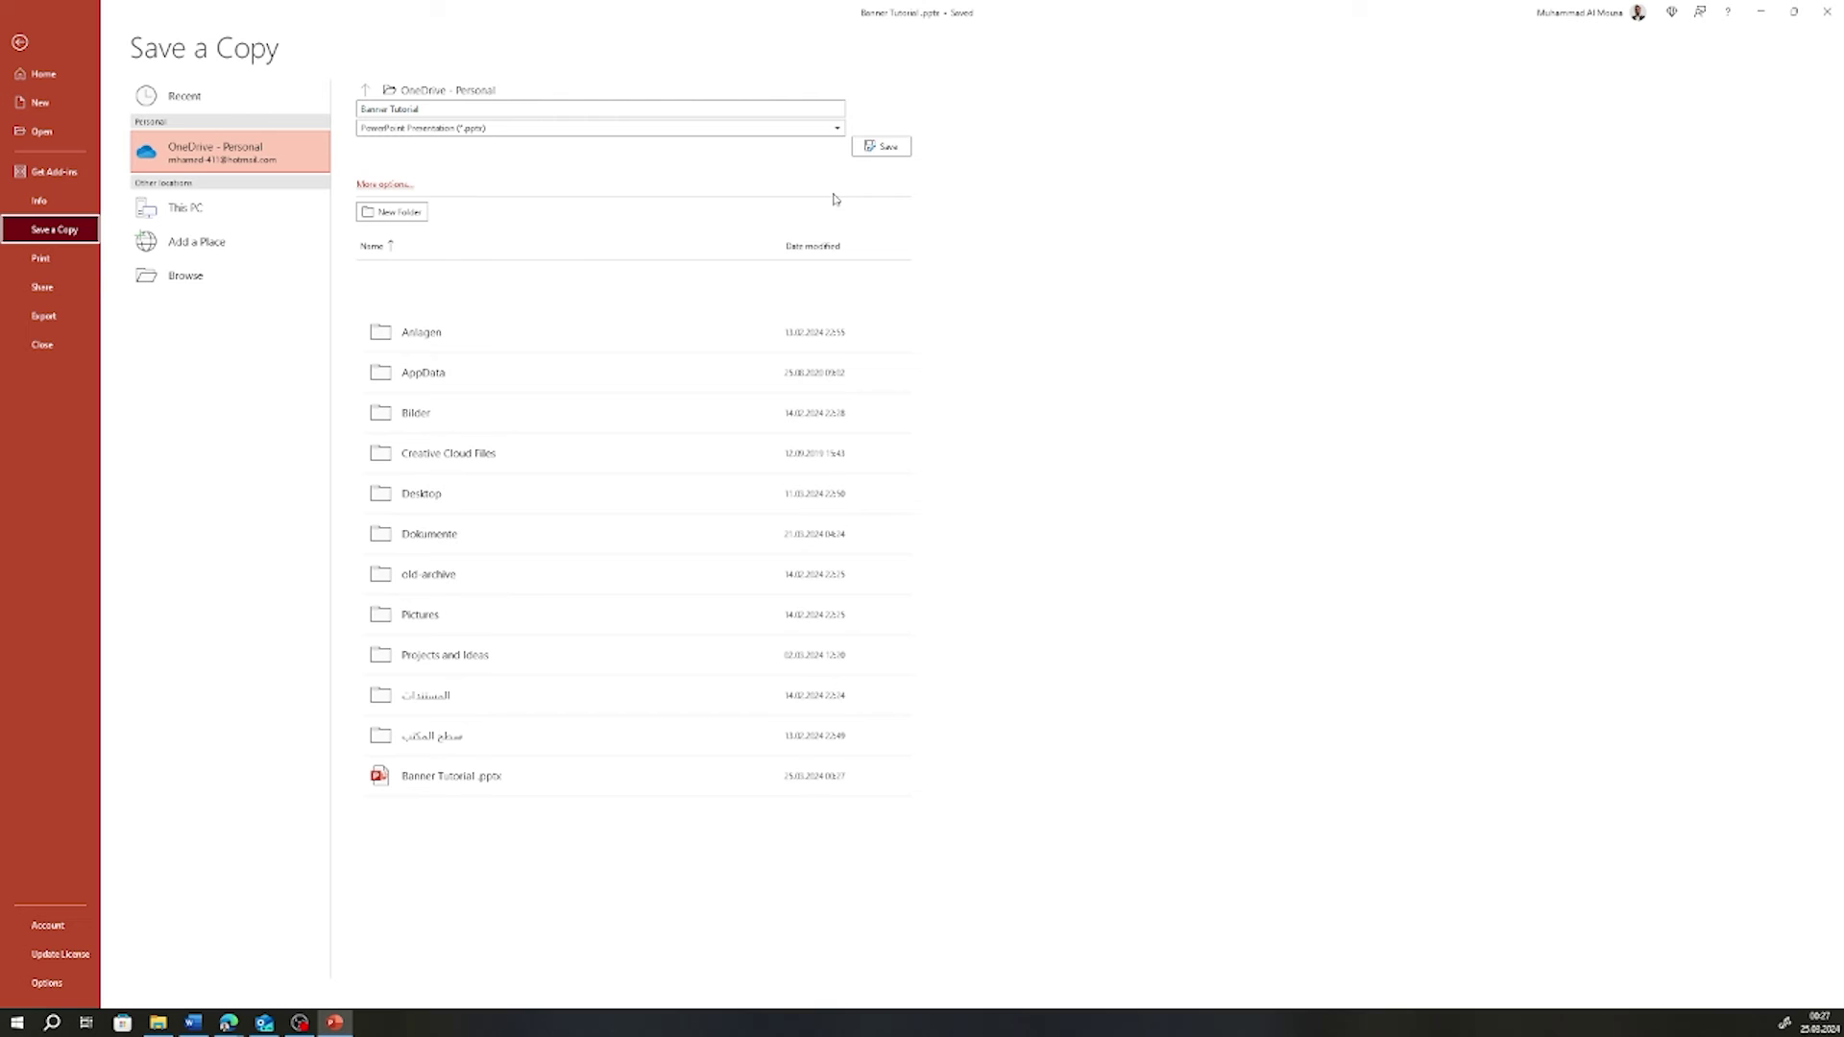
pyautogui.click(517, 132)
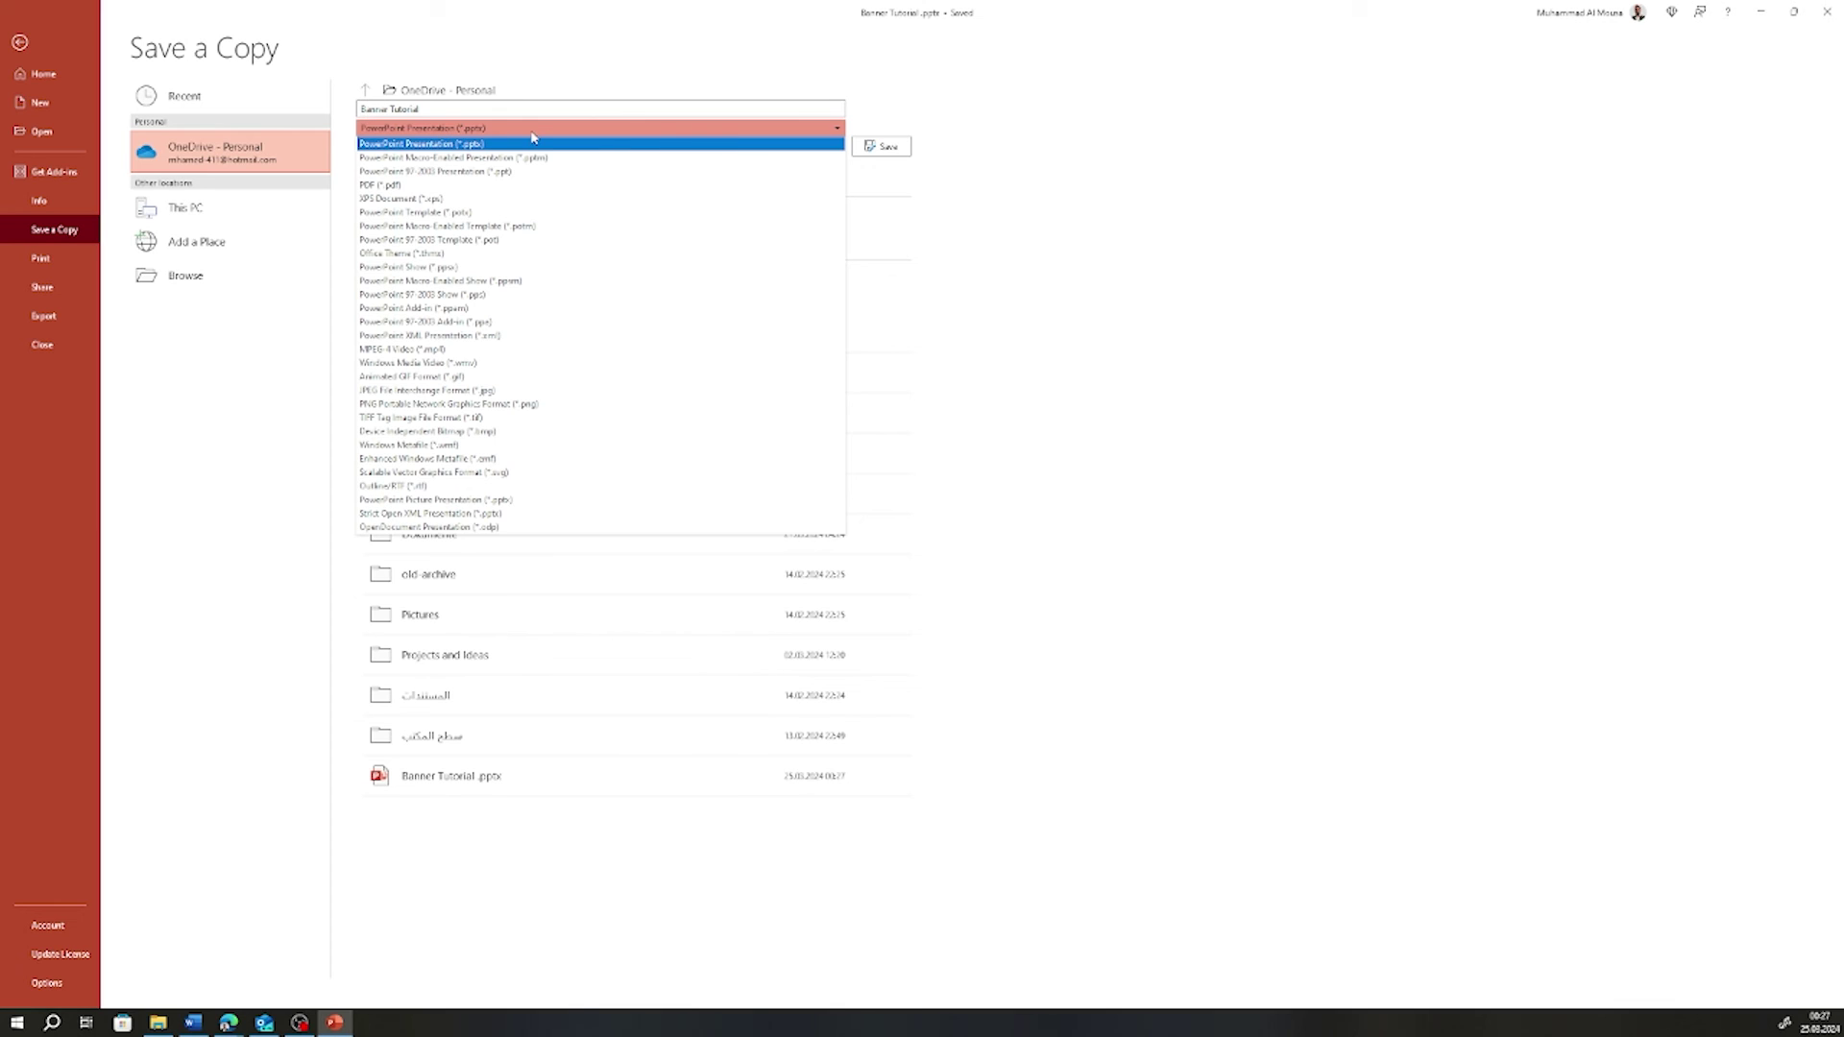
pyautogui.click(485, 391)
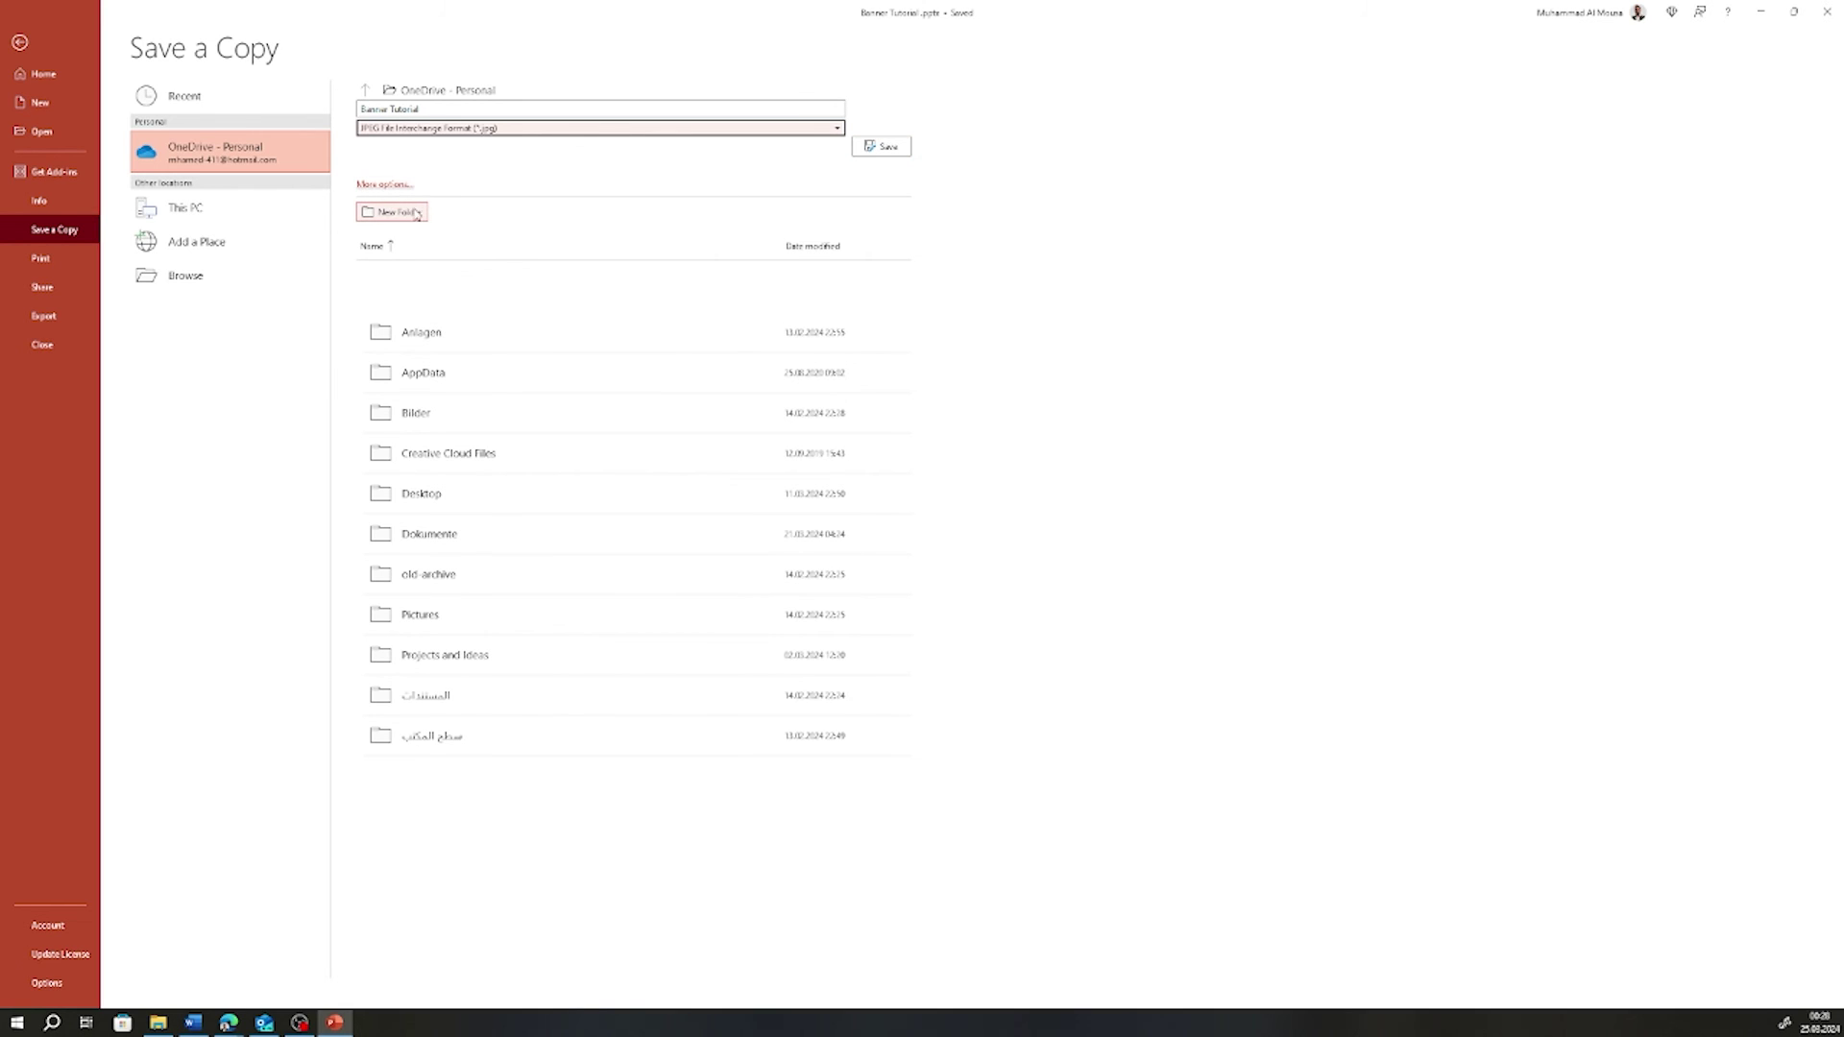
pyautogui.click(225, 290)
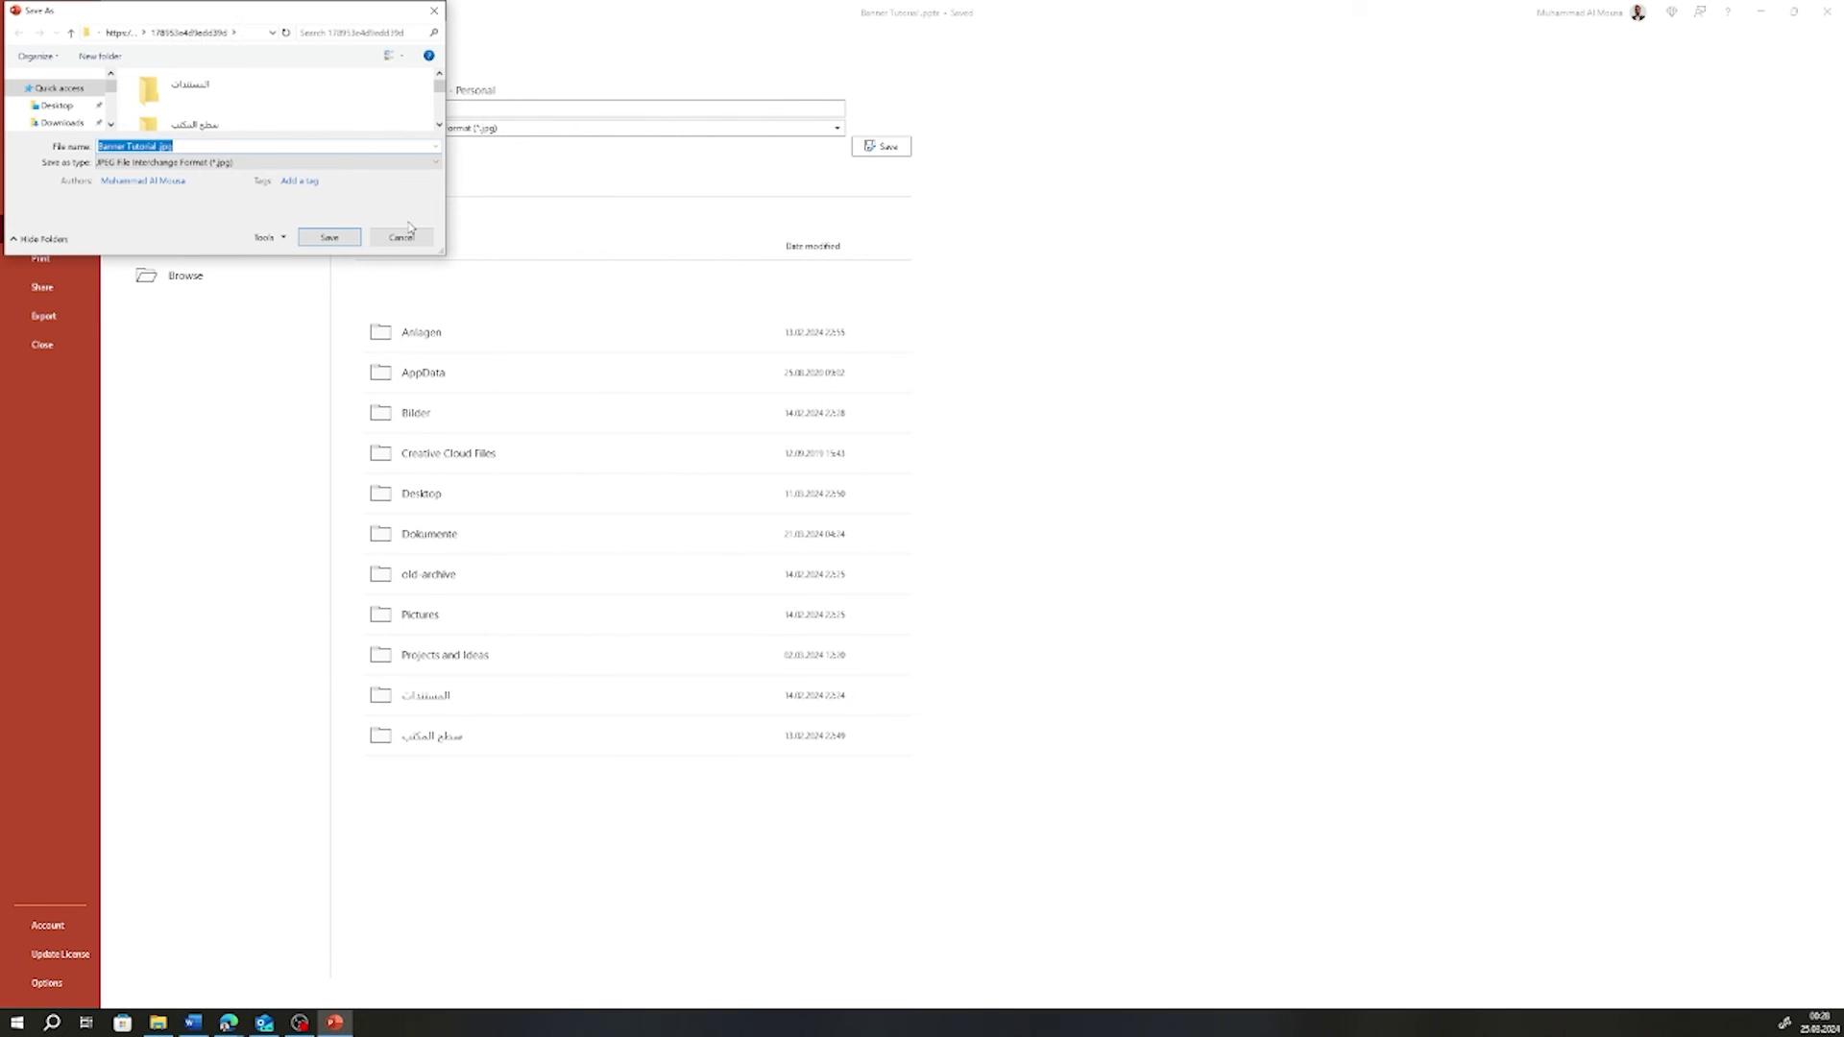
pyautogui.scroll(-3, 81, 115)
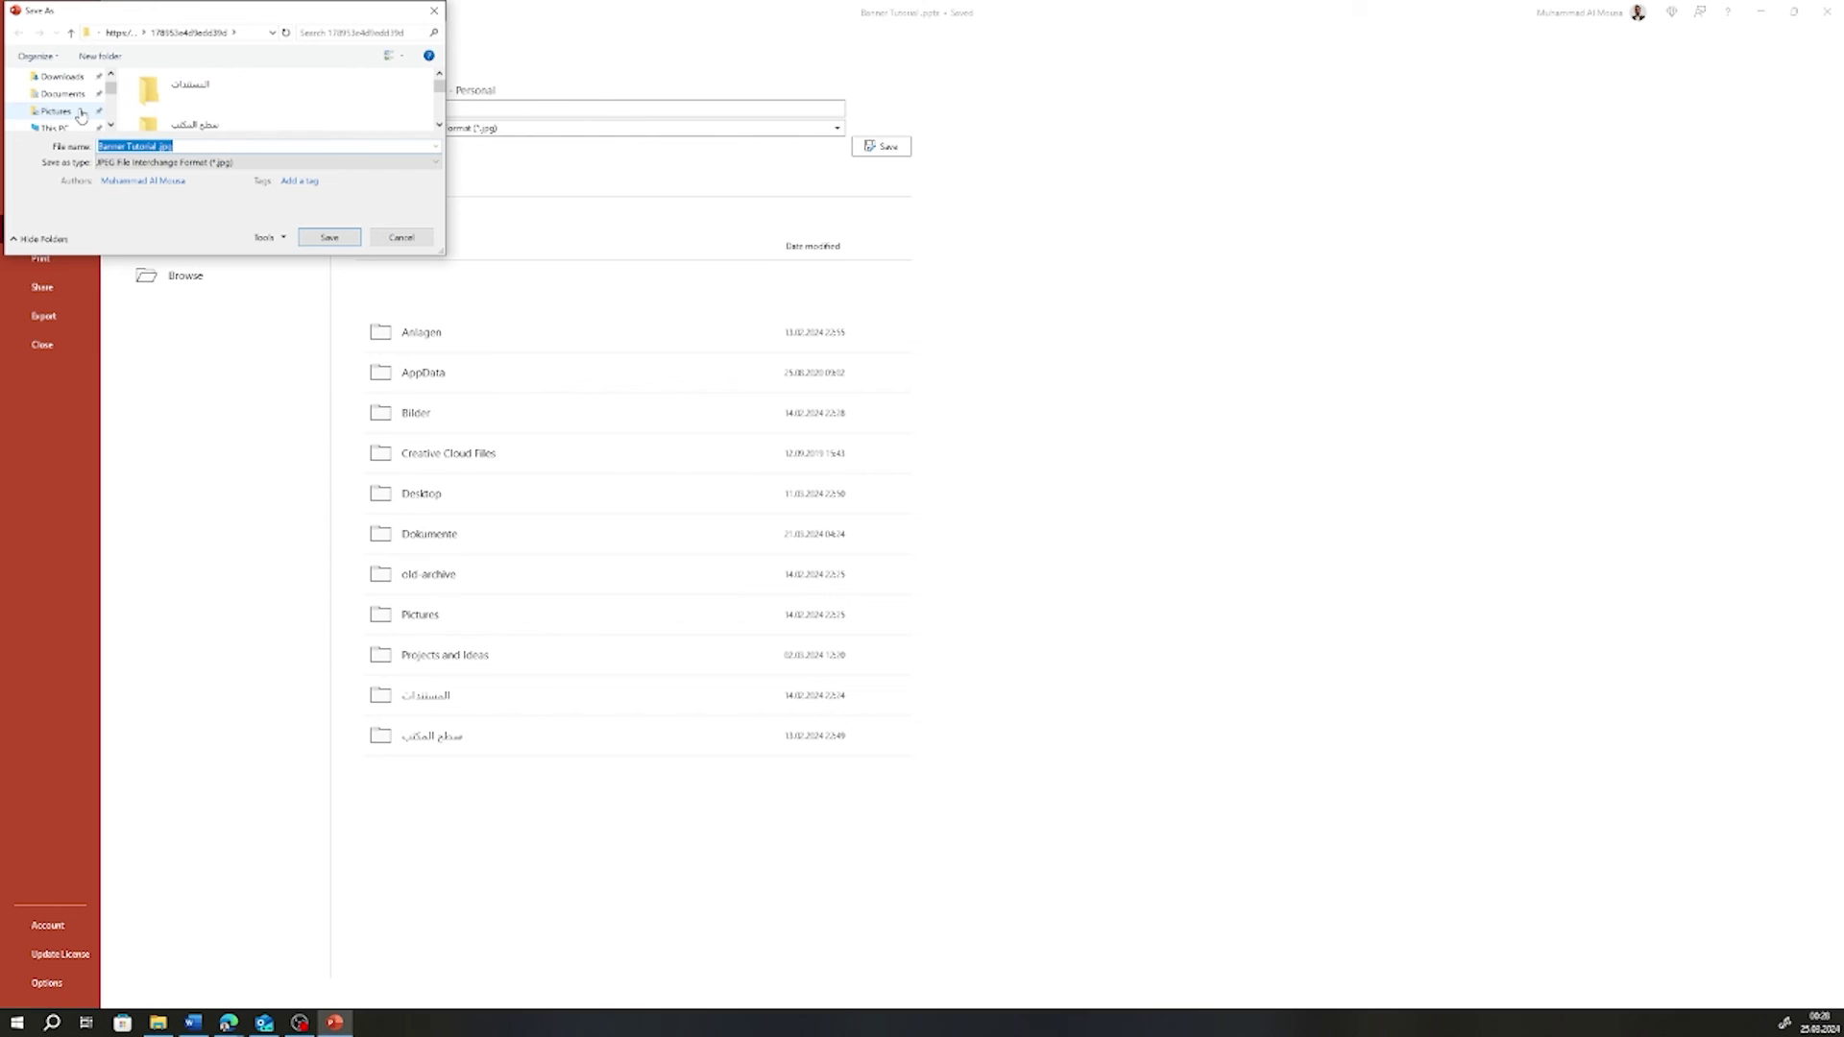
pyautogui.click(63, 95)
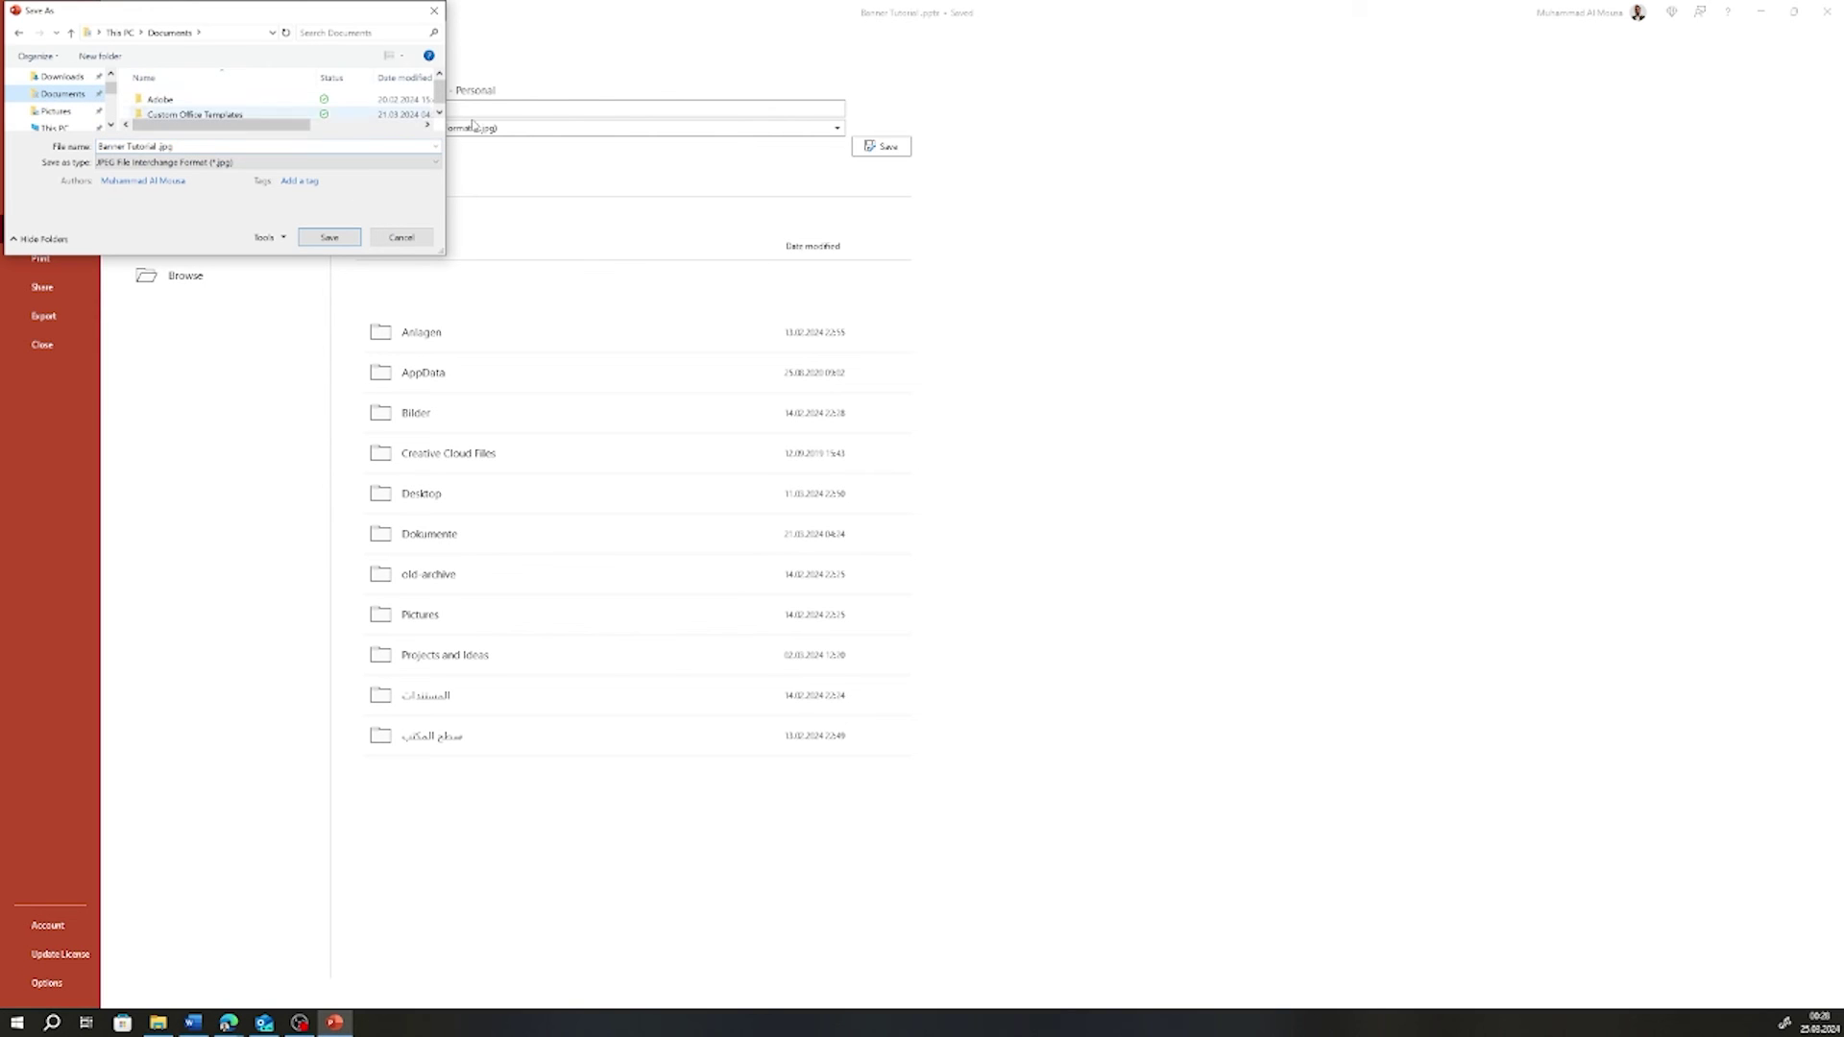
pyautogui.moveTo(539, 324); pyautogui.dragTo(1384, 659)
pyautogui.click(1251, 644)
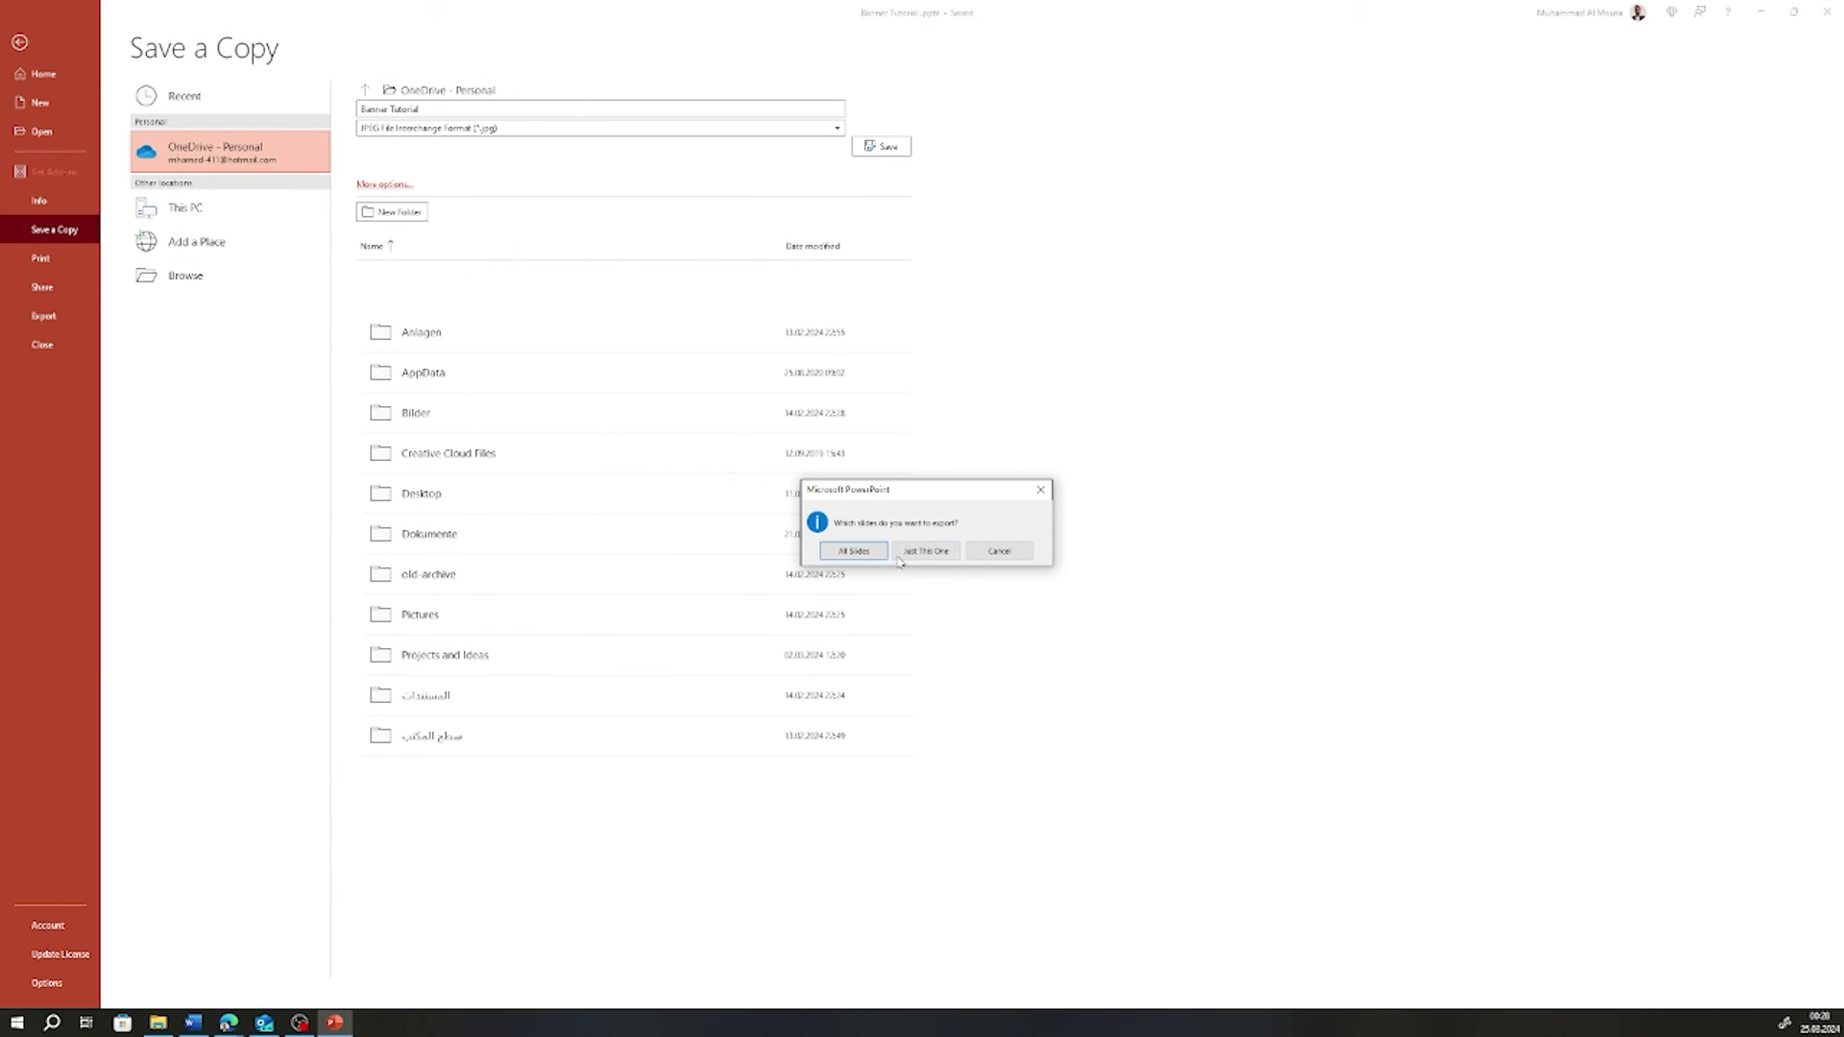
pyautogui.click(912, 553)
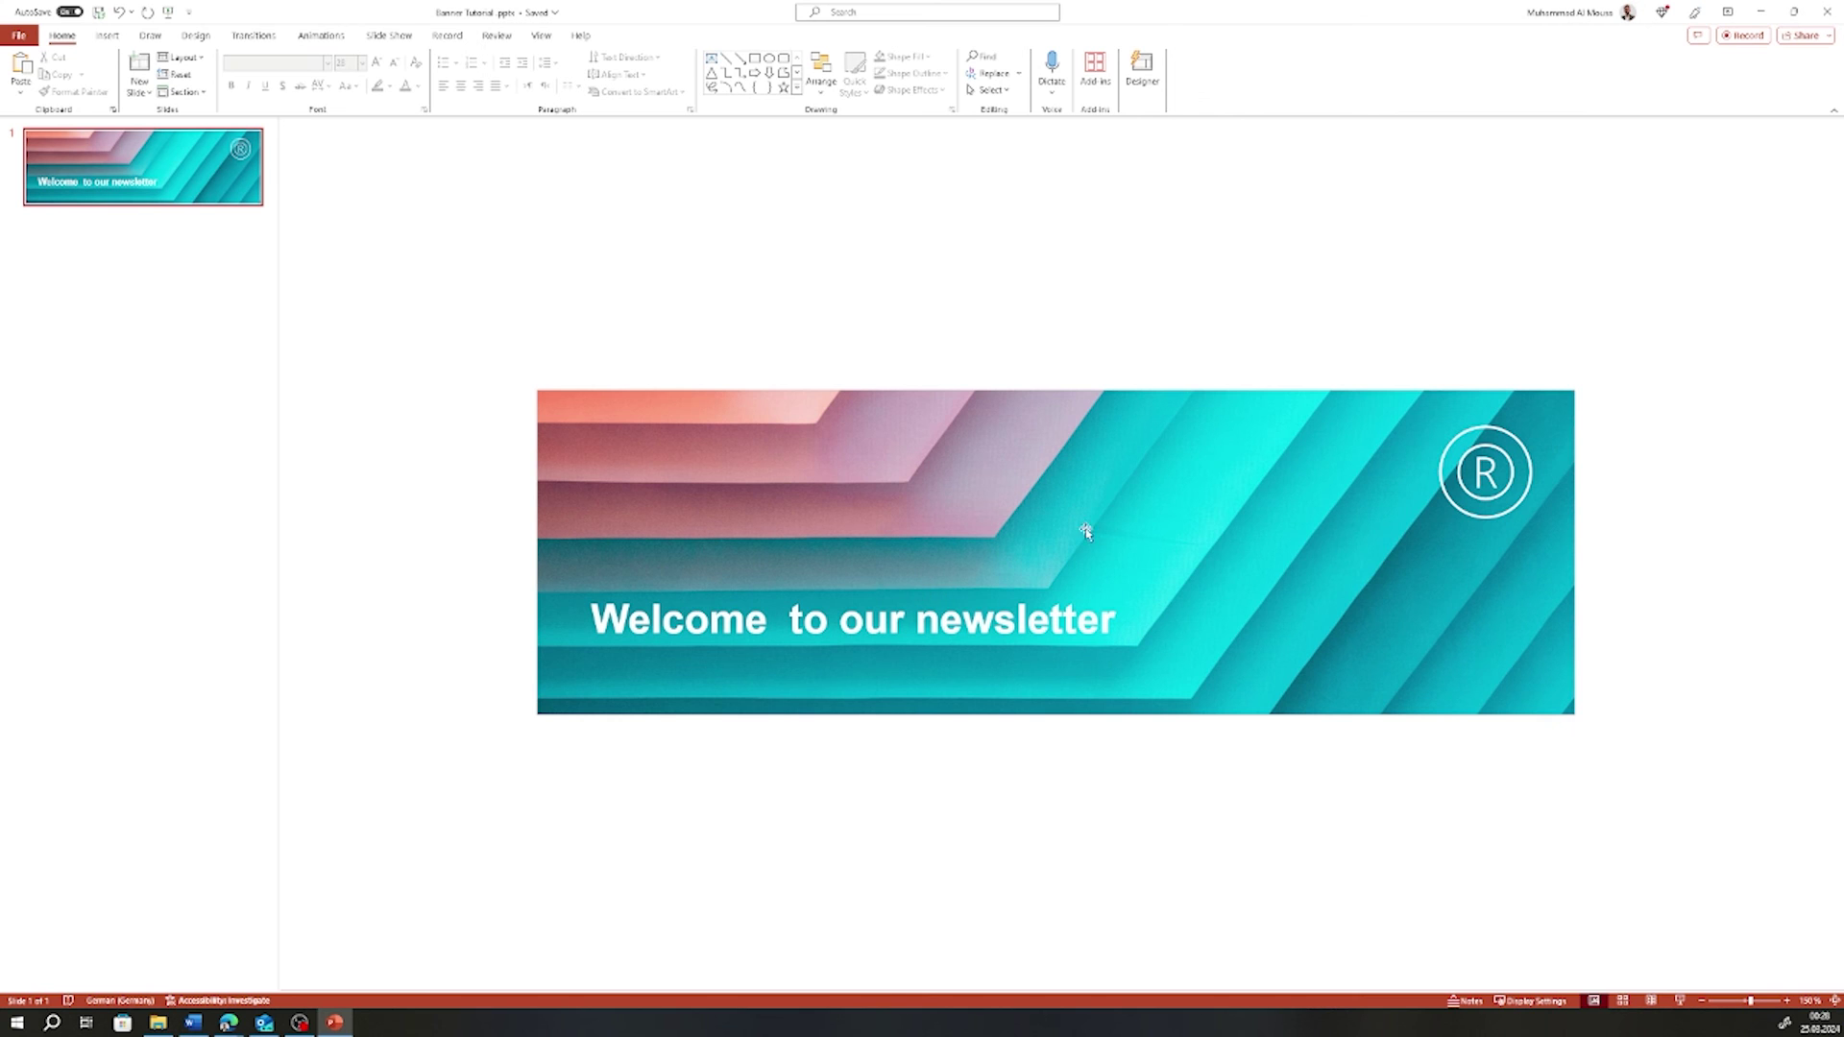
# Minimise PowerPoint and view the exported Banner Tutorial.jpg in Windows Photos
pyautogui.click(1761, 12)
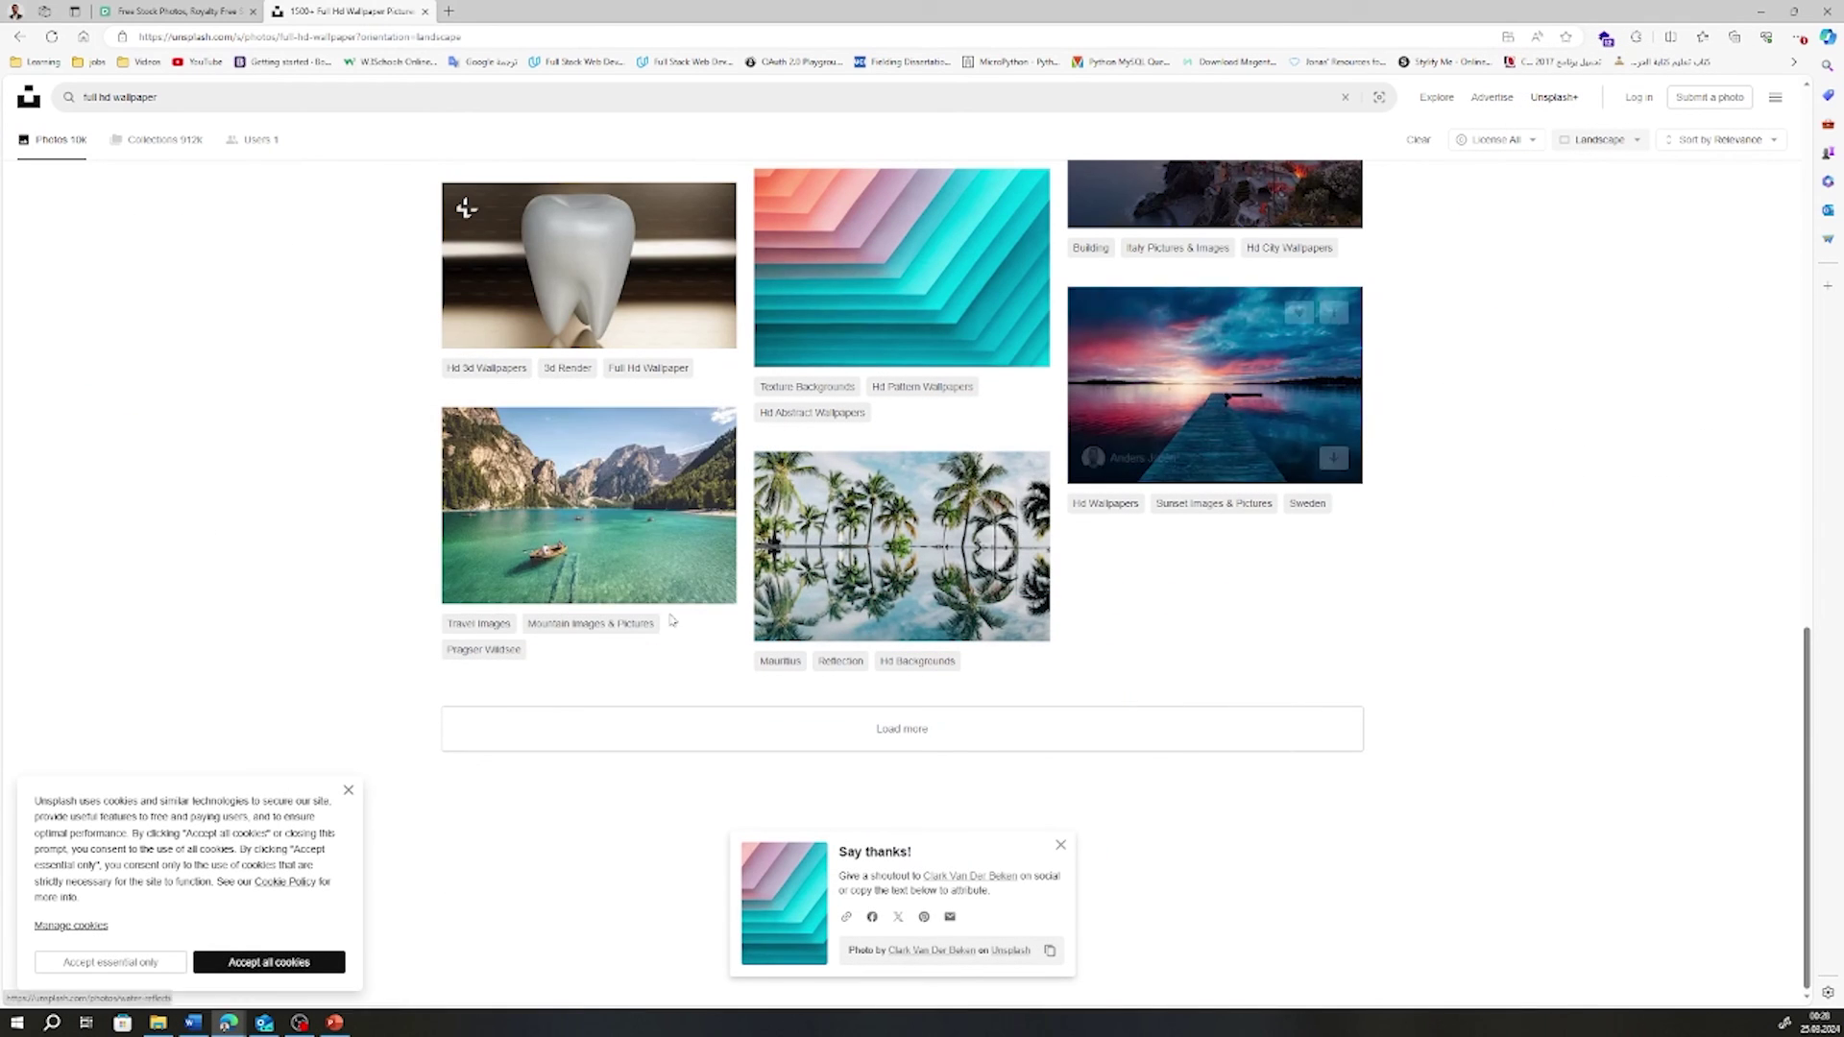
pyautogui.click(149, 1025)
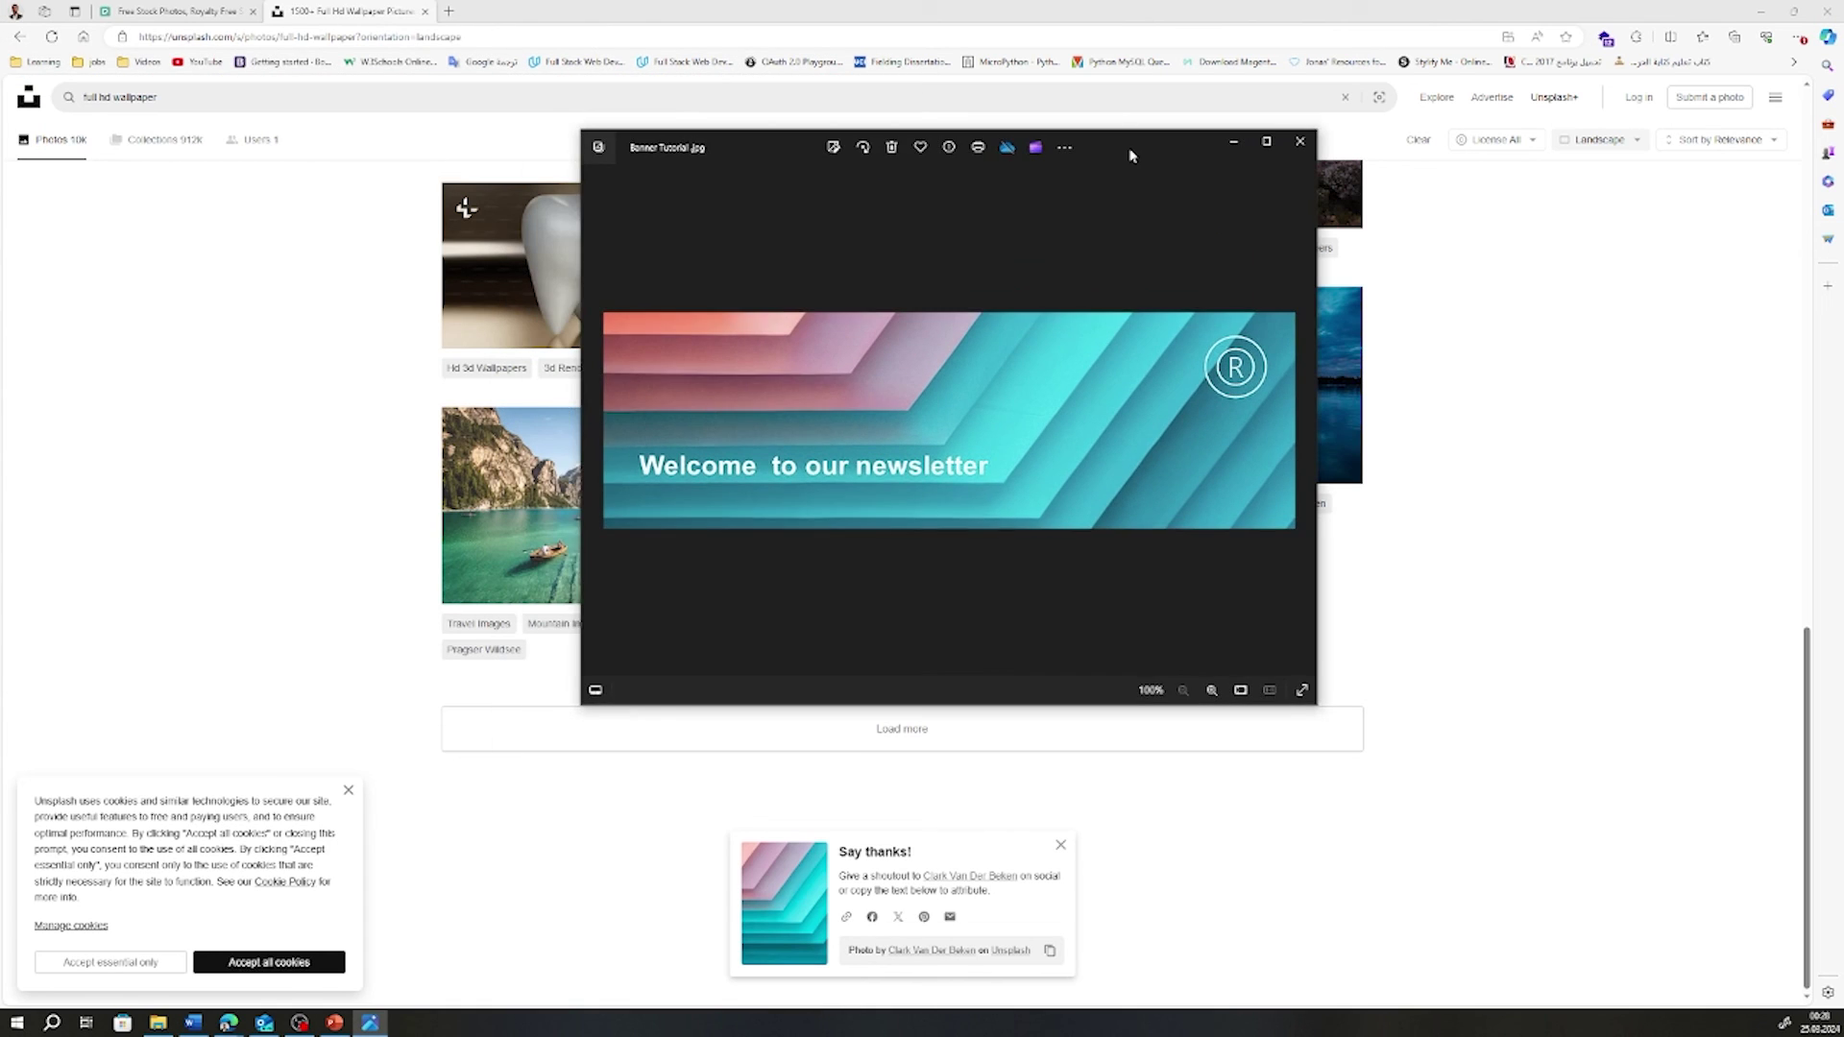
pyautogui.moveTo(1118, 154); pyautogui.dragTo(1148, 187)
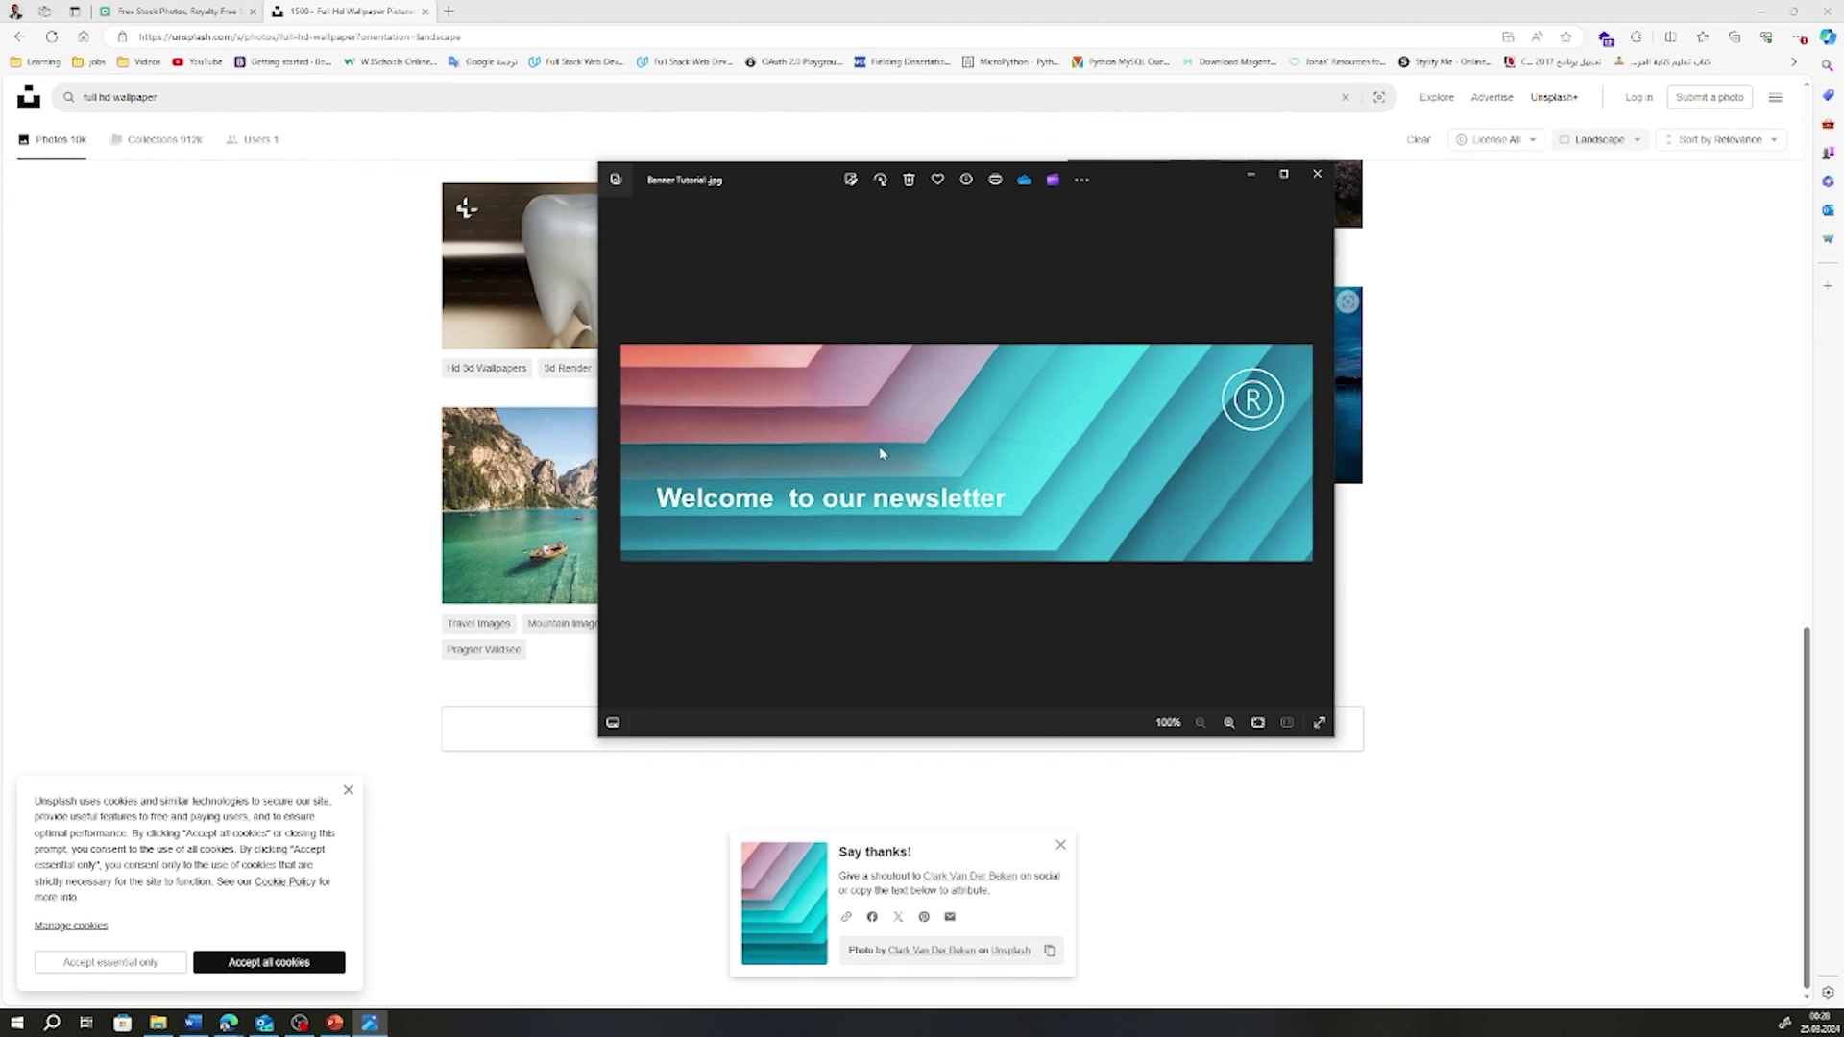
# Bring File Explorer forward and enlarge it to confirm Banner Tutorial.jpg is 960 x 300
pyautogui.hotkey('alt', 'Tab')
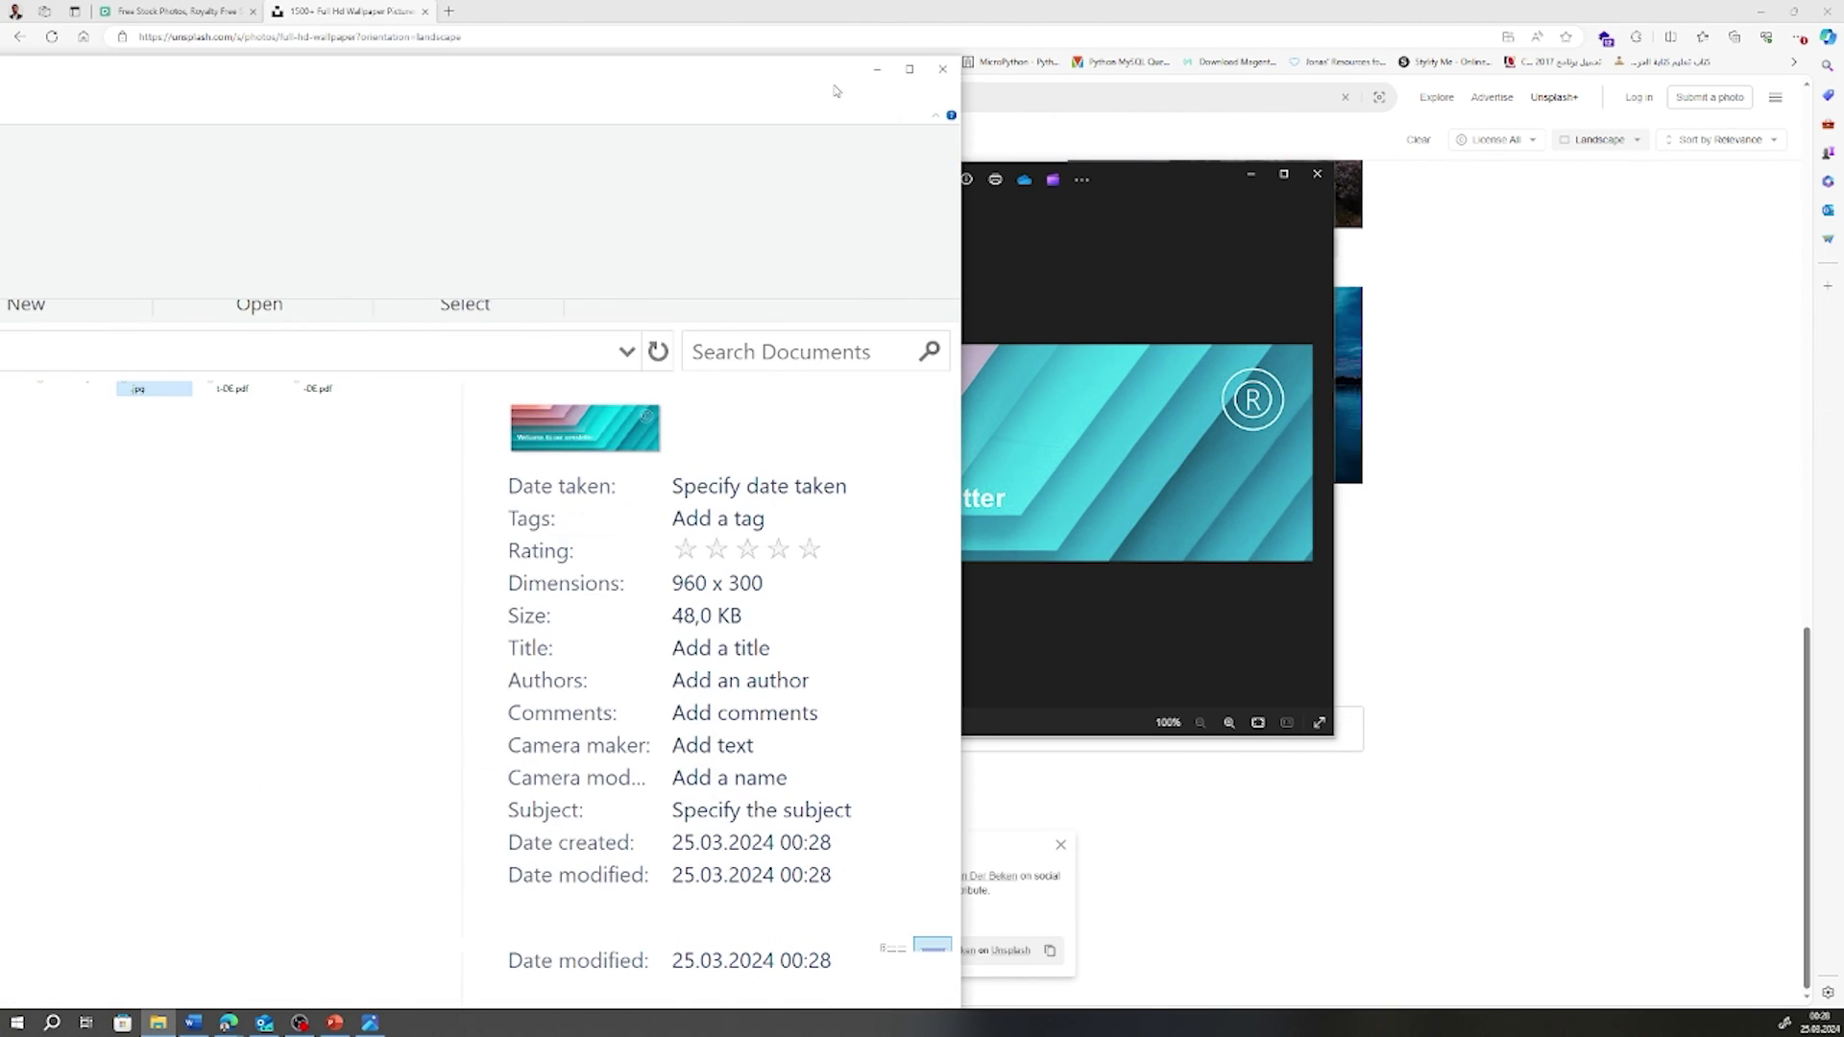
pyautogui.moveTo(952, 82); pyautogui.dragTo(949, 172)
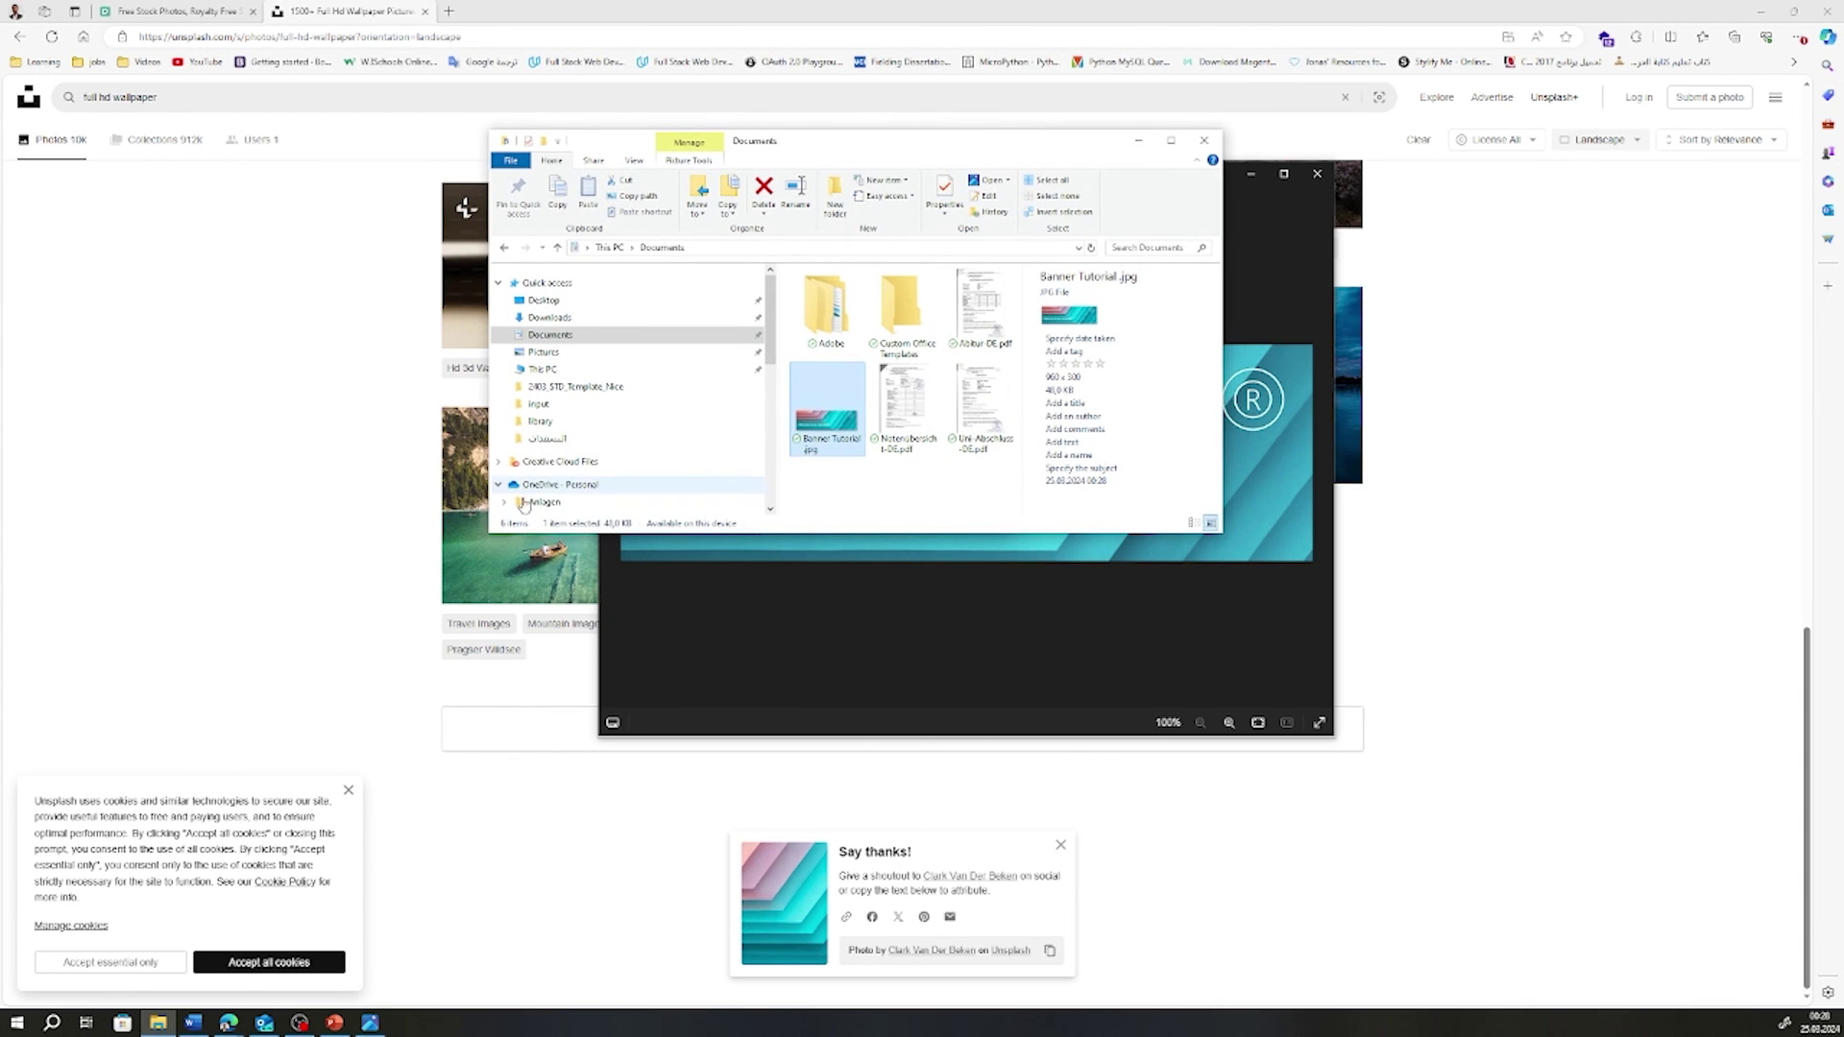
pyautogui.moveTo(498, 536); pyautogui.dragTo(67, 691)
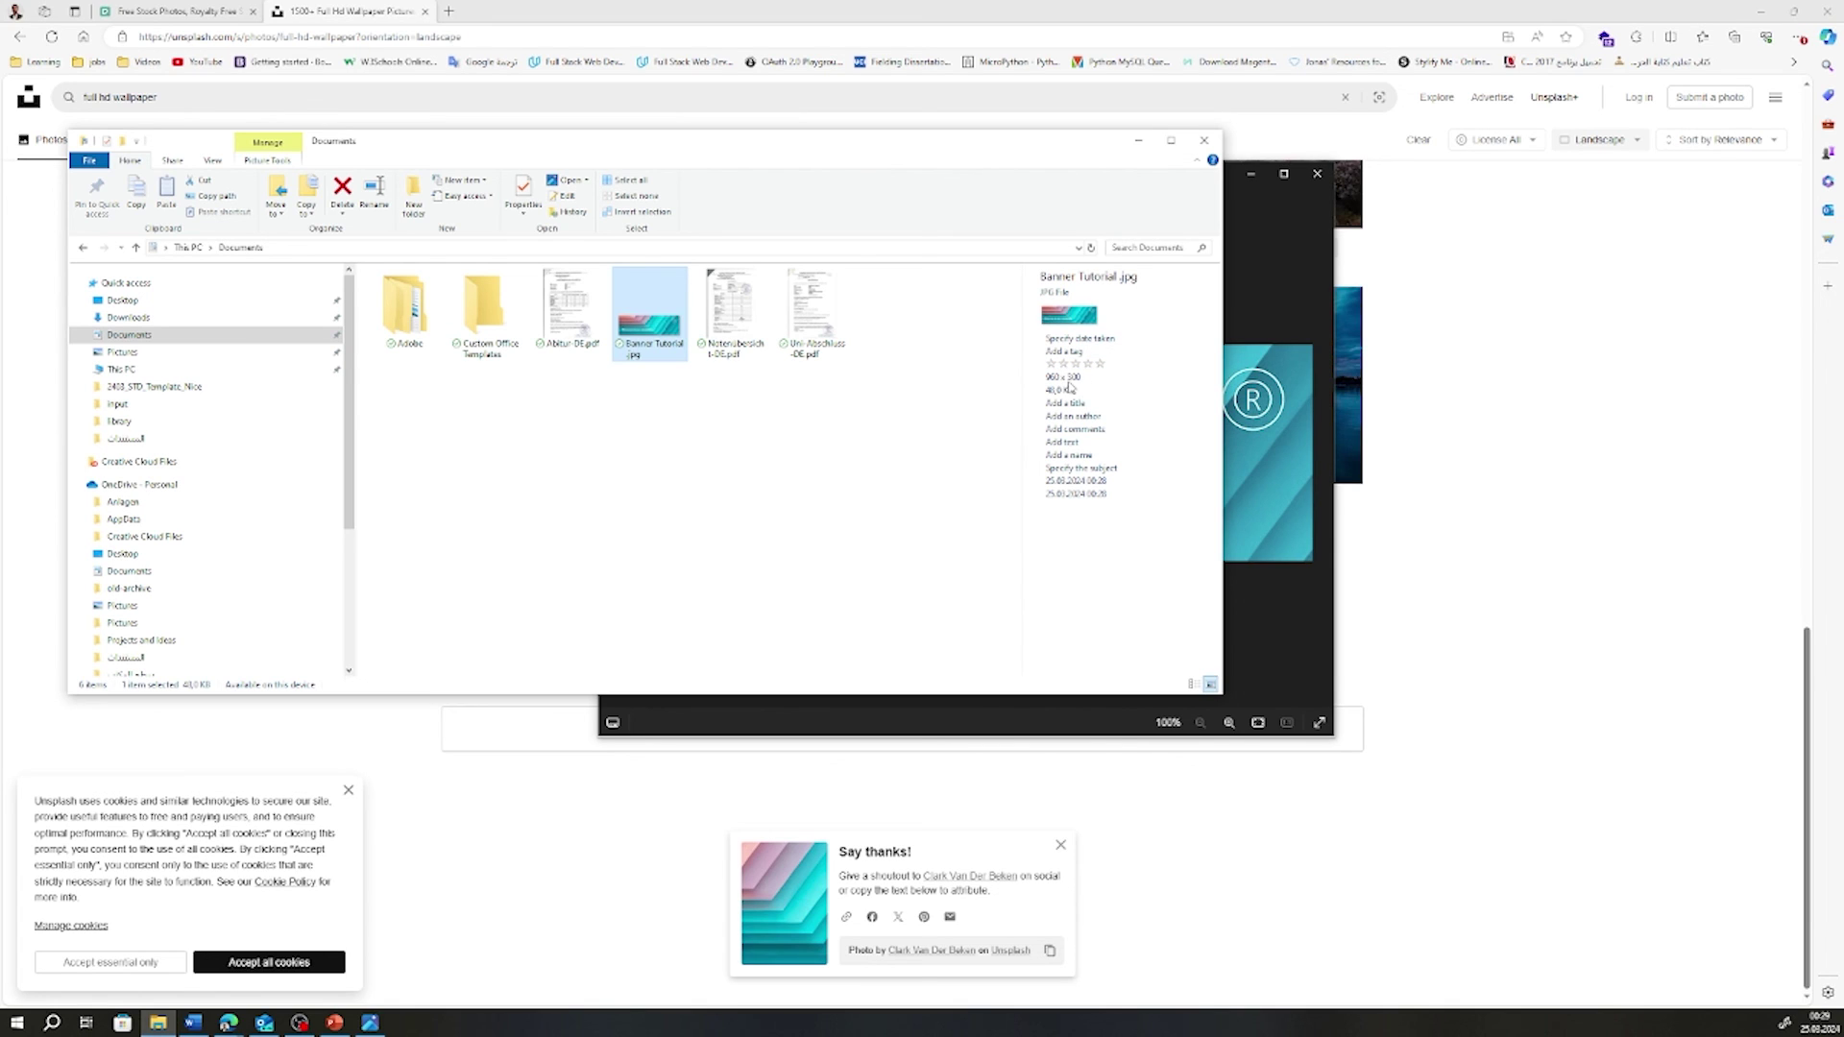
# Close File Explorer and the Photos window showing the banner image
pyautogui.click(1203, 140)
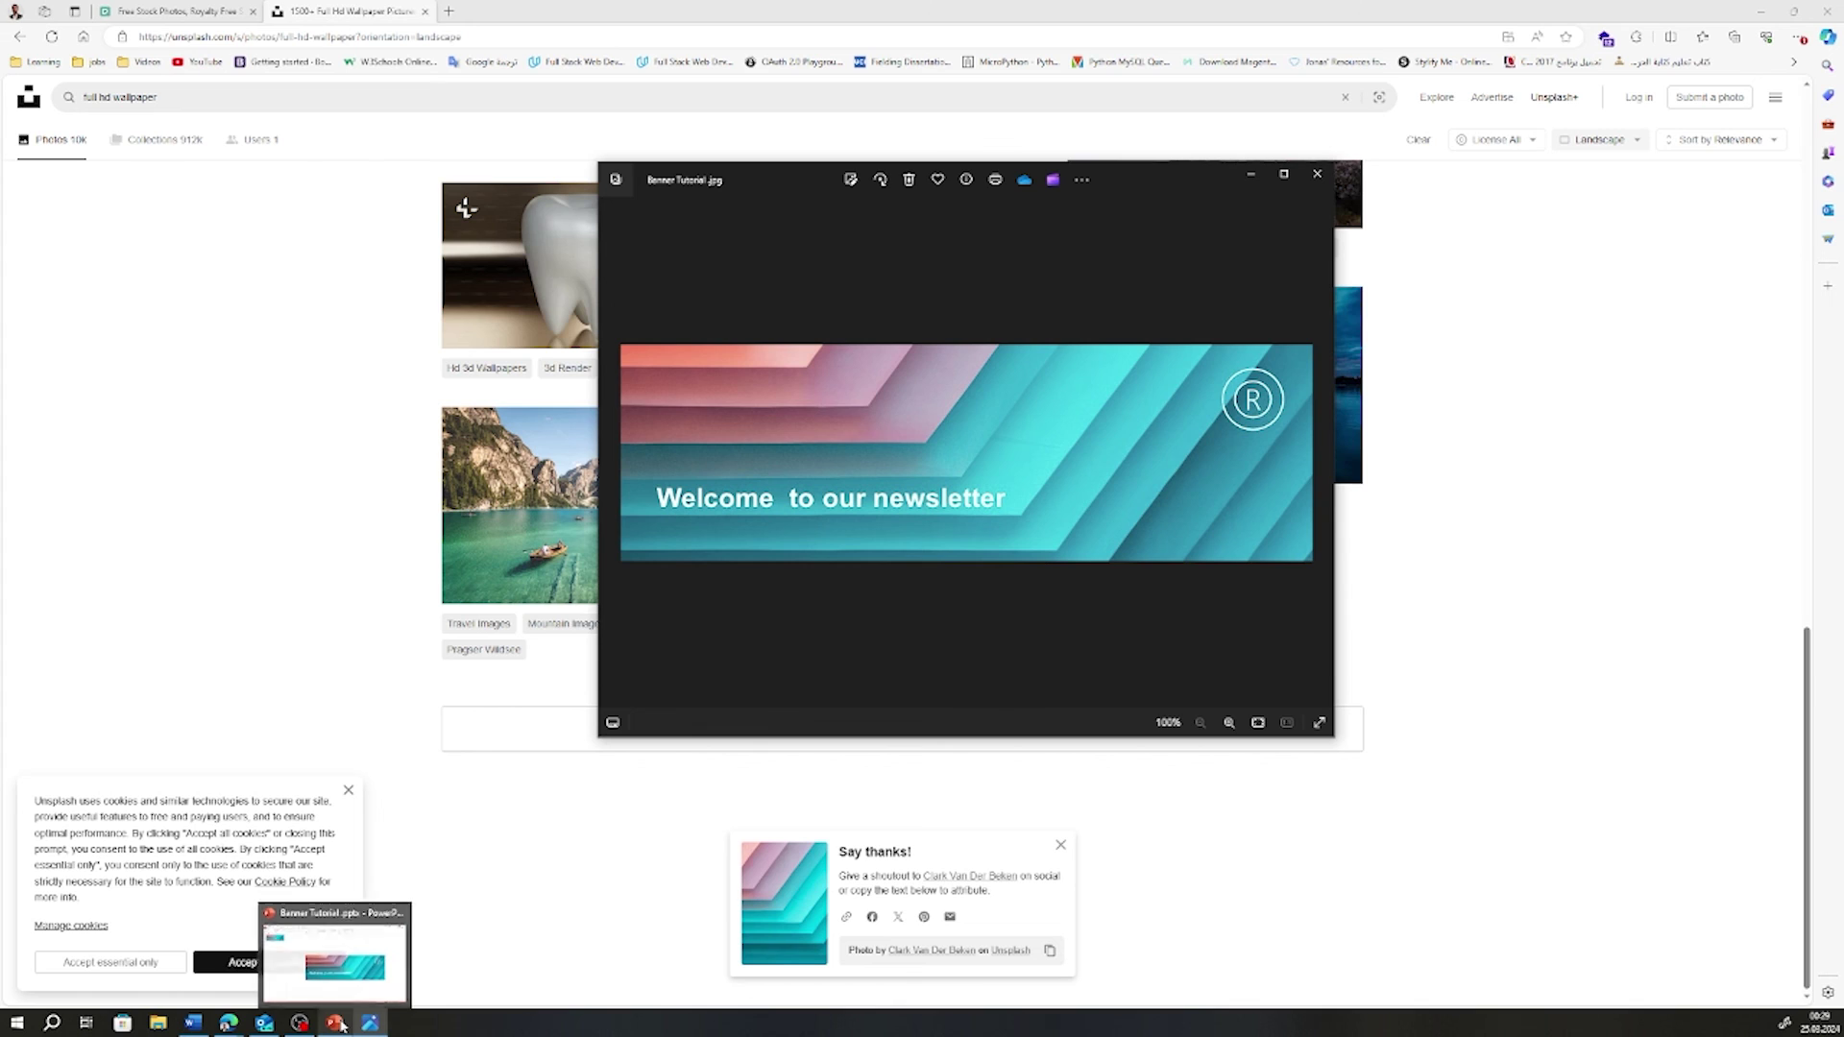
pyautogui.moveTo(256, 1026)
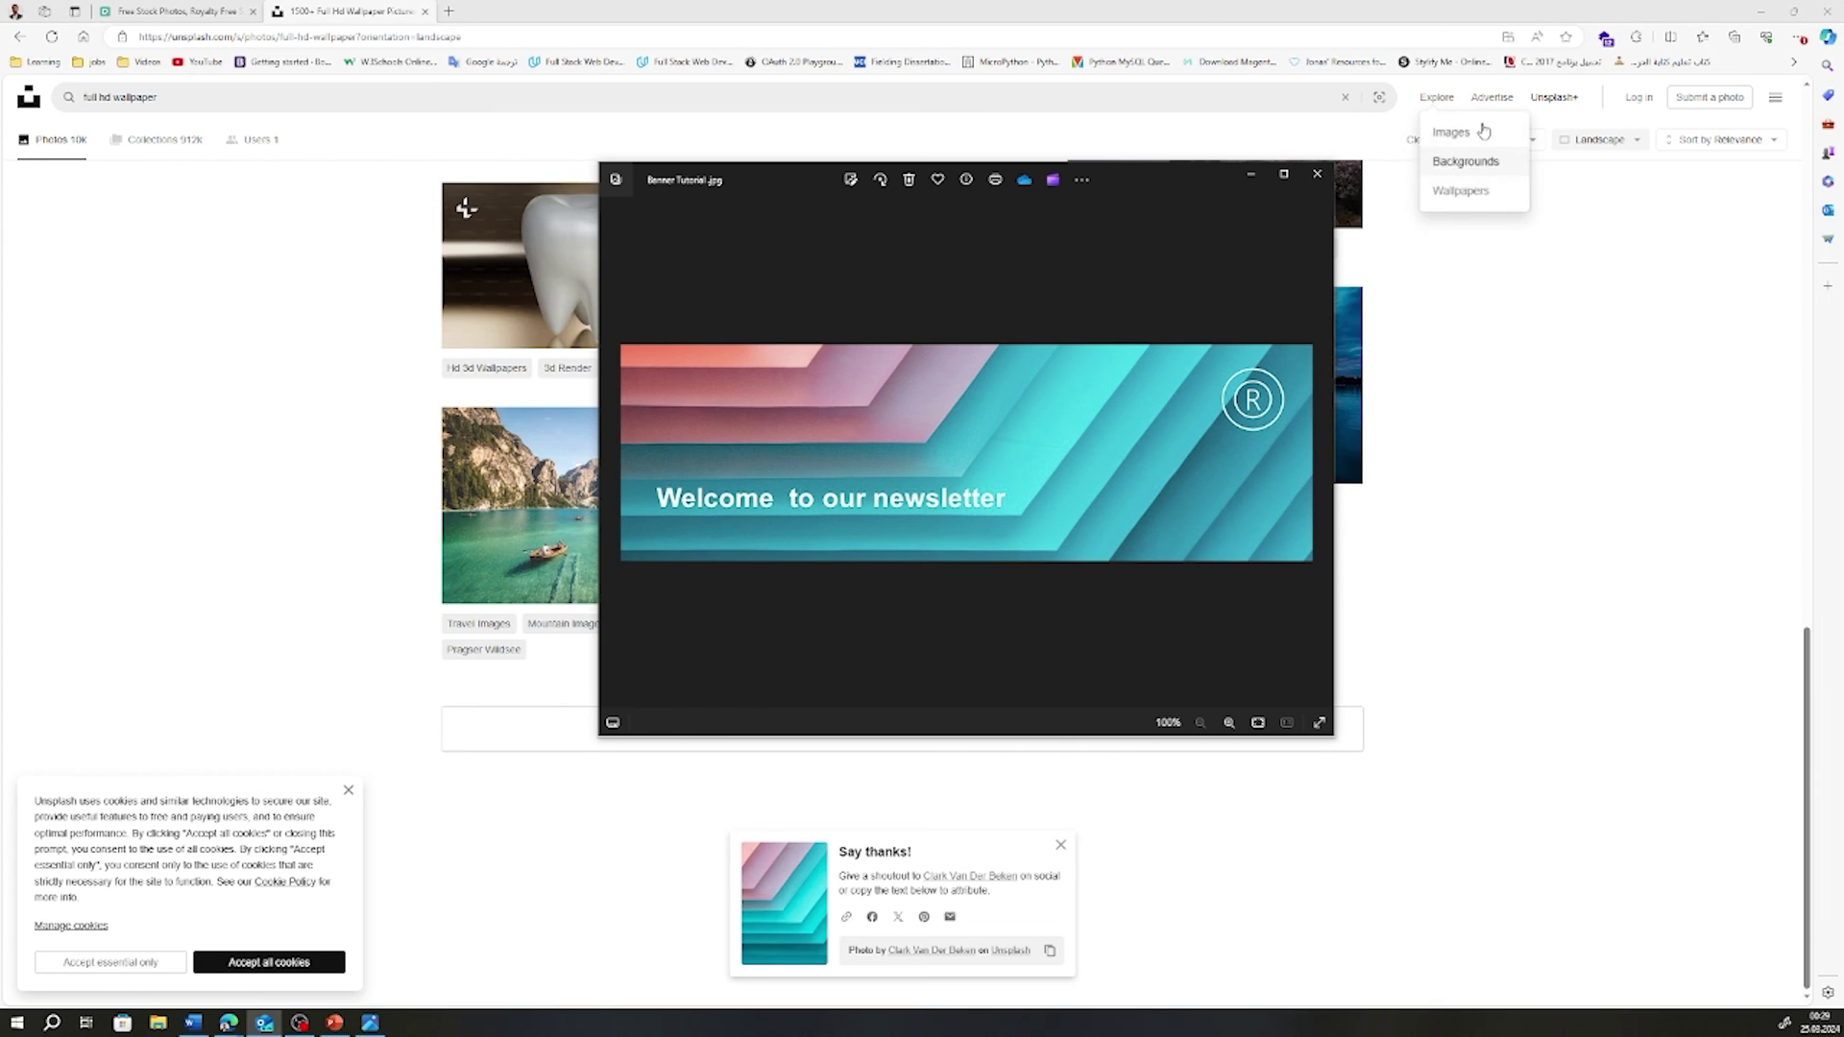
pyautogui.click(1316, 174)
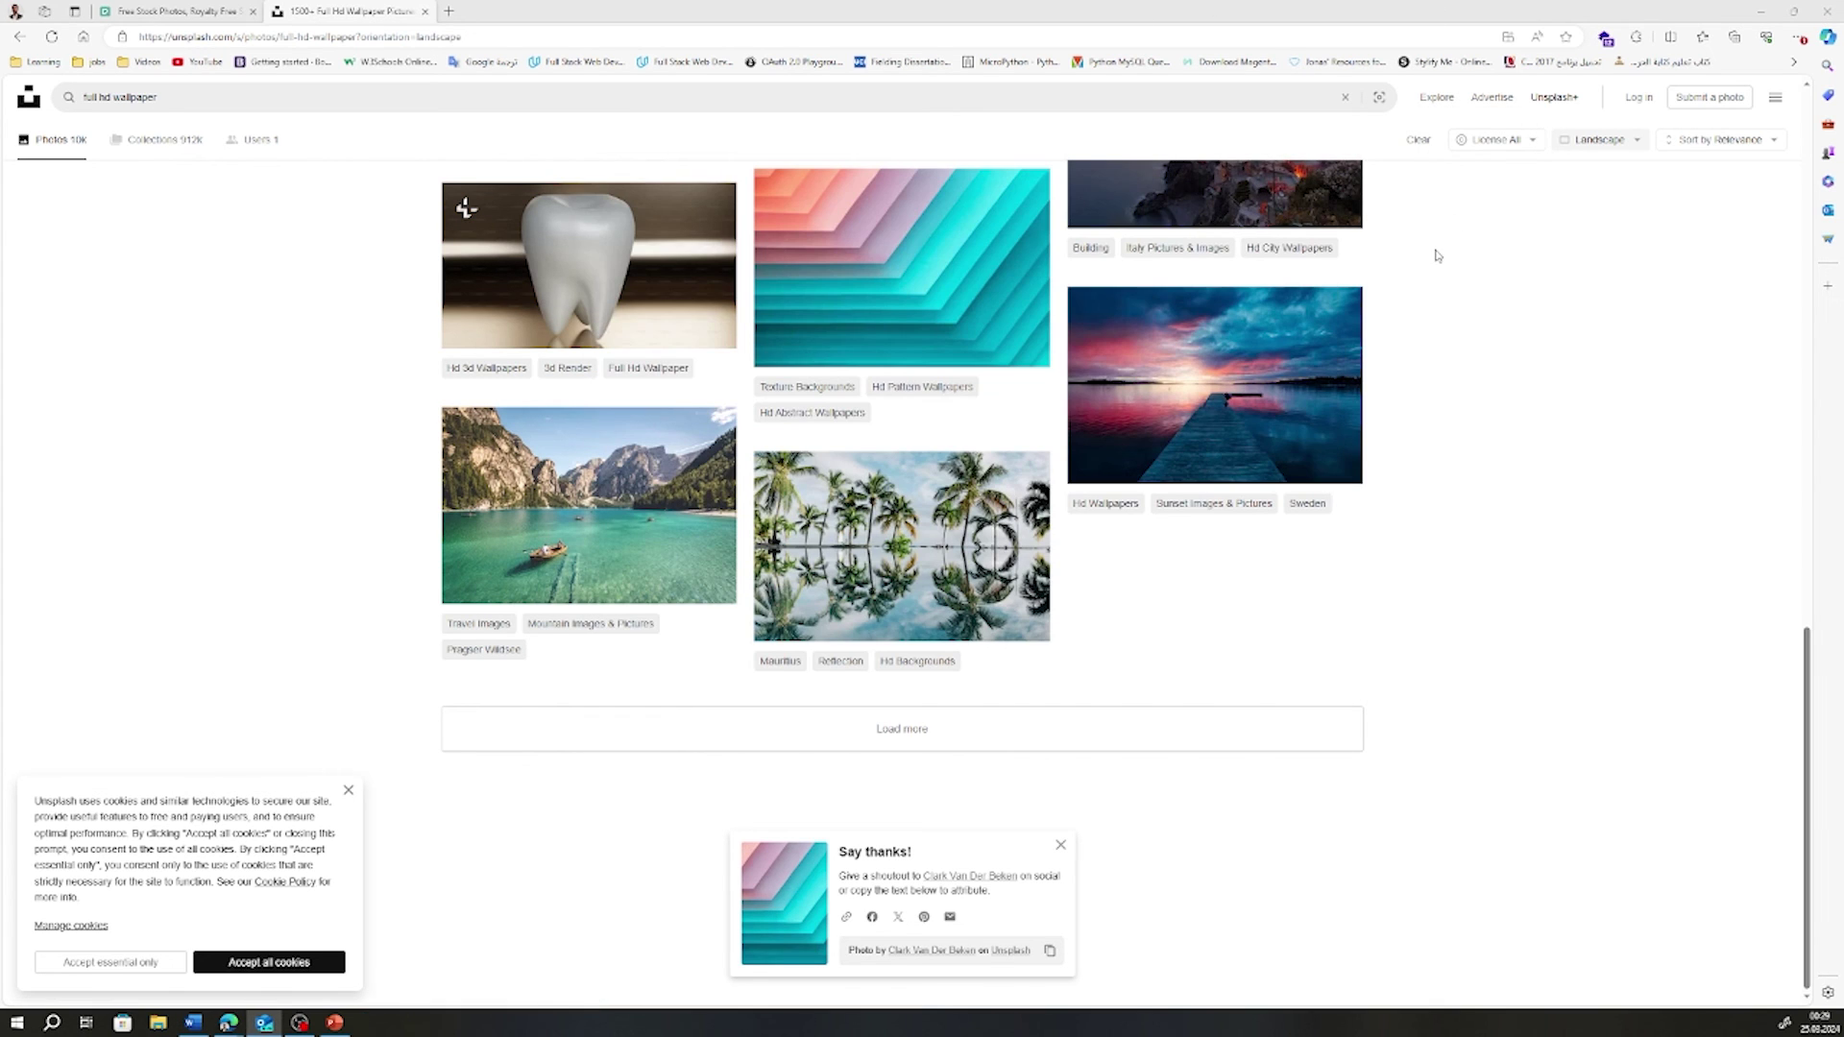